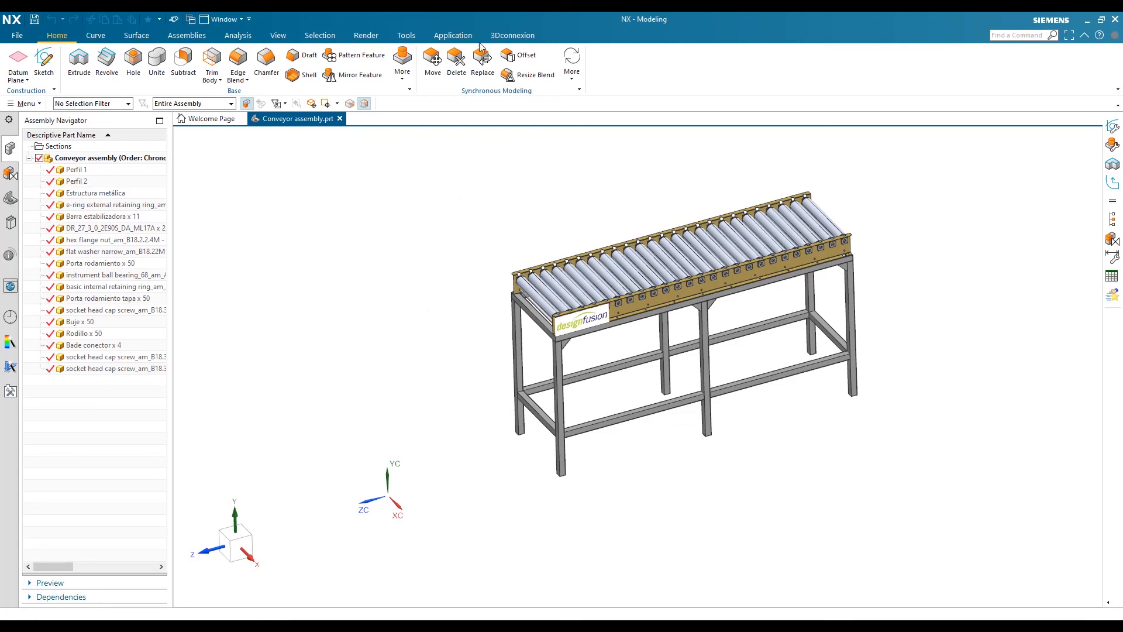
- Switch the conveyor assembly from Modeling to the Structure Designer application
{"action": "left_click", "coordinate": [450, 36]}
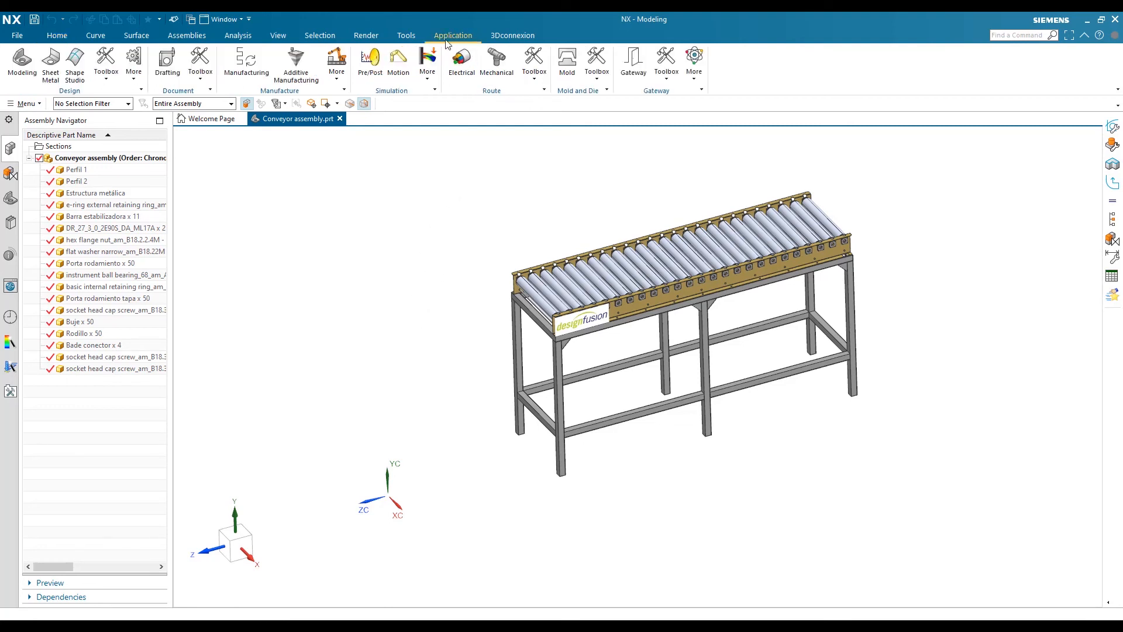
{"action": "left_click", "coordinate": [134, 64]}
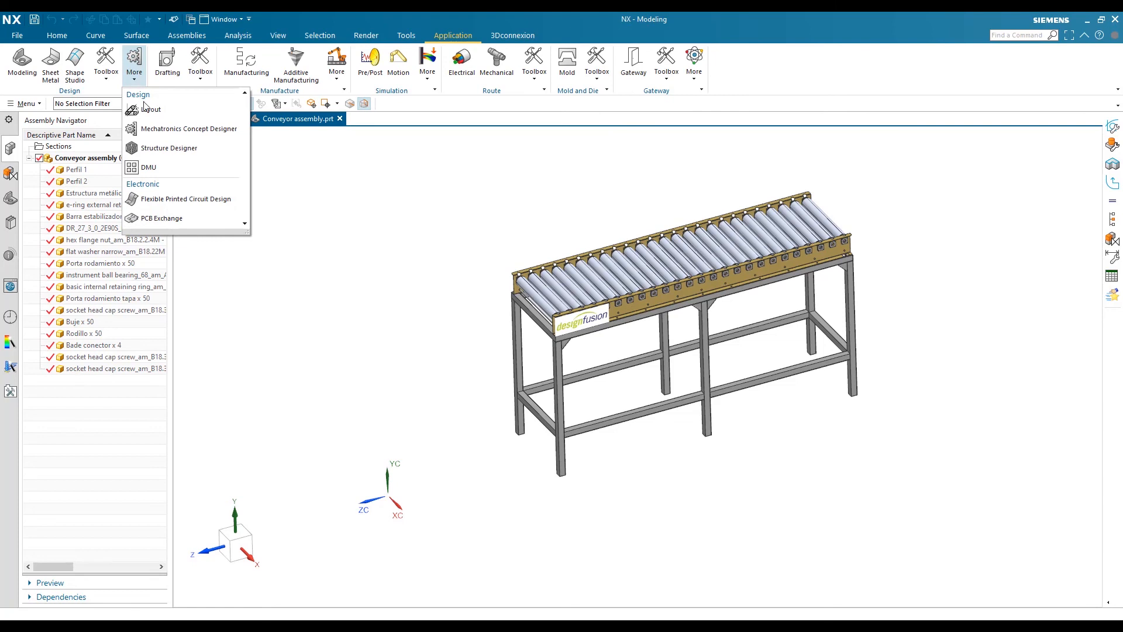
{"action": "left_click", "coordinate": [183, 149]}
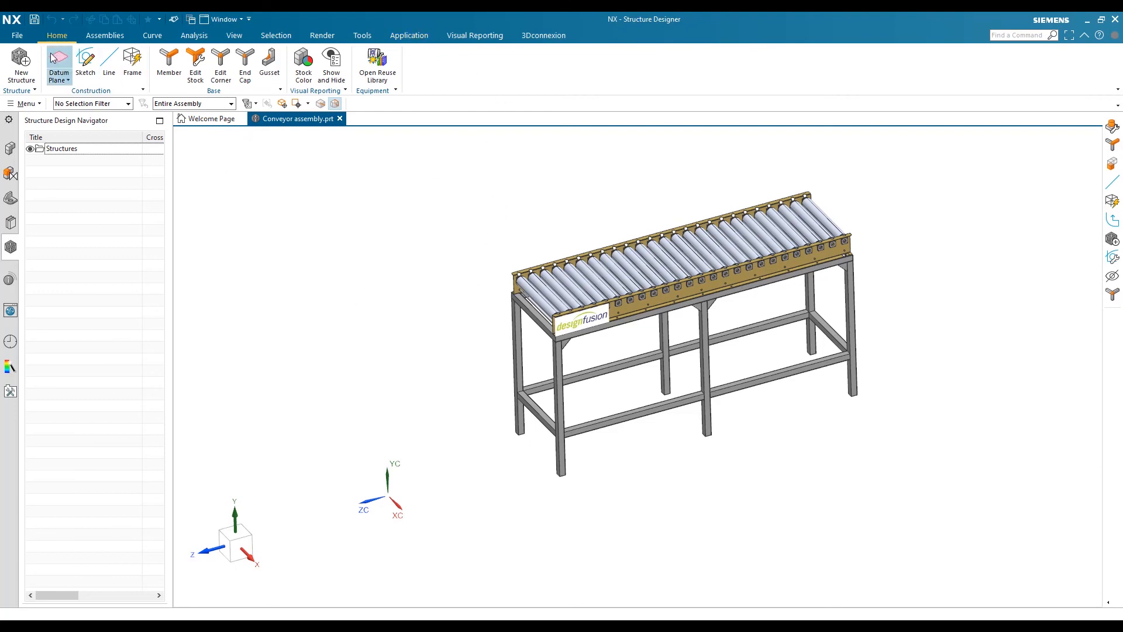
{"action": "left_click", "coordinate": [169, 62]}
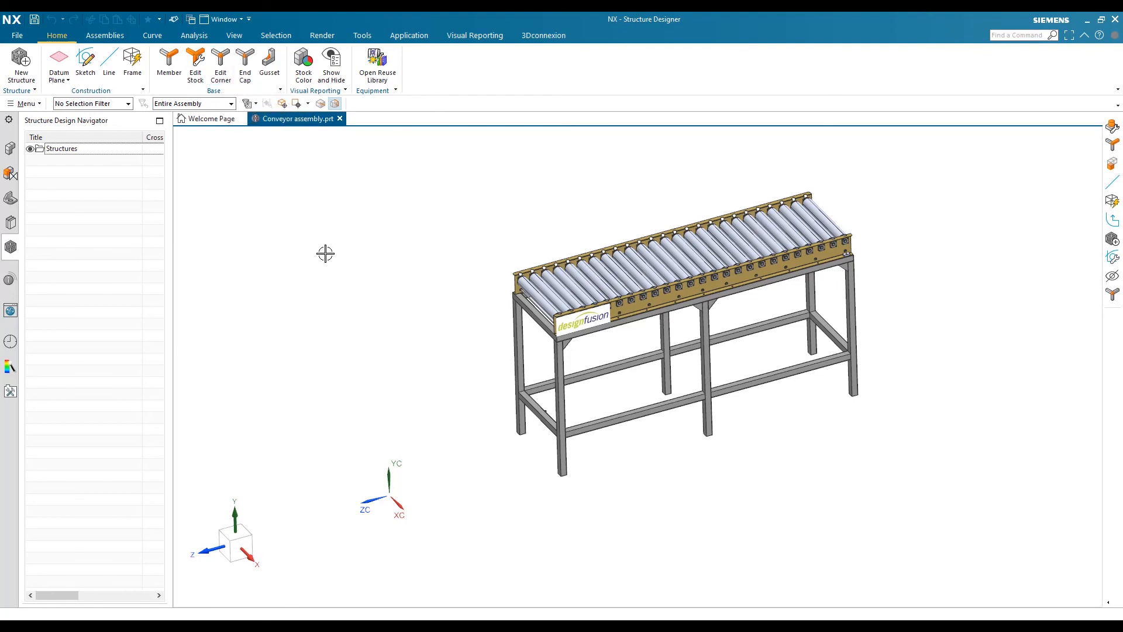
- Create a new structure named Structure frame for conveyor, with Y as the up direction, the Shapes catalog and all conveyor components as reference
{"action": "left_click", "coordinate": [21, 62]}
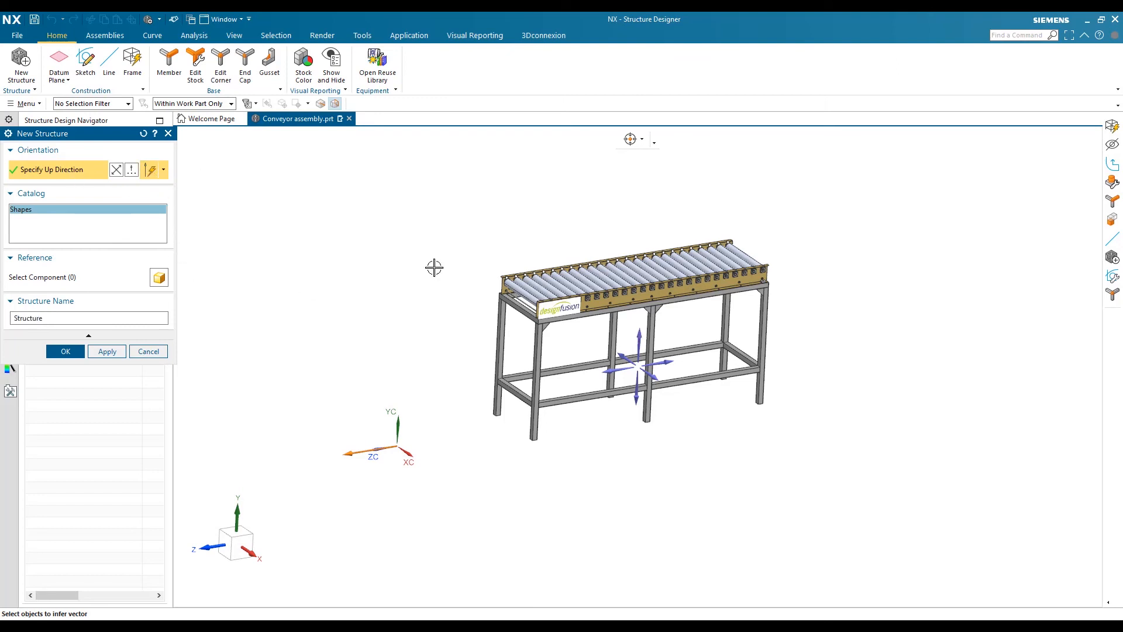
{"action": "left_click", "coordinate": [643, 337]}
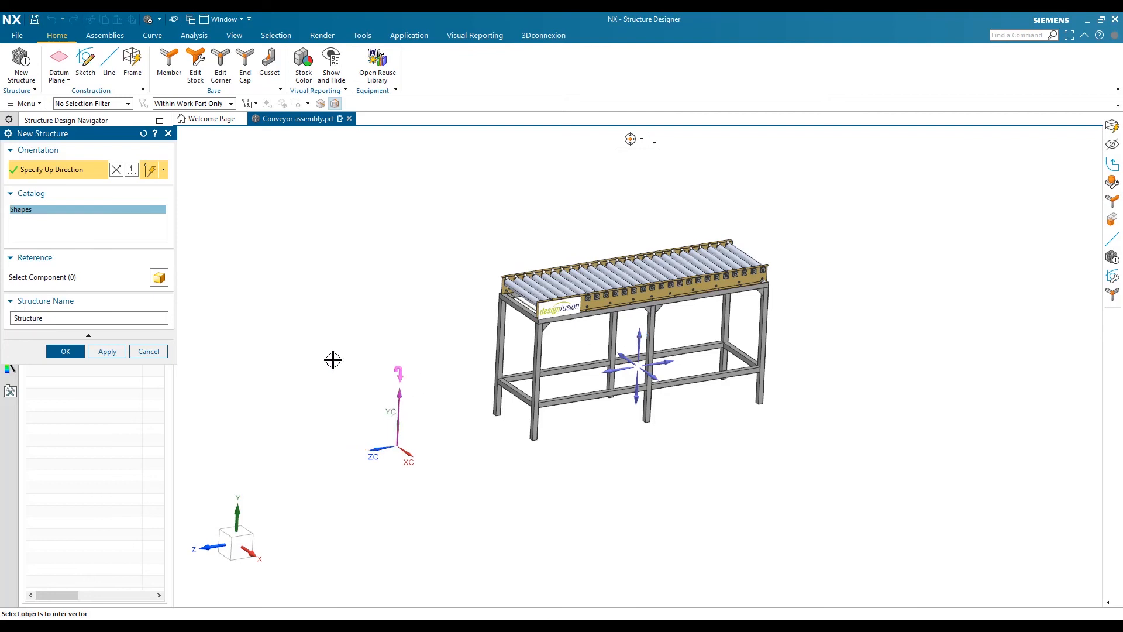
{"action": "left_click", "coordinate": [40, 277]}
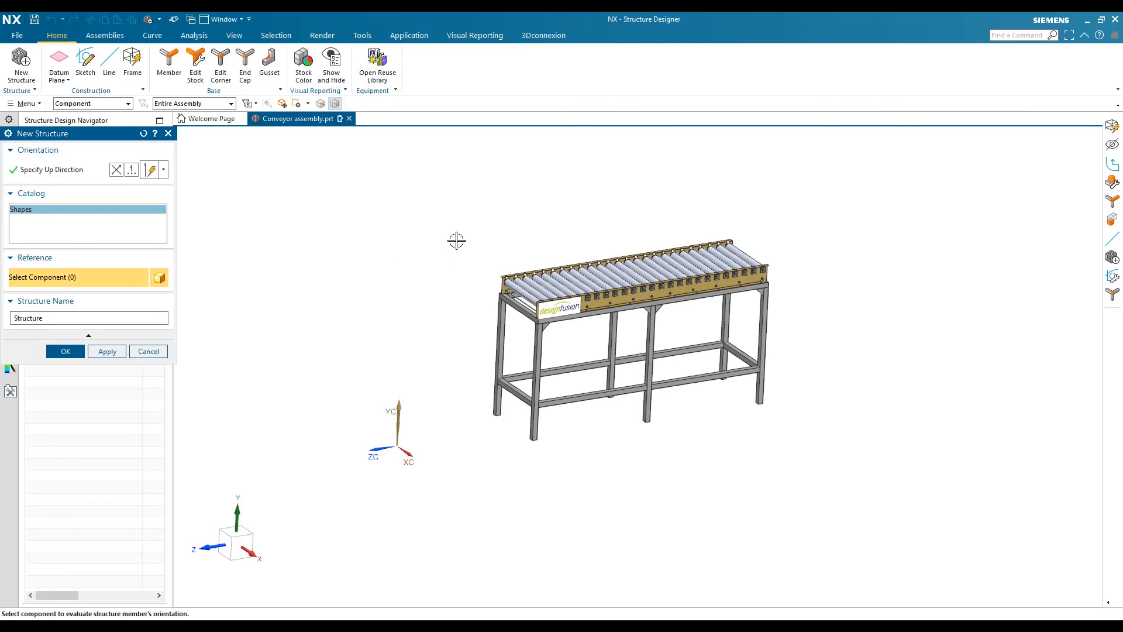
{"action": "left_click_drag", "start_coordinate": [464, 209], "coordinate": [818, 451]}
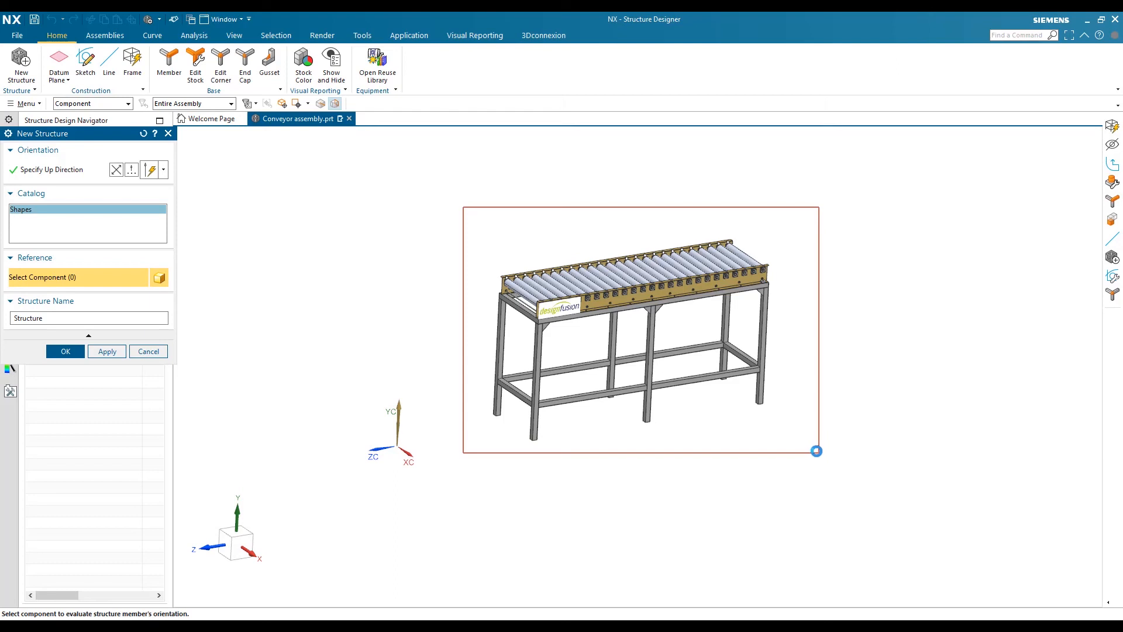
{"action": "left_click_drag", "start_coordinate": [818, 451], "coordinate": [817, 451]}
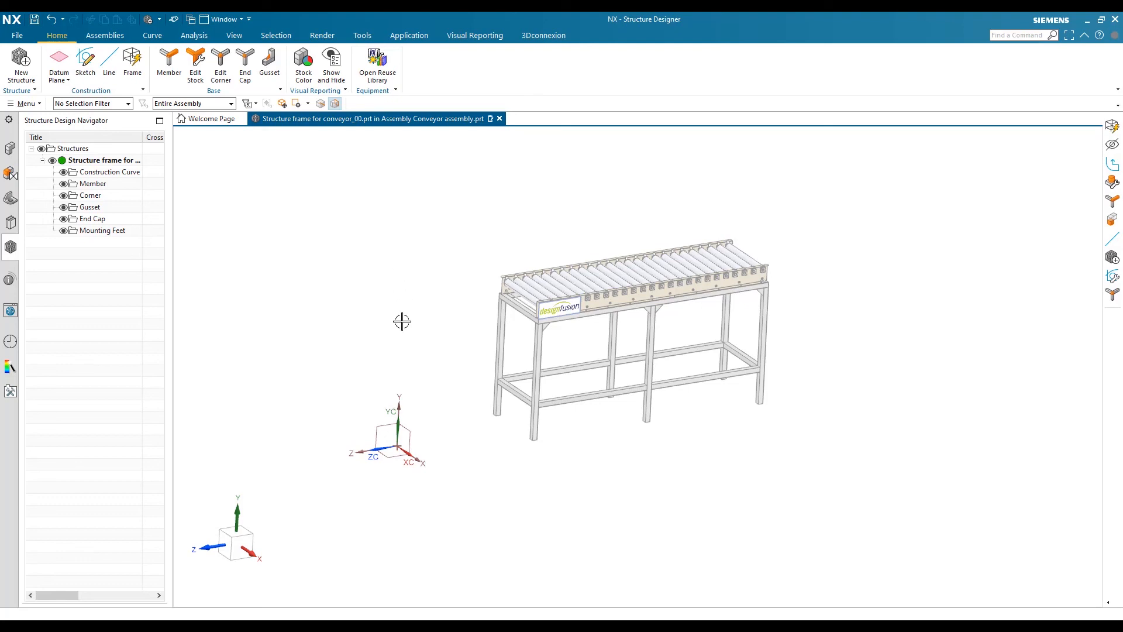
- Place a construction frame in Parameter Mode beside the conveyor, with length 750.8, width 2500.8 and height 1225.8
{"action": "middle_click_drag", "start_coordinate": [402, 322], "coordinate": [480, 326], "text": "shift"}
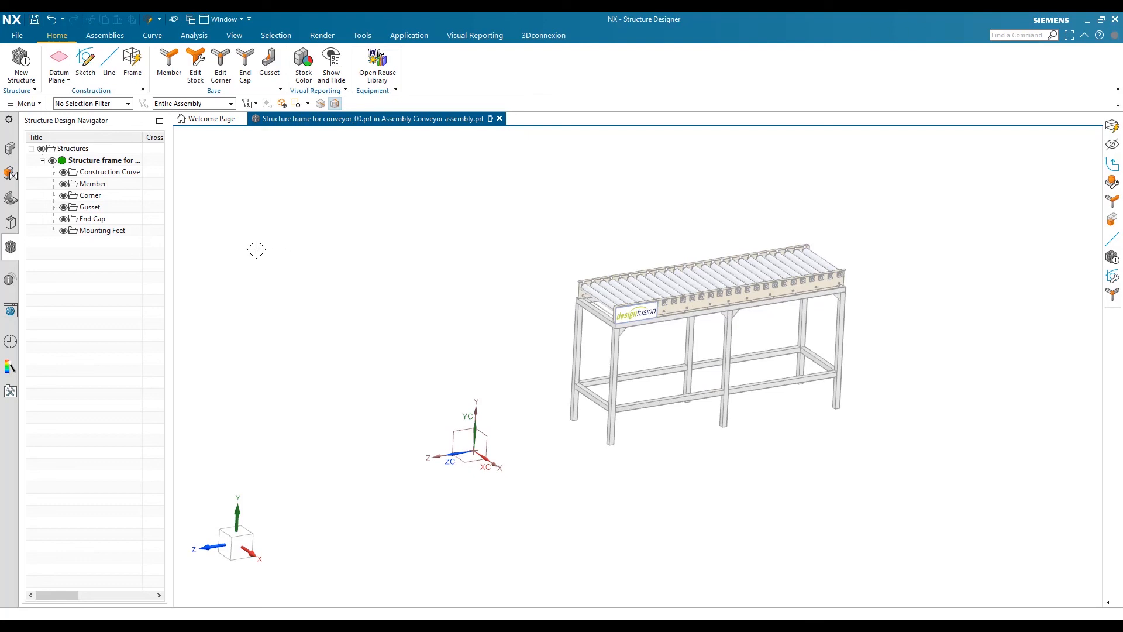
{"action": "left_click", "coordinate": [130, 76]}
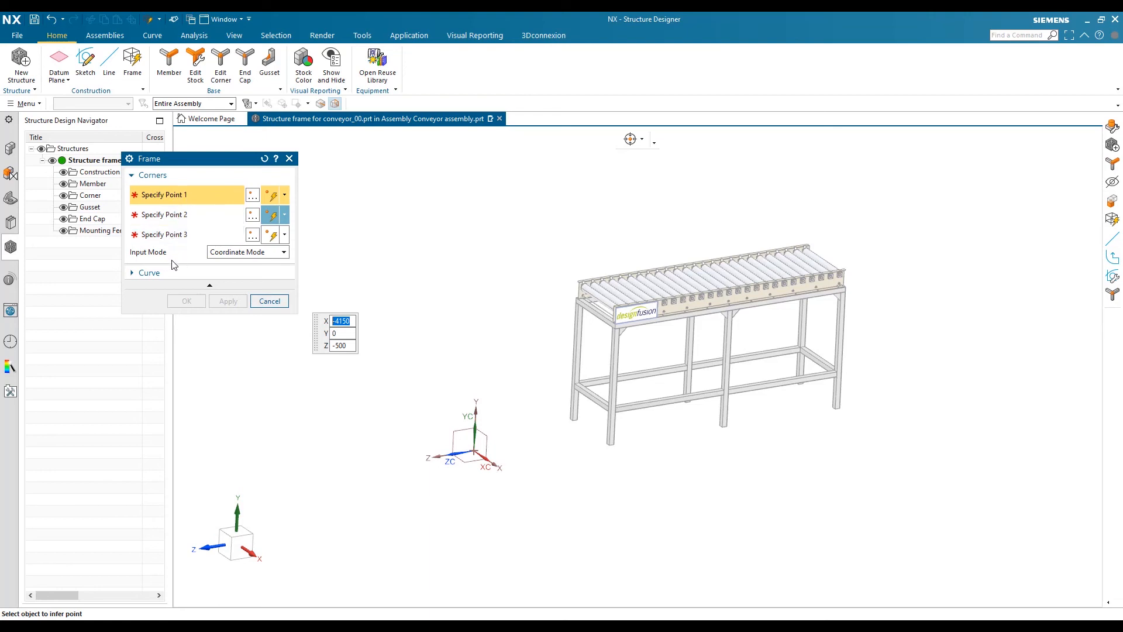
{"action": "left_click", "coordinate": [231, 255]}
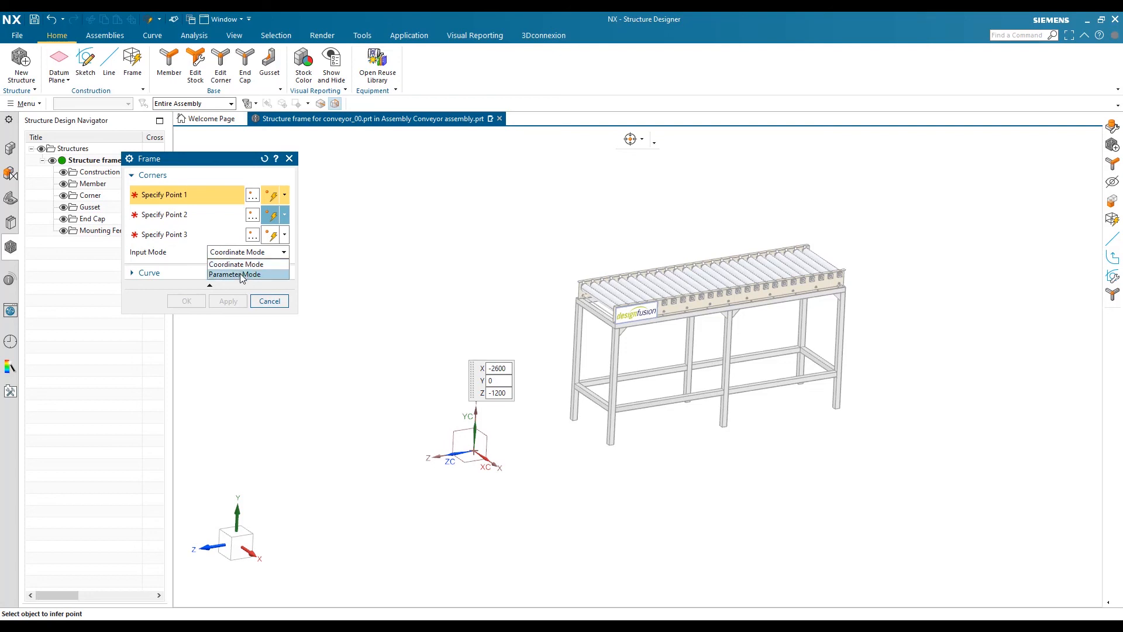
{"action": "left_click", "coordinate": [239, 272]}
{"action": "left_click", "coordinate": [245, 251]}
{"action": "left_click", "coordinate": [237, 264]}
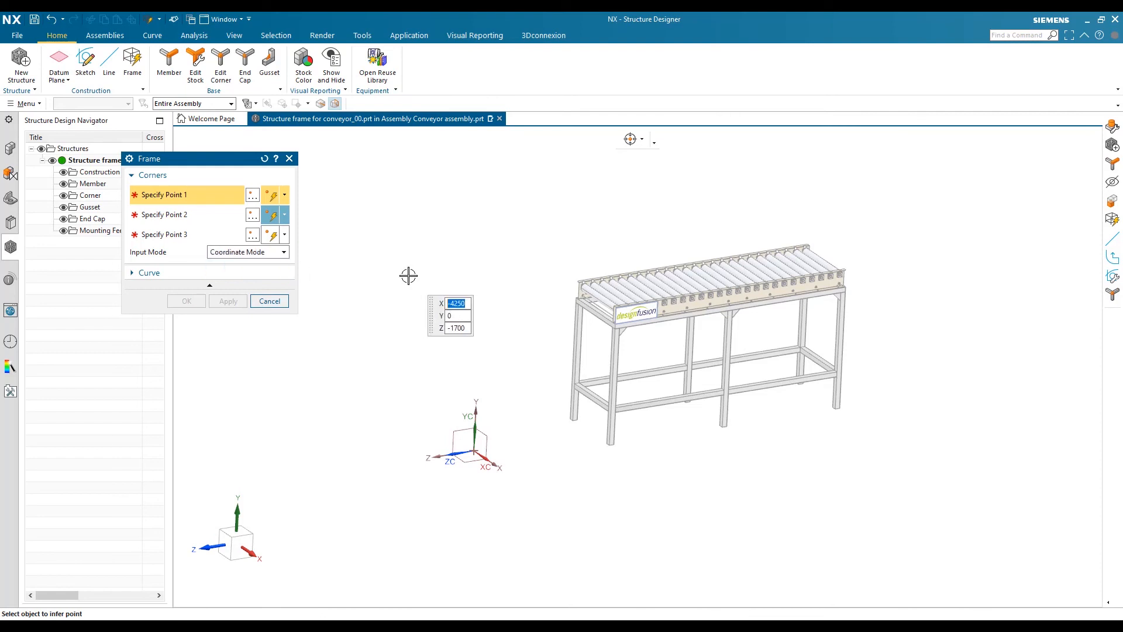
{"action": "left_click", "coordinate": [284, 252]}
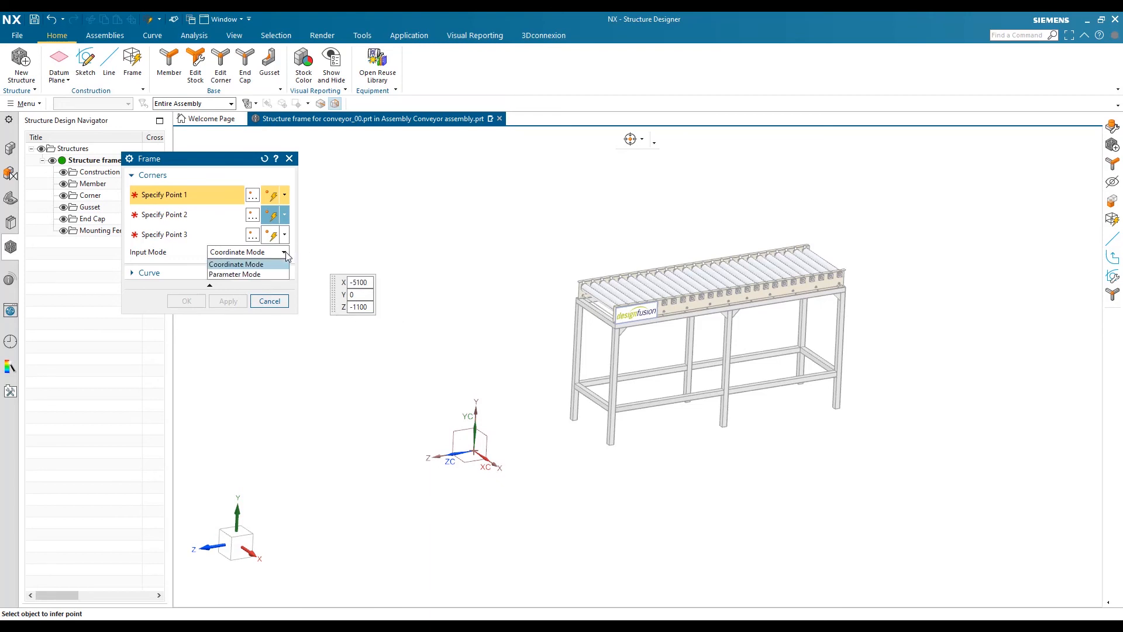
{"action": "left_click", "coordinate": [272, 275]}
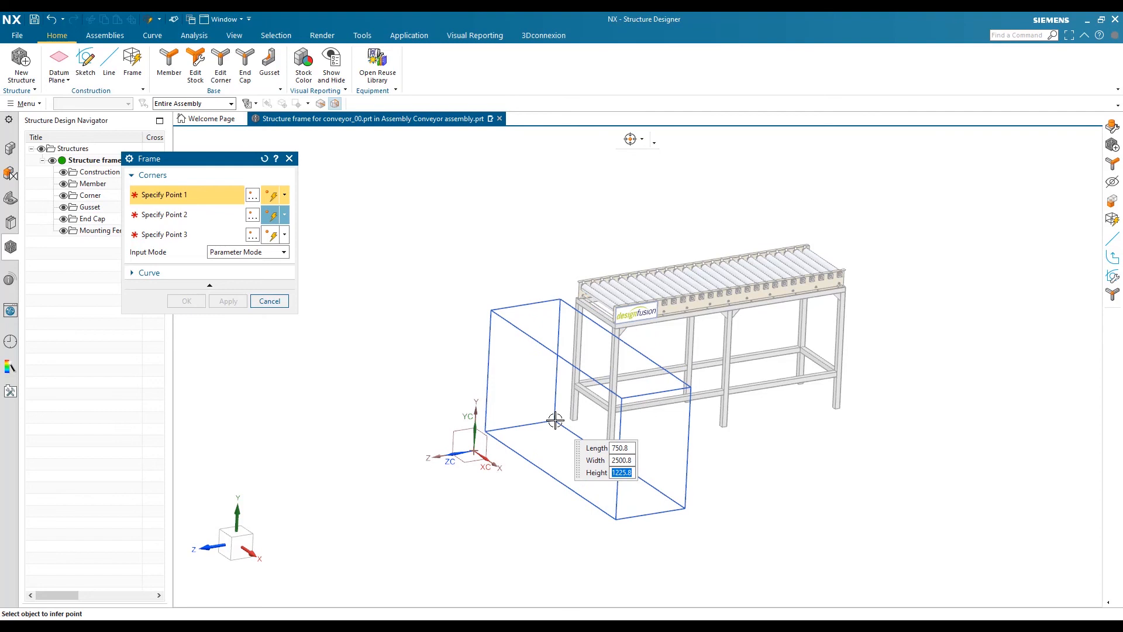
{"action": "left_click", "coordinate": [555, 420]}
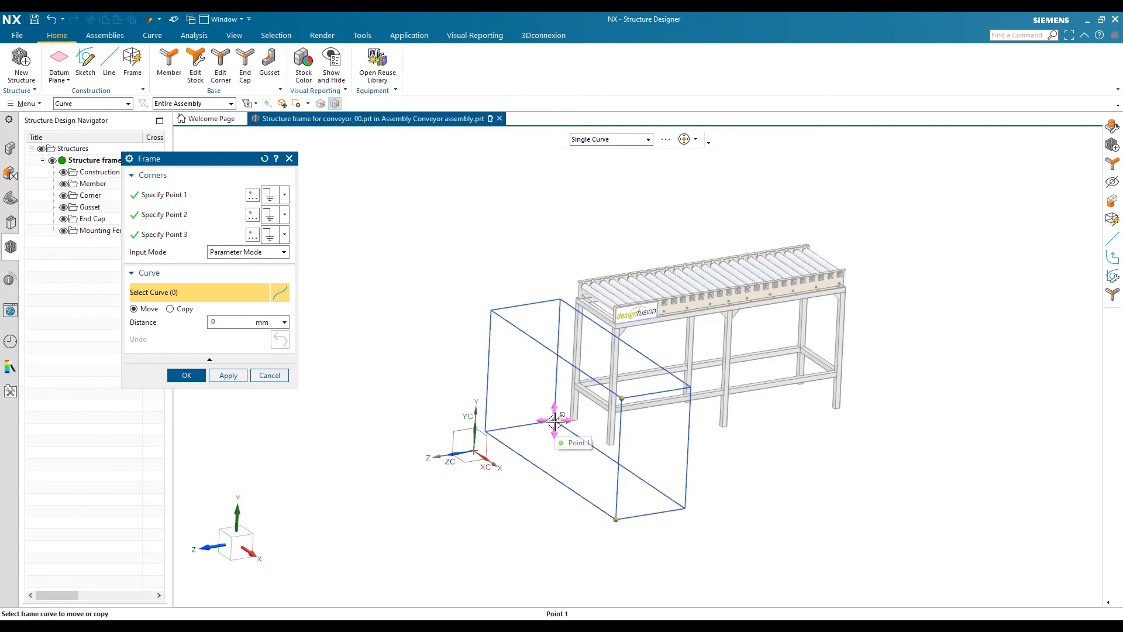
- Move the frame's Point 1 onto the bottom edge endpoint of the nearest rear leg of the metal structure
{"action": "scroll", "coordinate": [555, 420], "scroll_direction": "up", "scroll_amount": 3}
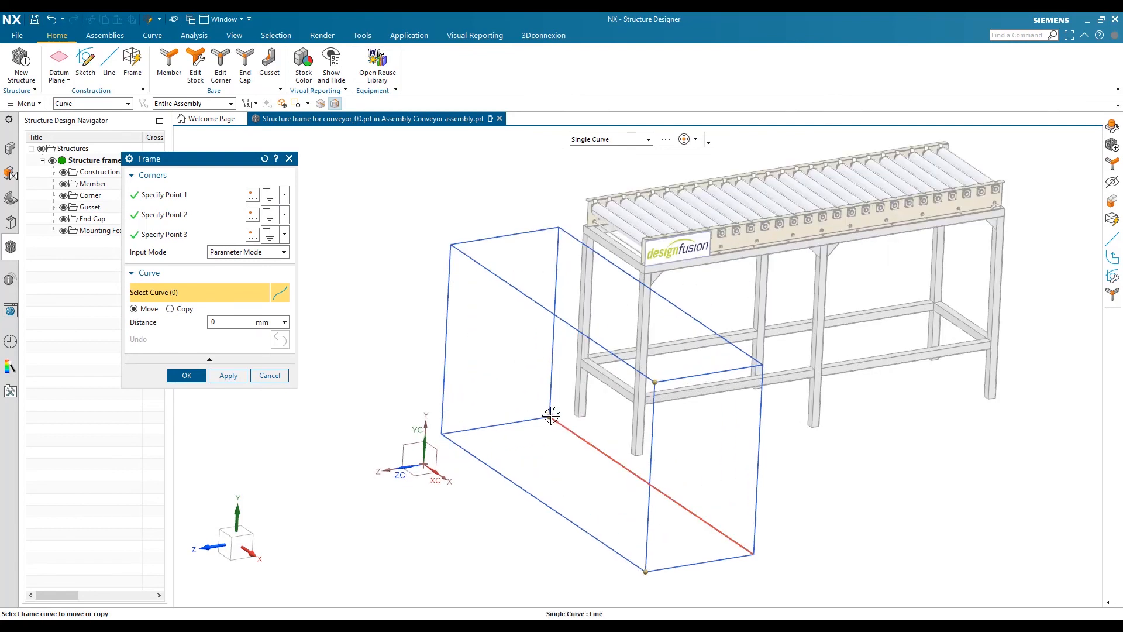
{"action": "left_click", "coordinate": [193, 197]}
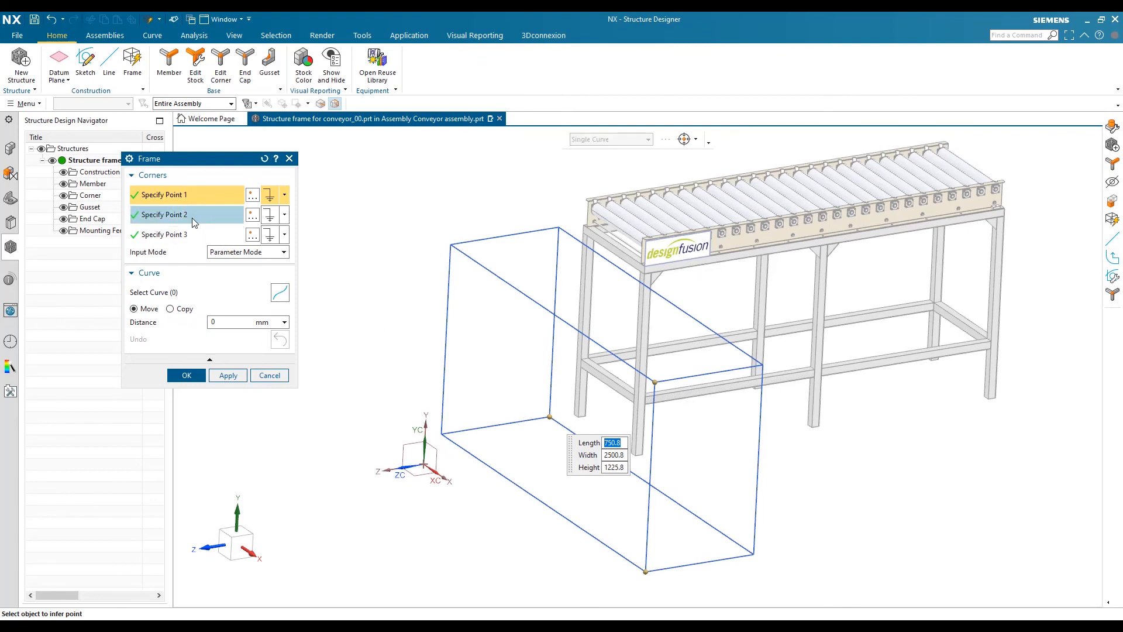
{"action": "left_click", "coordinate": [192, 217]}
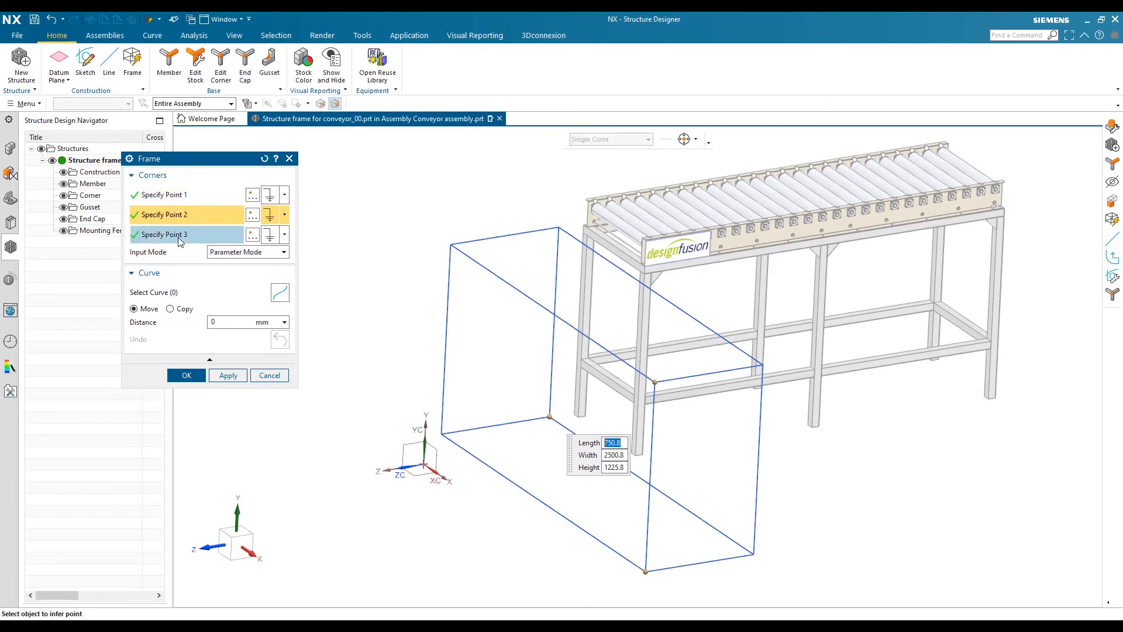
{"action": "left_click", "coordinate": [175, 195]}
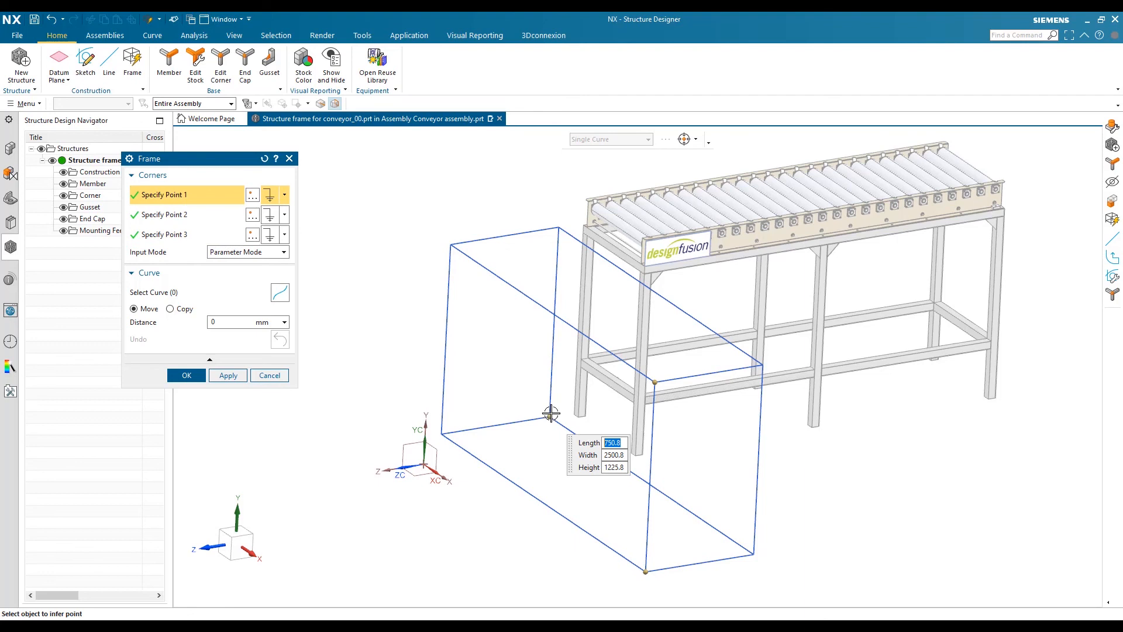
{"action": "left_click_drag", "start_coordinate": [550, 420], "coordinate": [506, 408]}
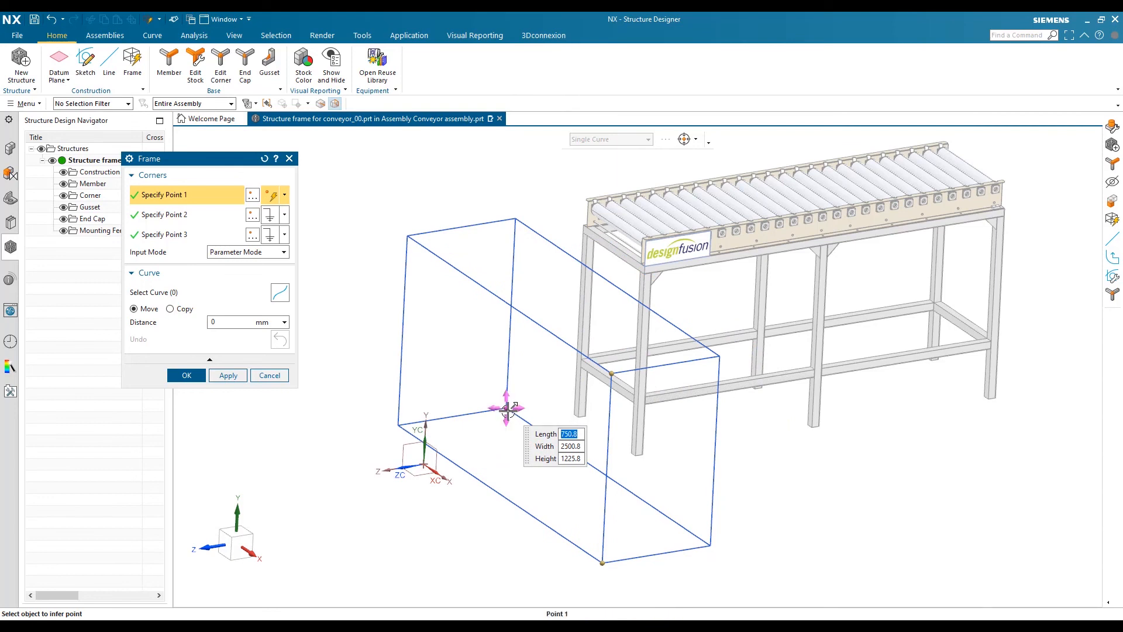
{"action": "left_click_drag", "start_coordinate": [506, 408], "coordinate": [577, 414]}
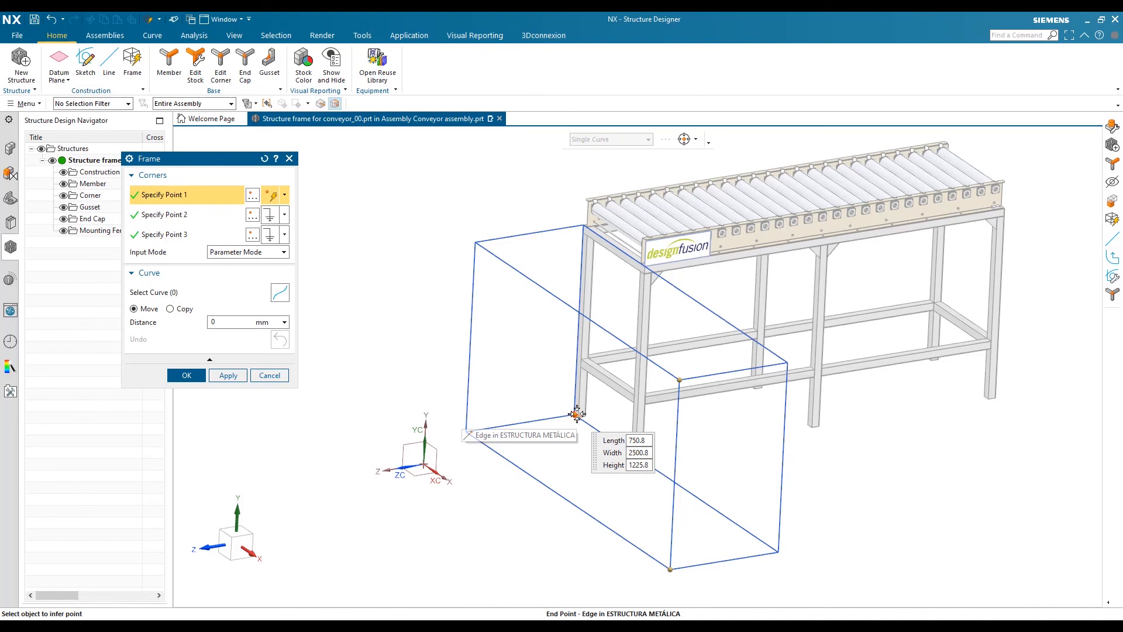
{"action": "left_click_drag", "start_coordinate": [577, 414], "coordinate": [576, 415]}
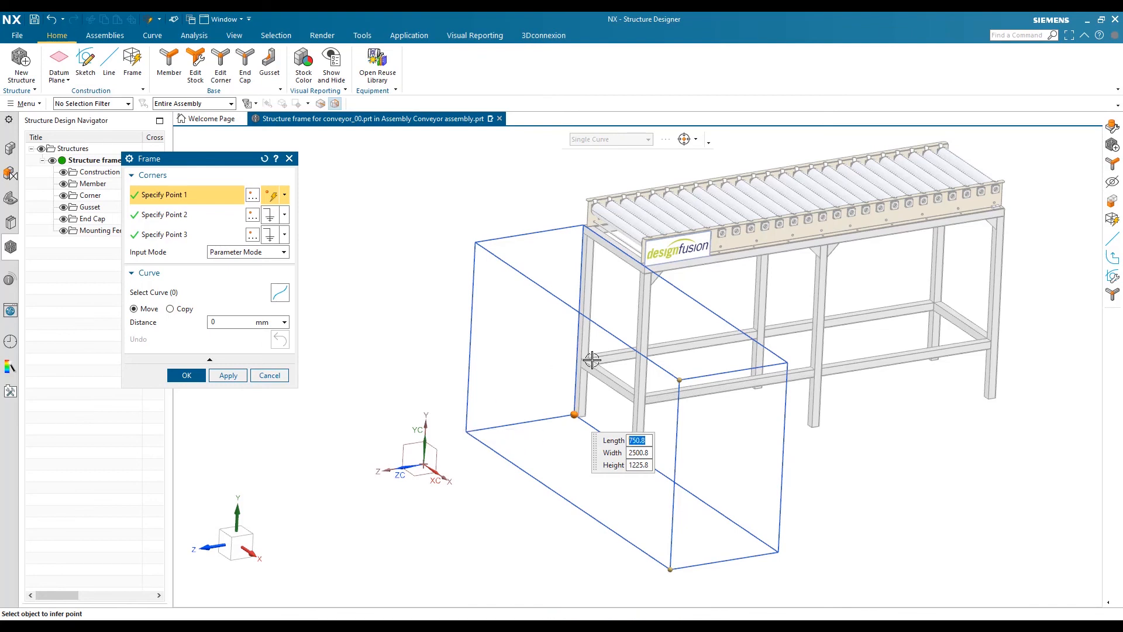
{"action": "scroll", "coordinate": [602, 409], "scroll_direction": "up", "scroll_amount": 5}
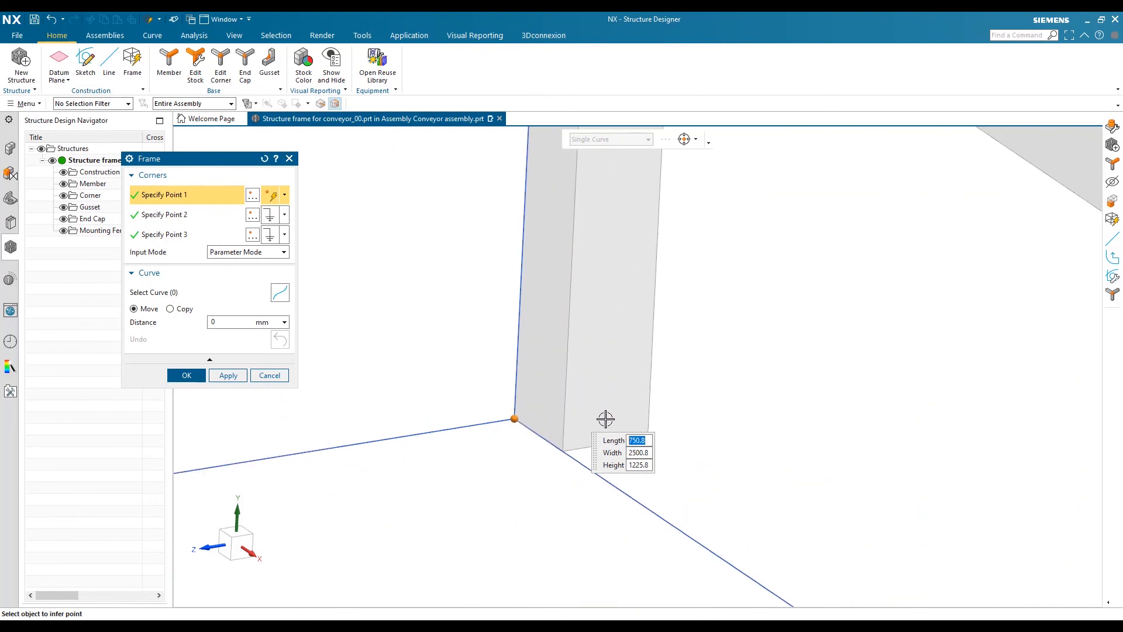
{"action": "scroll", "coordinate": [550, 351], "scroll_direction": "down", "scroll_amount": 8}
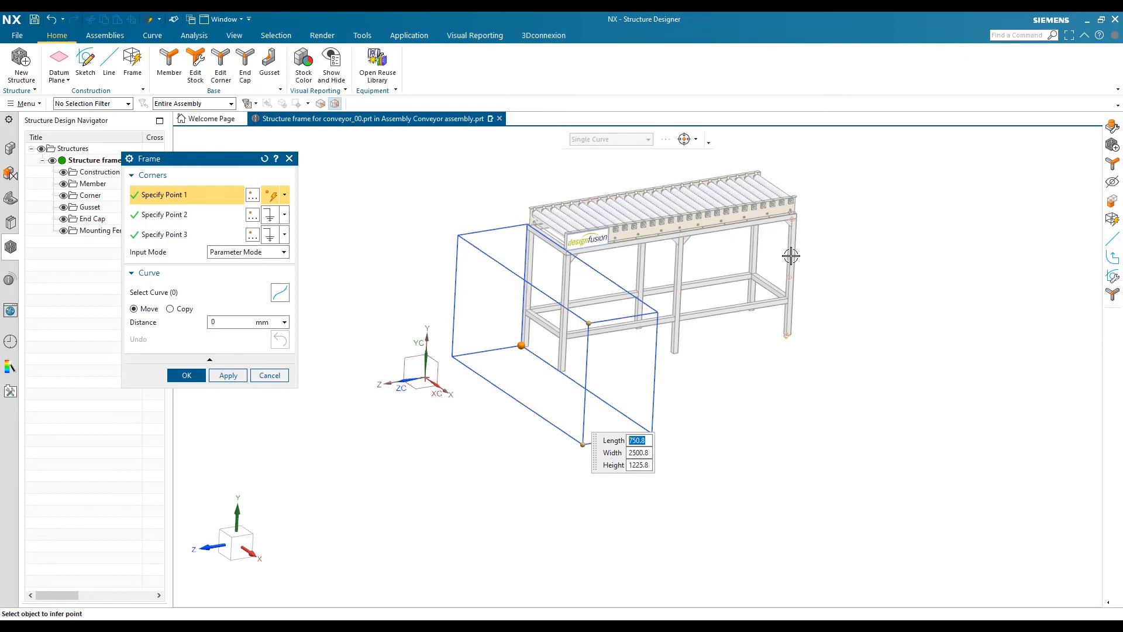
- Copy the two vertical curves at the frame's rear end along its width by 2500.80/2 mm and accept the frame
{"action": "left_click", "coordinate": [180, 296]}
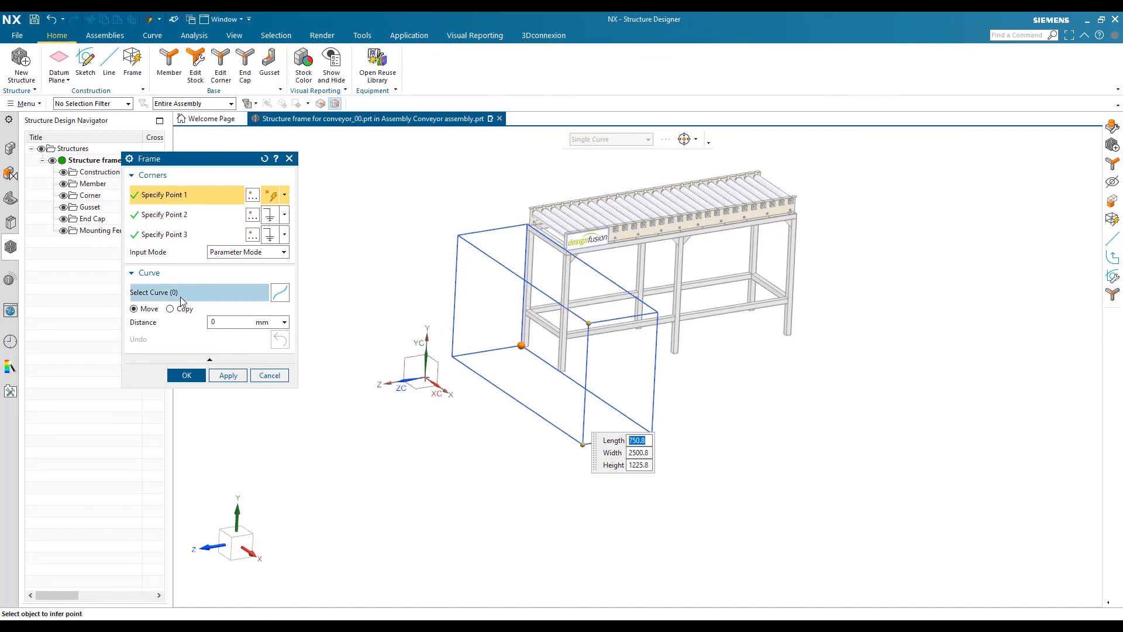
{"action": "left_click", "coordinate": [454, 276]}
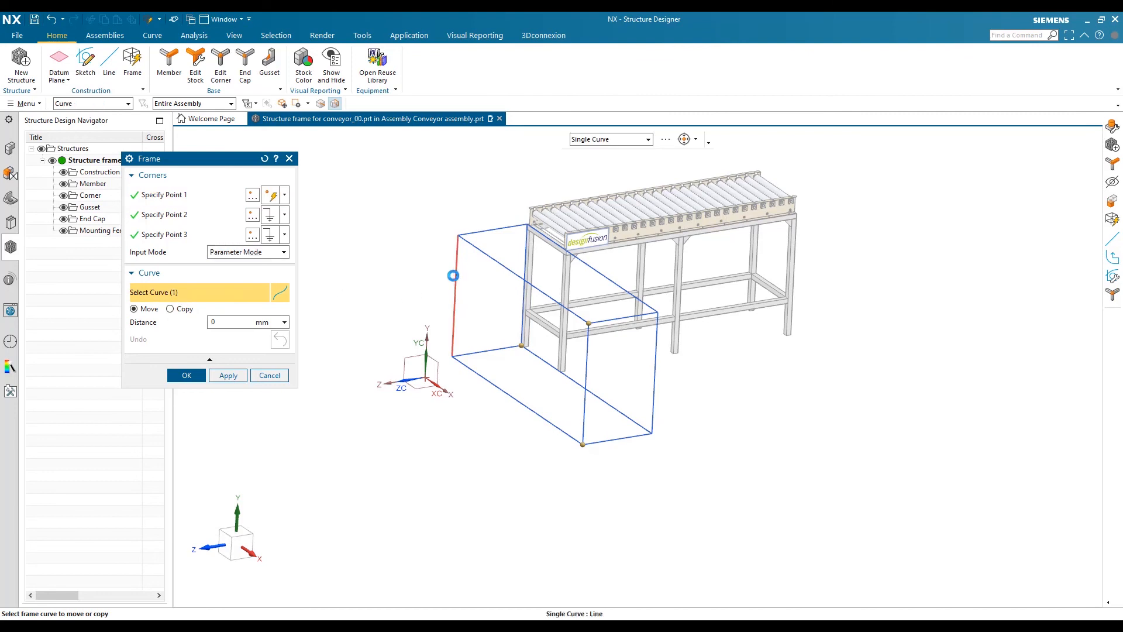
{"action": "left_click", "coordinate": [176, 310]}
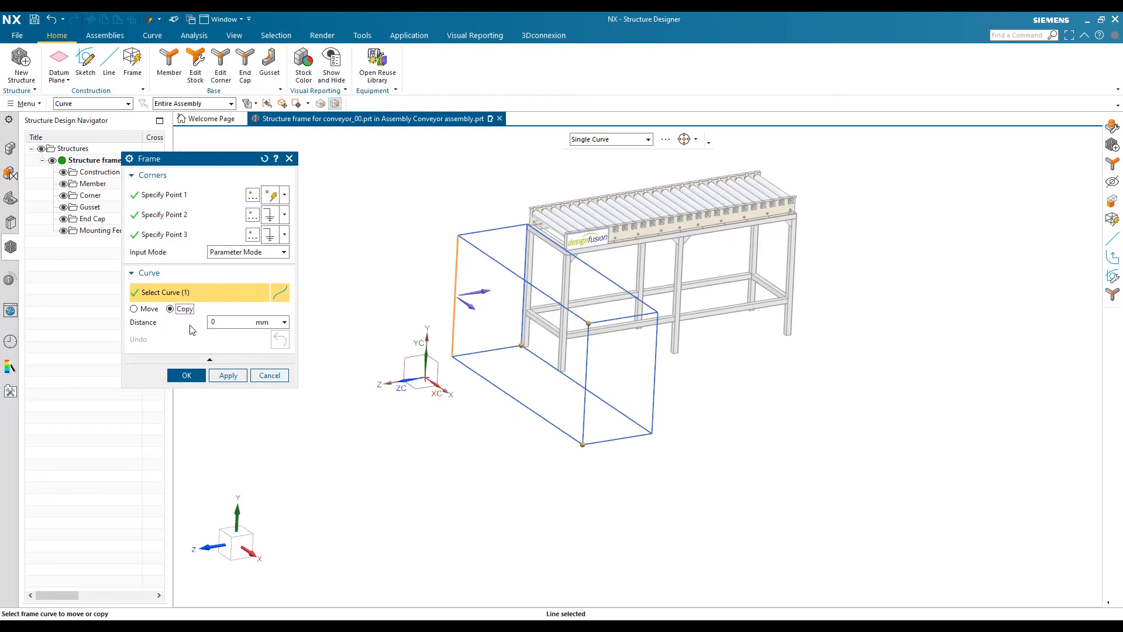
{"action": "left_click", "coordinate": [526, 260]}
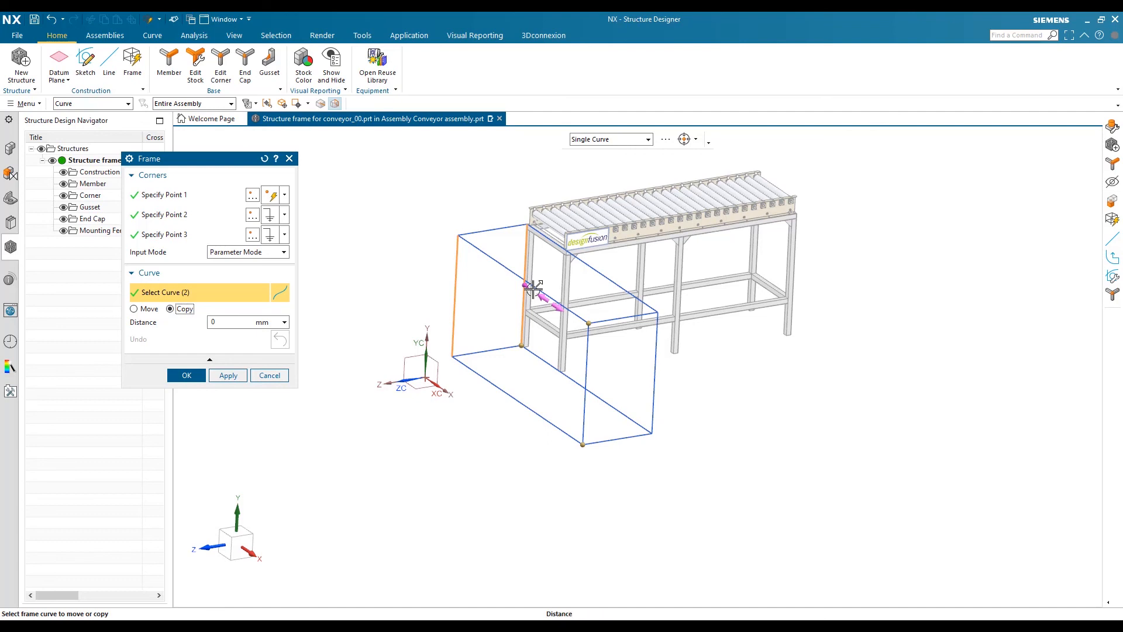
{"action": "left_click", "coordinate": [224, 323]}
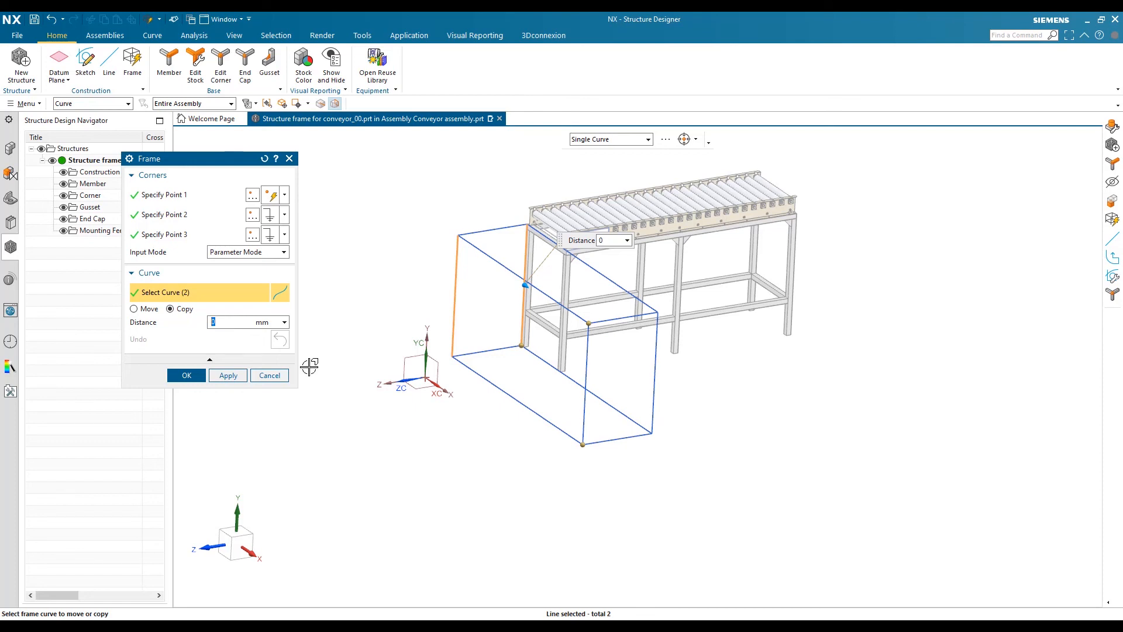
{"action": "left_click_drag", "start_coordinate": [526, 286], "coordinate": [567, 310]}
{"action": "left_click", "coordinate": [256, 325]}
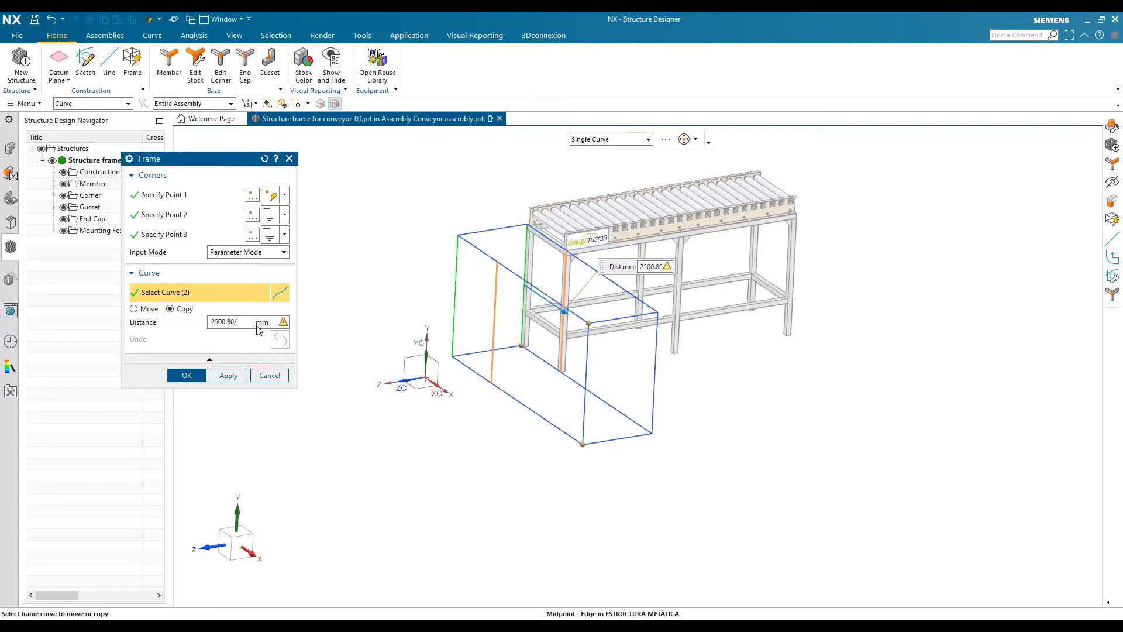
{"action": "key", "text": "Return"}
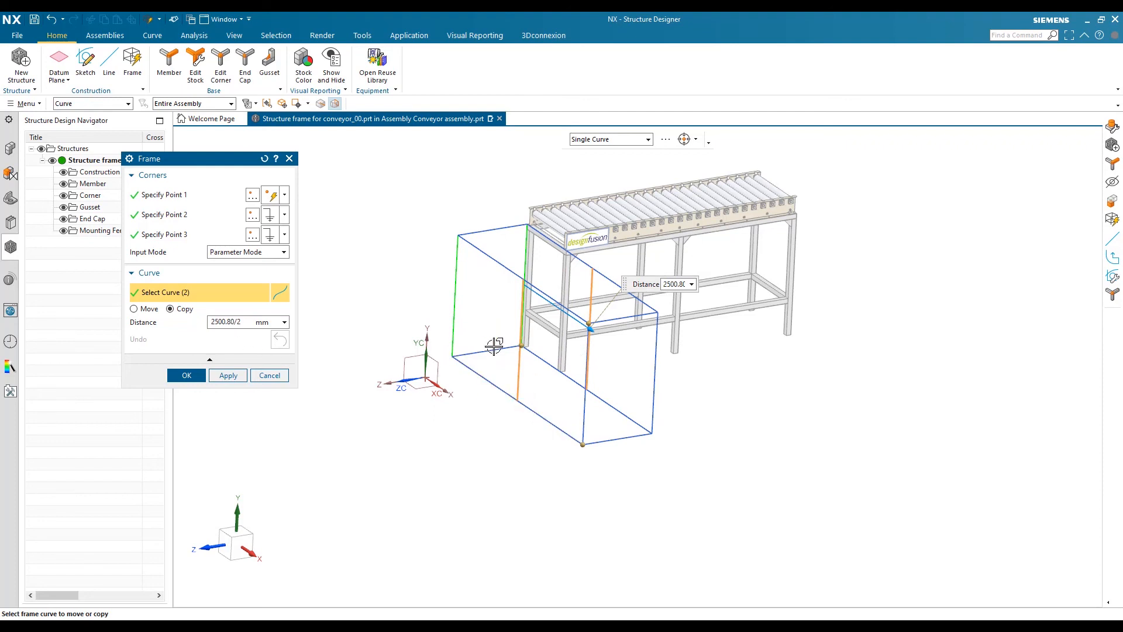
{"action": "middle_click", "coordinate": [488, 375]}
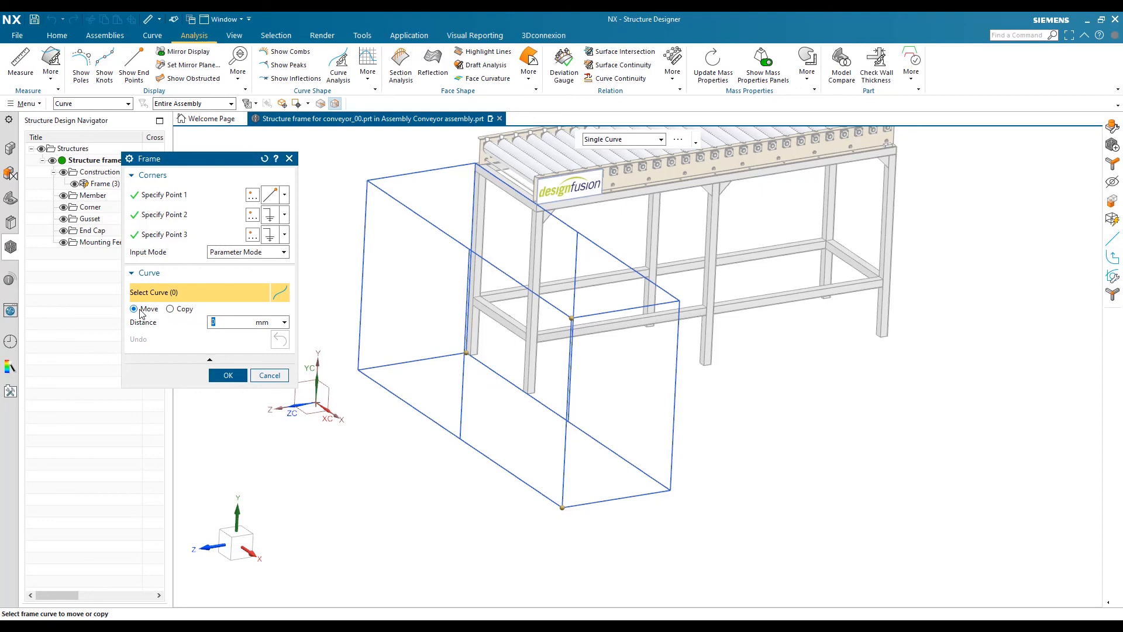
- Move the four bottom curves of the construction frame up by 375.4 mm and accept the frame
{"action": "left_click", "coordinate": [389, 389]}
{"action": "left_click", "coordinate": [403, 362]}
{"action": "left_click", "coordinate": [495, 373]}
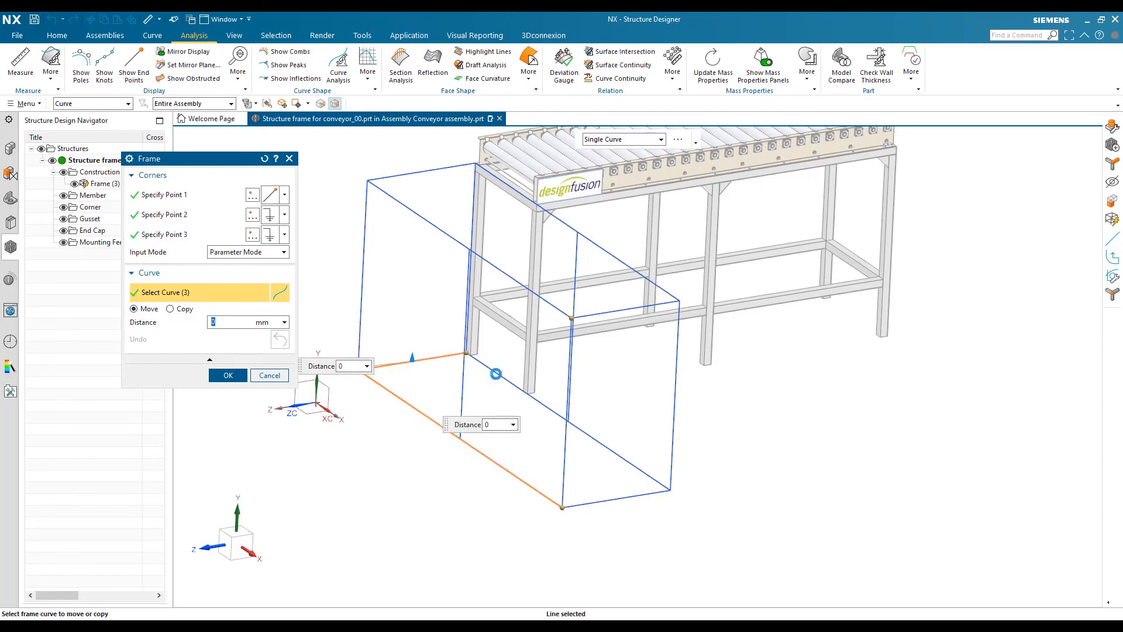
{"action": "left_click", "coordinate": [608, 501]}
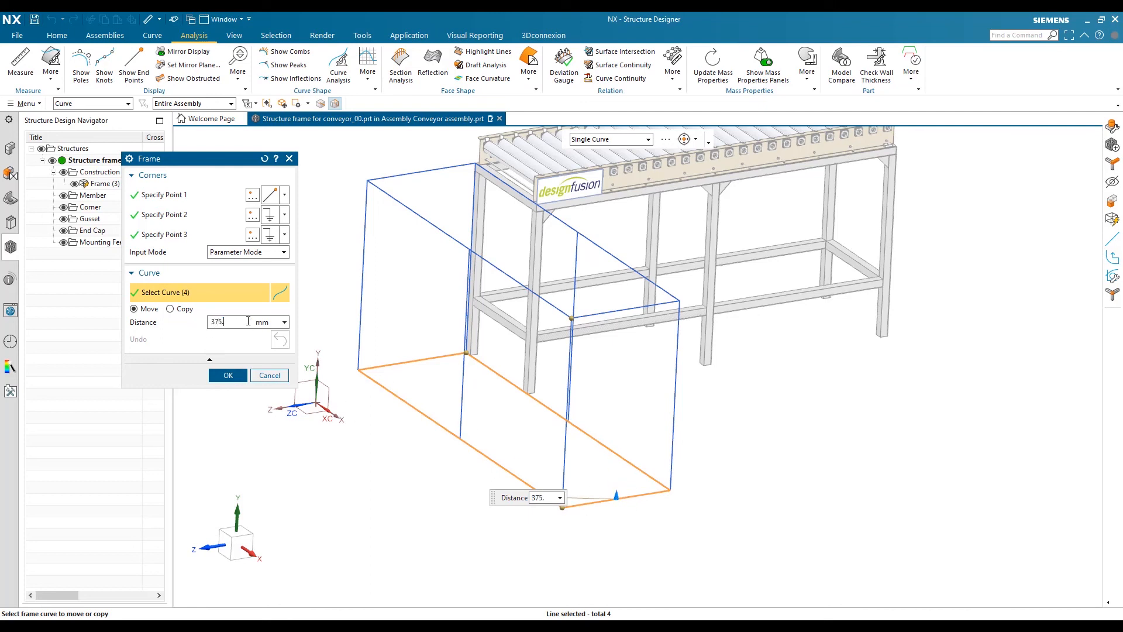
{"action": "key", "text": "Return"}
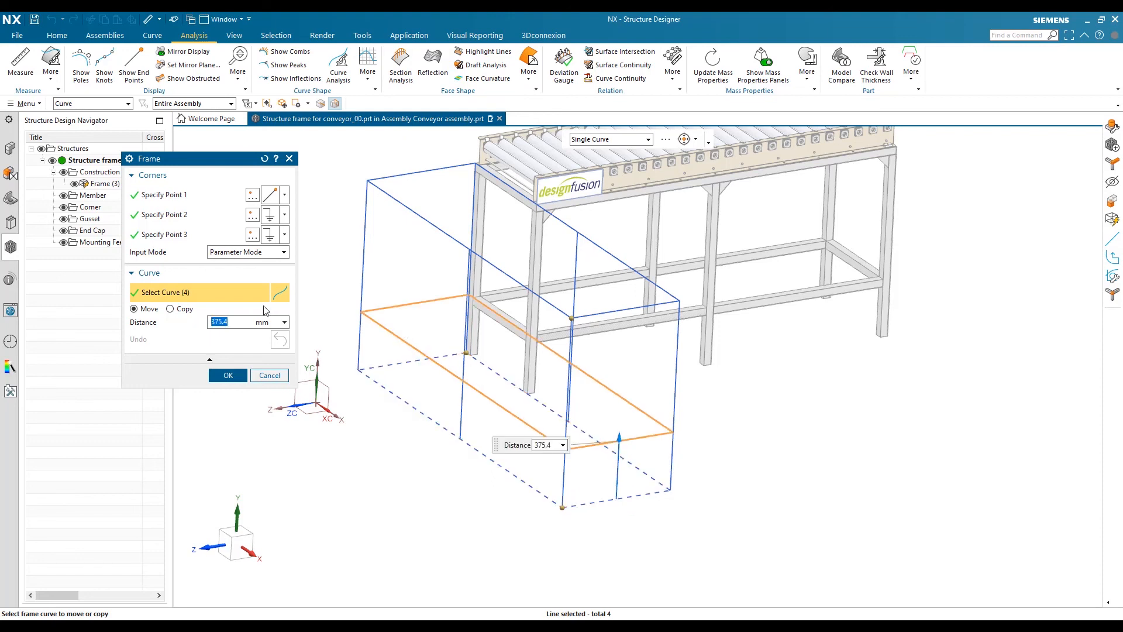
{"action": "scroll", "coordinate": [471, 306], "scroll_direction": "up", "scroll_amount": 3}
{"action": "scroll", "coordinate": [492, 295], "scroll_direction": "down", "scroll_amount": 4}
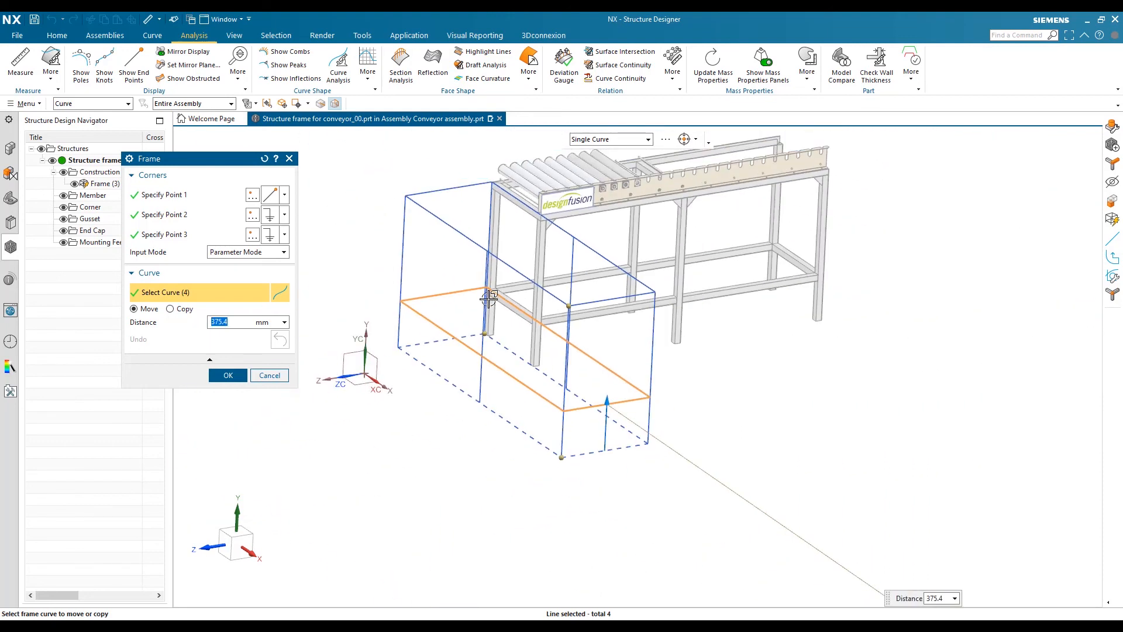
{"action": "left_click", "coordinate": [229, 375]}
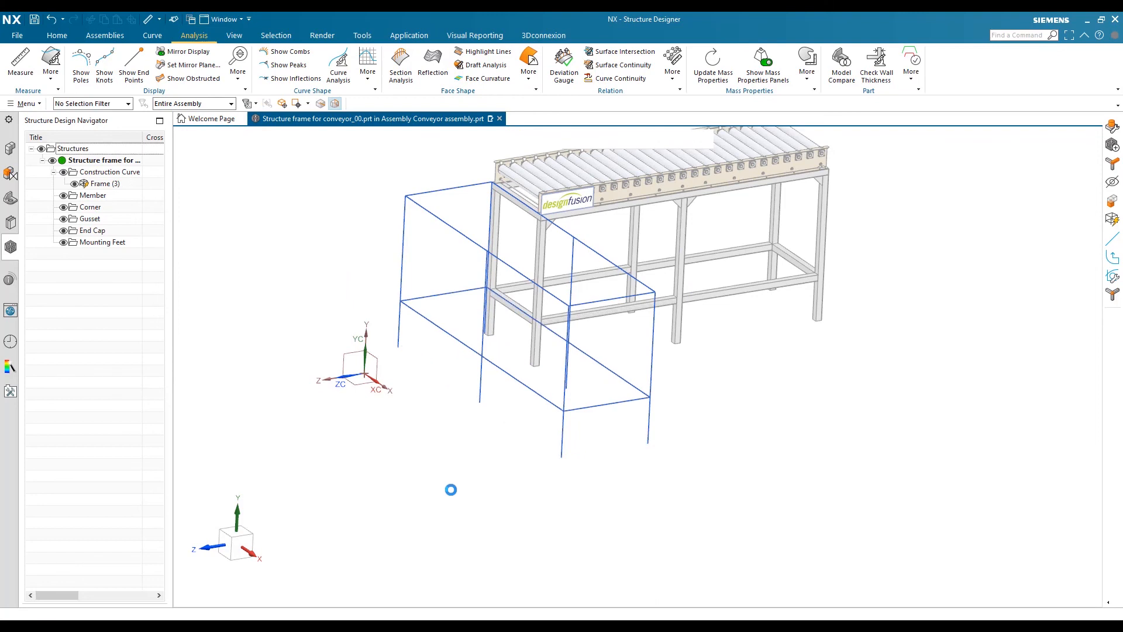
- Draw a construction line across the frame joining the upper endpoints of the two middle vertical curves
{"action": "mouse_move", "coordinate": [486, 477]}
{"action": "middle_mouse_down"}
{"action": "mouse_move", "coordinate": [442, 480]}
{"action": "mouse_move", "coordinate": [484, 466]}
{"action": "mouse_move", "coordinate": [537, 476]}
{"action": "mouse_move", "coordinate": [487, 481]}
{"action": "middle_mouse_up"}
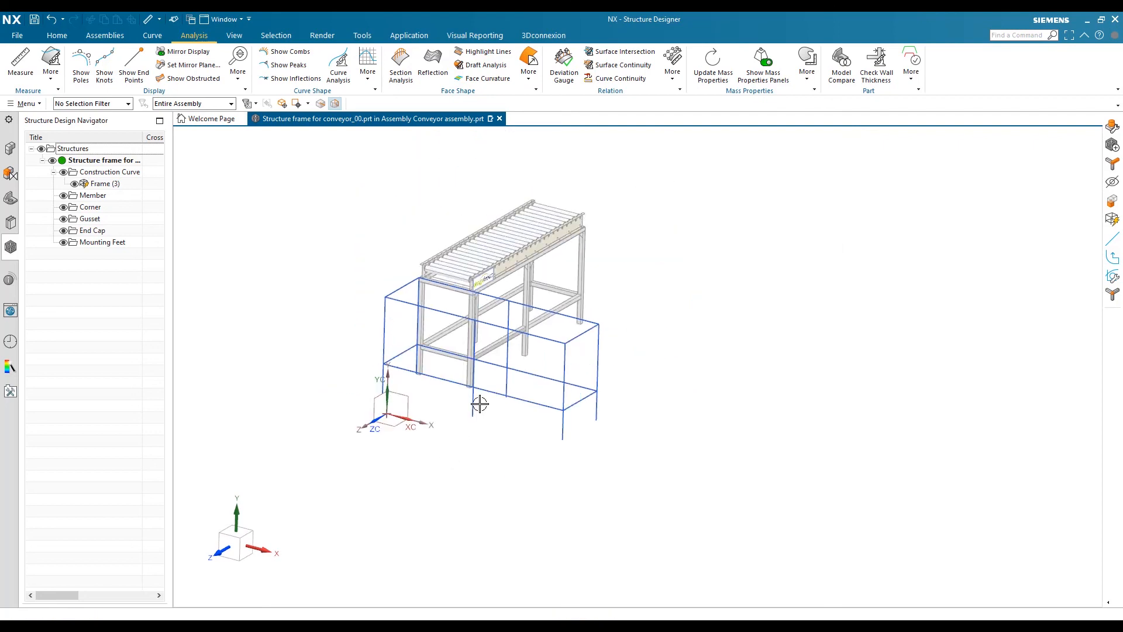
{"action": "scroll", "coordinate": [511, 293], "scroll_direction": "up", "scroll_amount": 2}
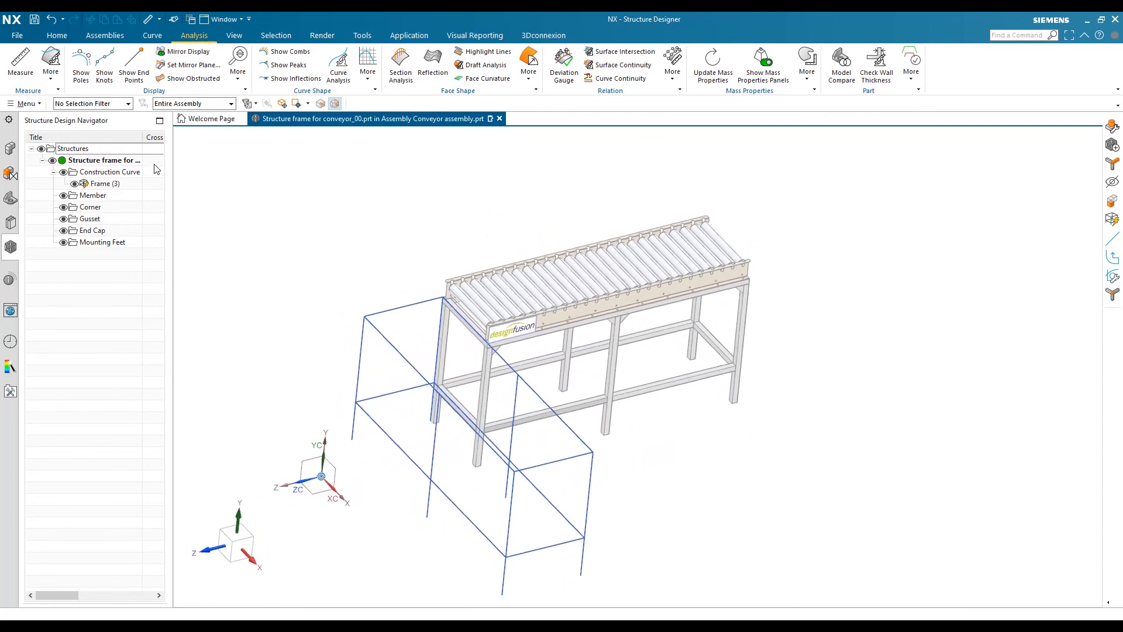
{"action": "left_click", "coordinate": [57, 37]}
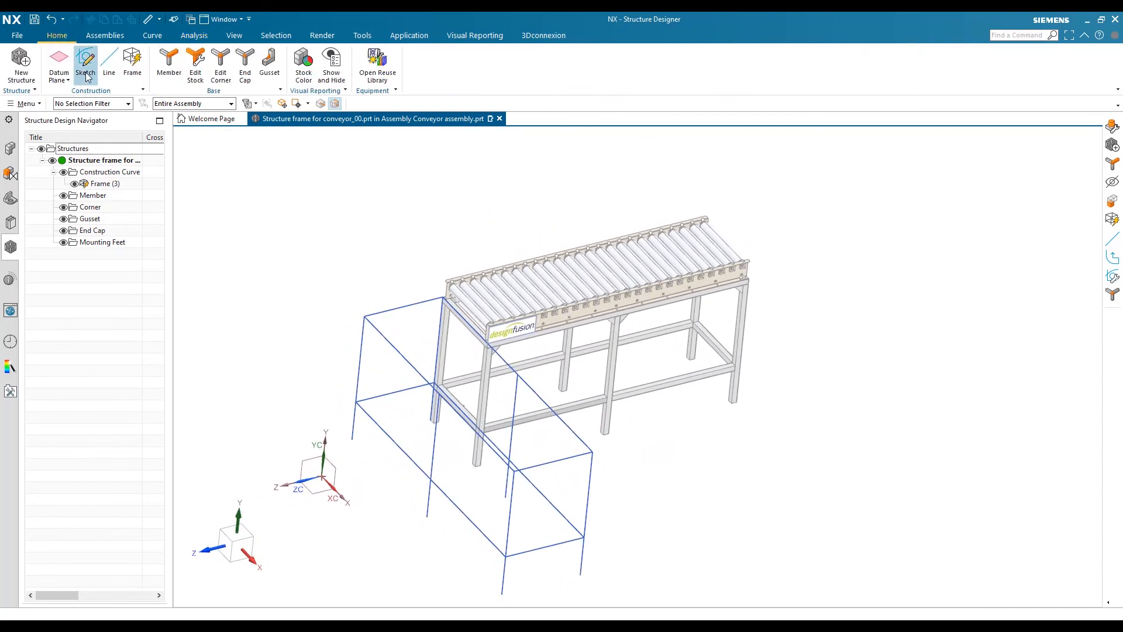
{"action": "scroll", "coordinate": [431, 418], "scroll_direction": "up", "scroll_amount": 5}
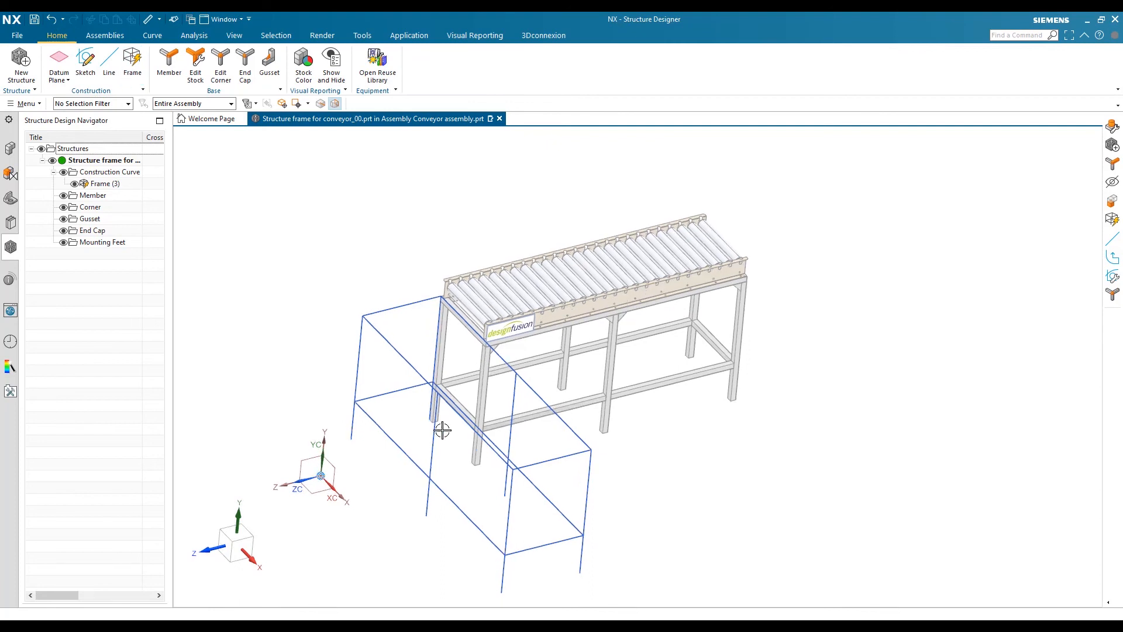
{"action": "middle_click_drag", "start_coordinate": [431, 418], "coordinate": [394, 427]}
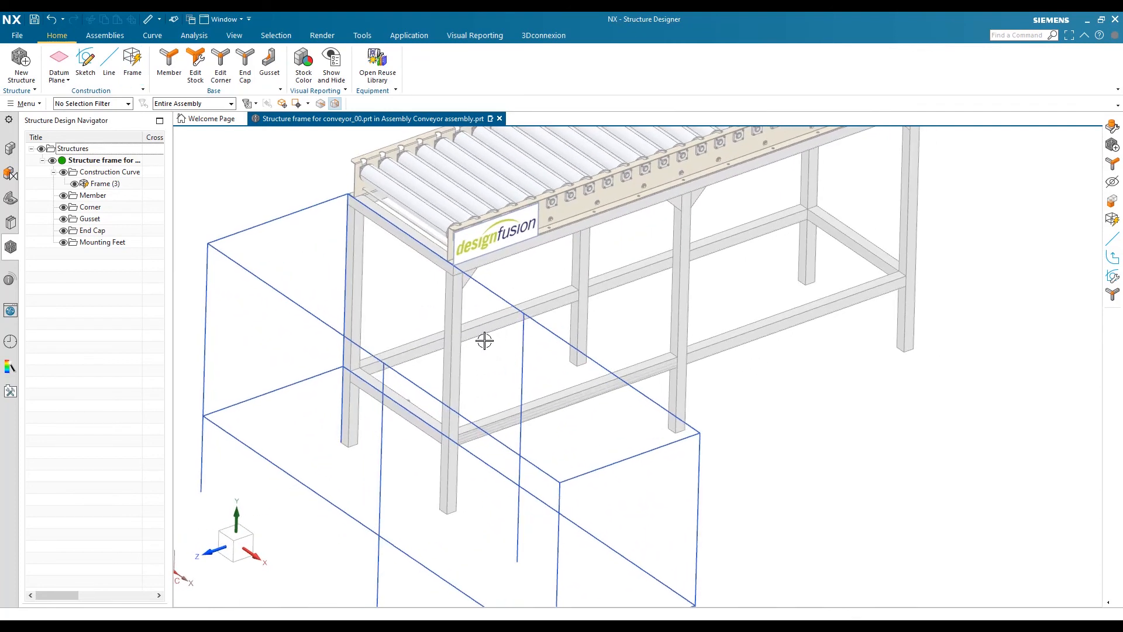
{"action": "left_click", "coordinate": [86, 59]}
{"action": "left_click", "coordinate": [384, 364]}
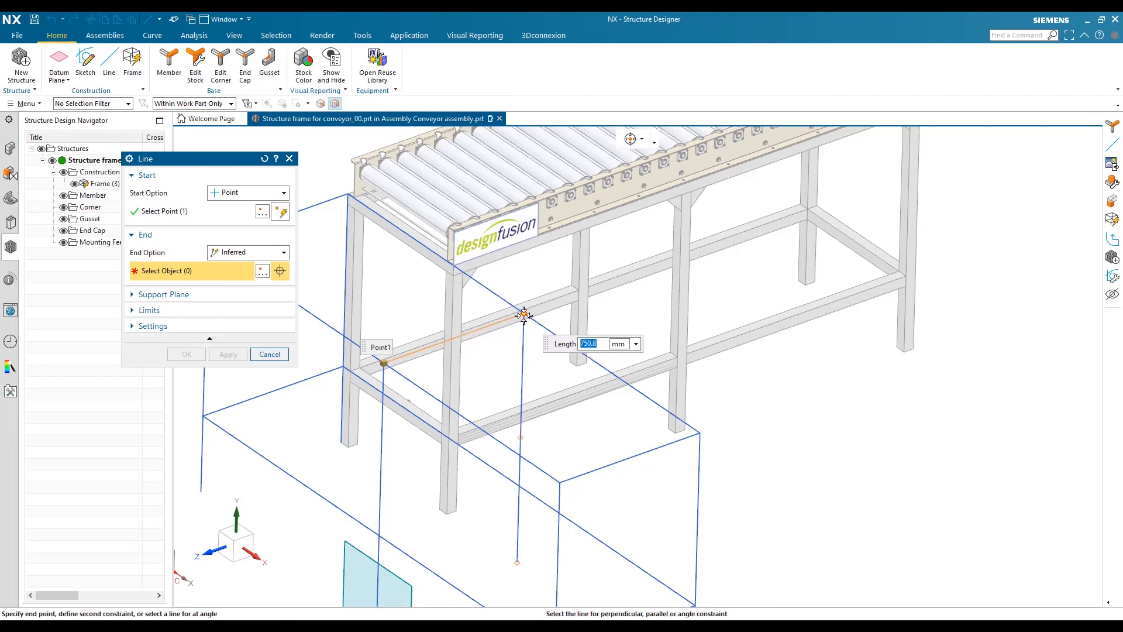
{"action": "left_click", "coordinate": [524, 315]}
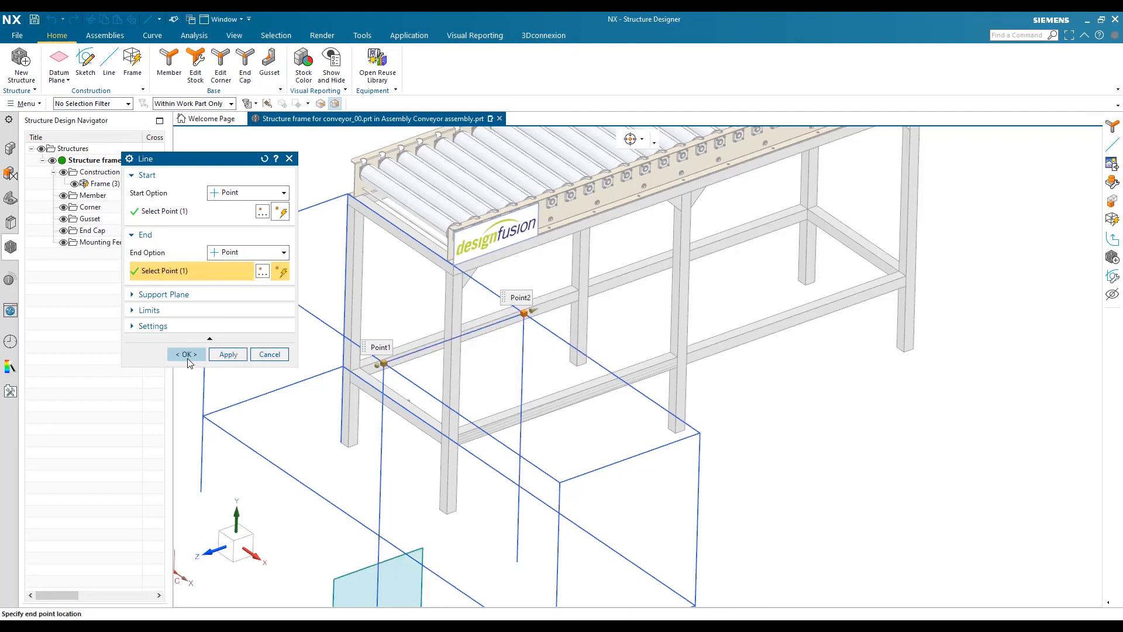
{"action": "left_click", "coordinate": [186, 354]}
{"action": "middle_click_drag", "start_coordinate": [464, 367], "coordinate": [336, 373]}
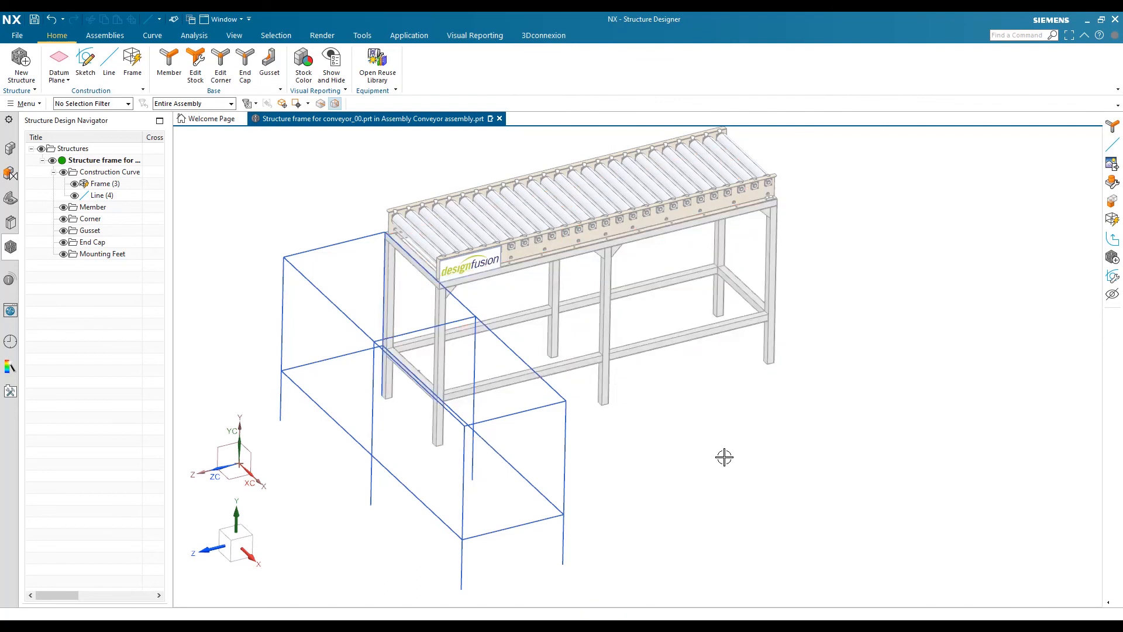
- Start a new structural member with a Square Tube cross section in size 50 x 2.5
{"action": "left_click", "coordinate": [54, 172]}
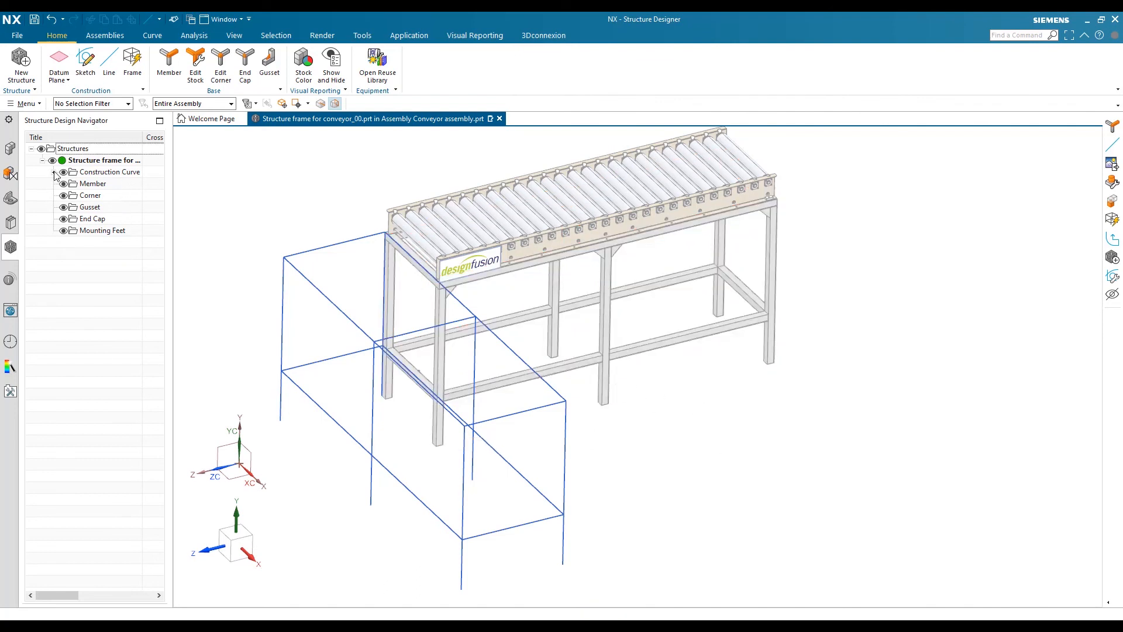
{"action": "left_click", "coordinate": [87, 186]}
{"action": "right_click", "coordinate": [89, 186]}
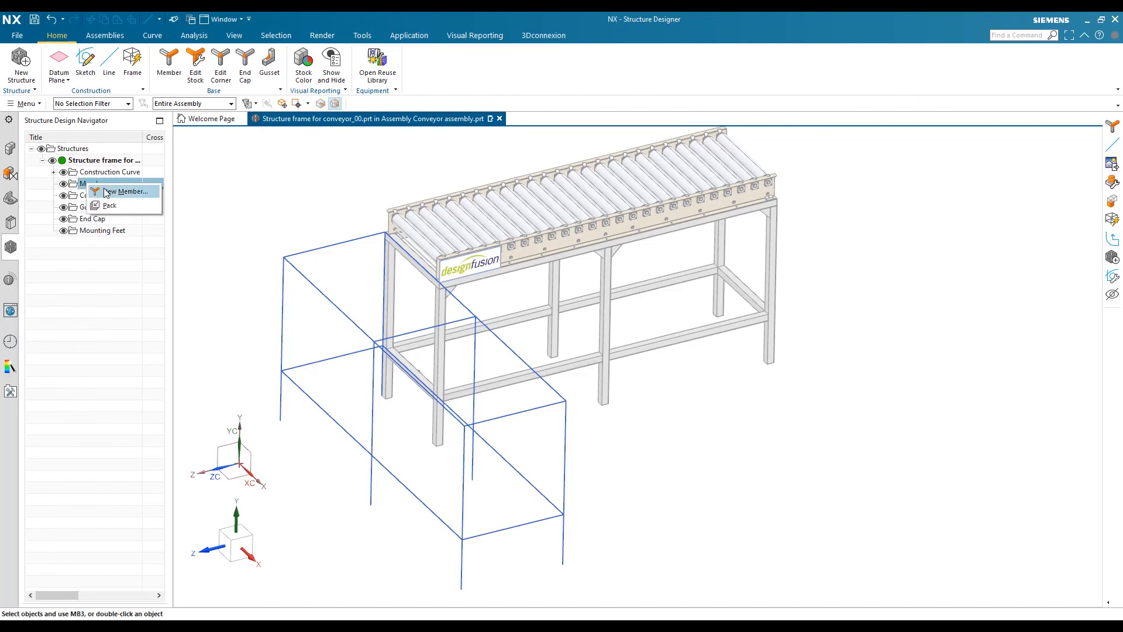
{"action": "left_click", "coordinate": [123, 191]}
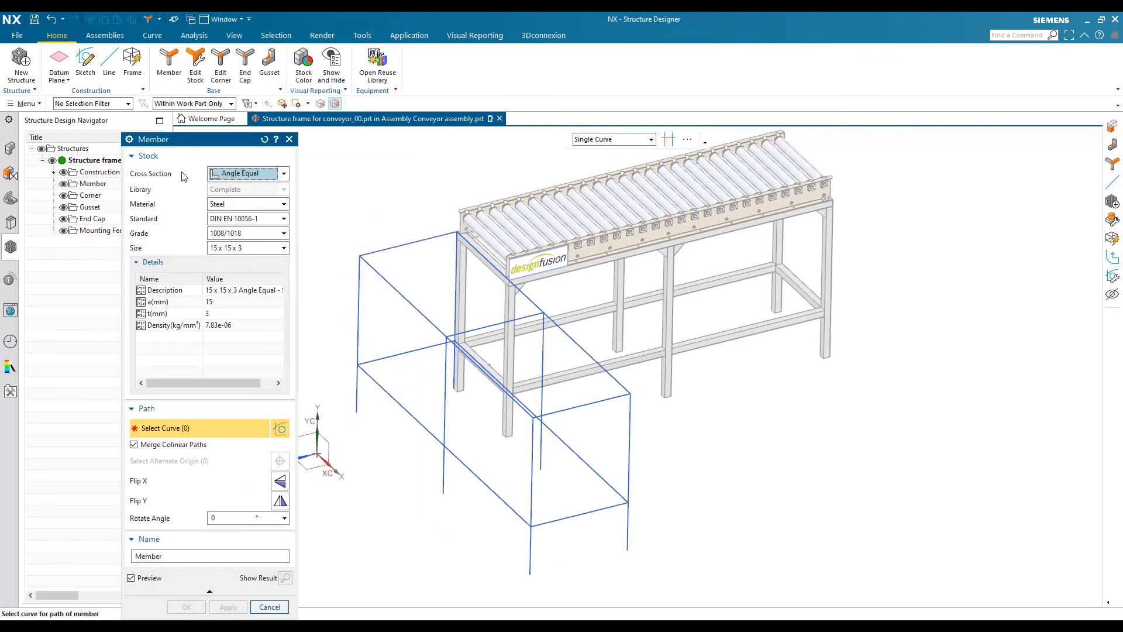
{"action": "left_click", "coordinate": [245, 175]}
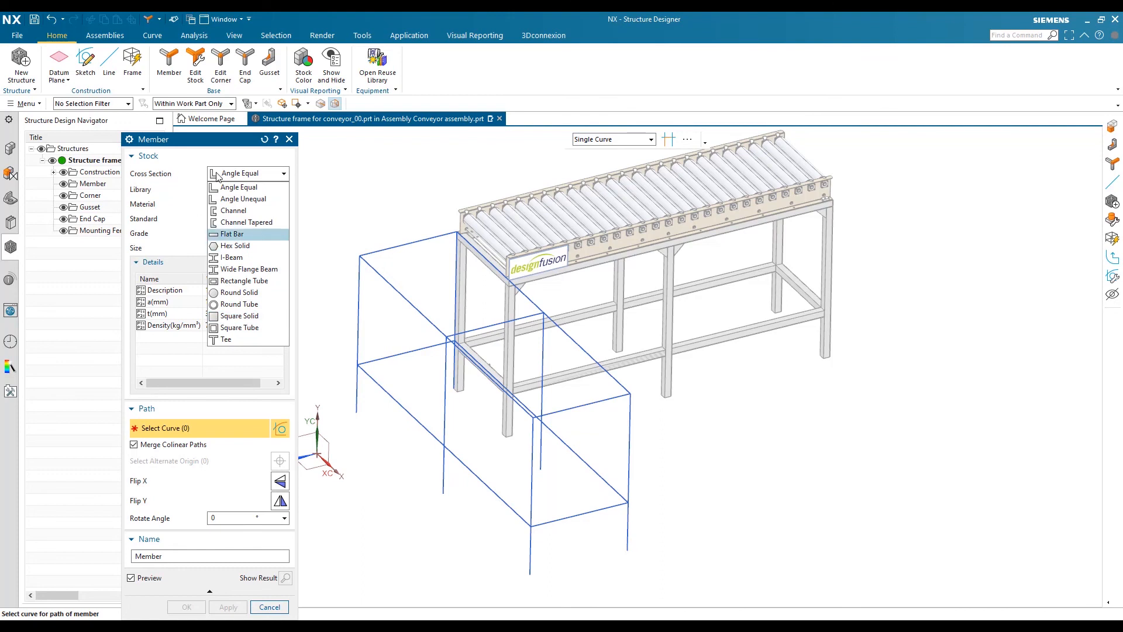
{"action": "left_click", "coordinate": [239, 327]}
{"action": "left_click", "coordinate": [230, 248]}
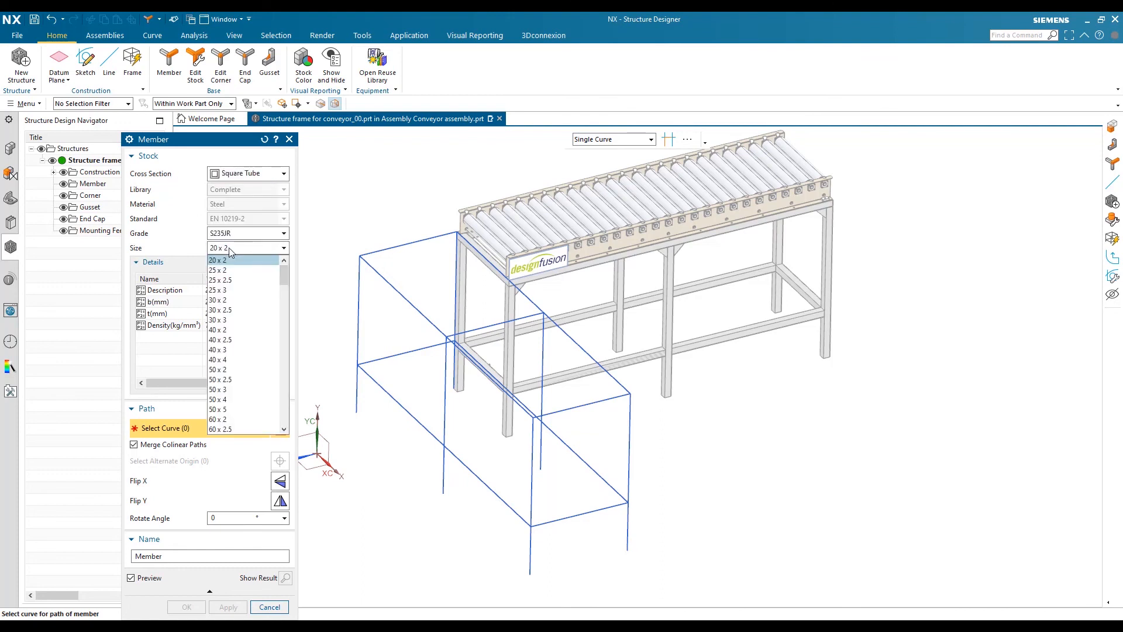
{"action": "left_click", "coordinate": [227, 383]}
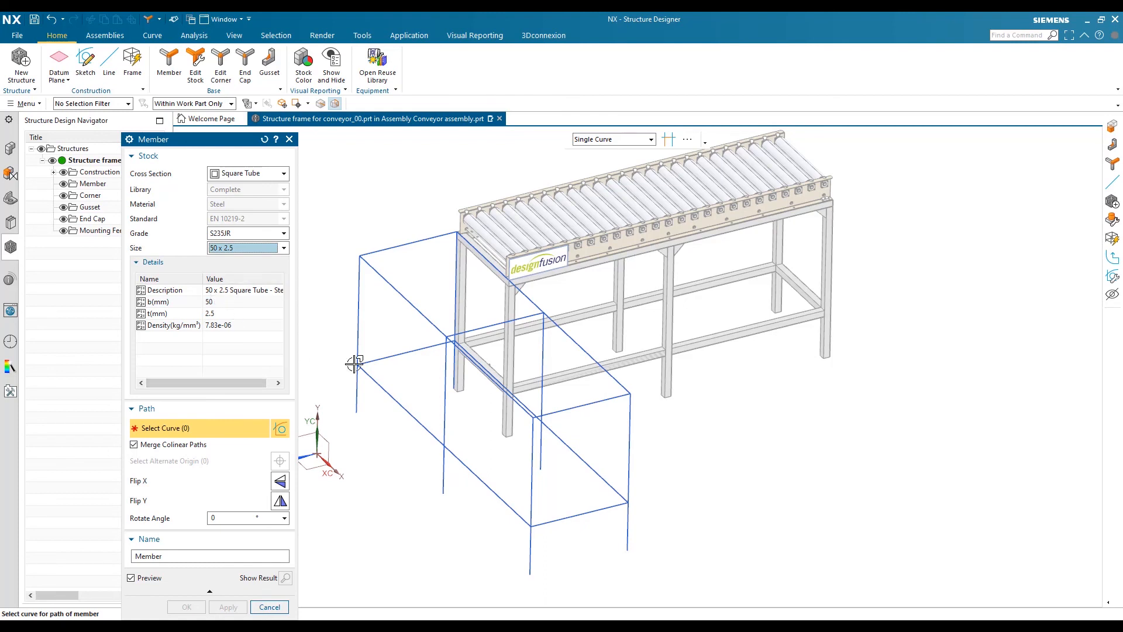
- Select the four curves of the frame's top rectangle as member paths
{"action": "middle_click_drag", "start_coordinate": [437, 441], "coordinate": [347, 347]}
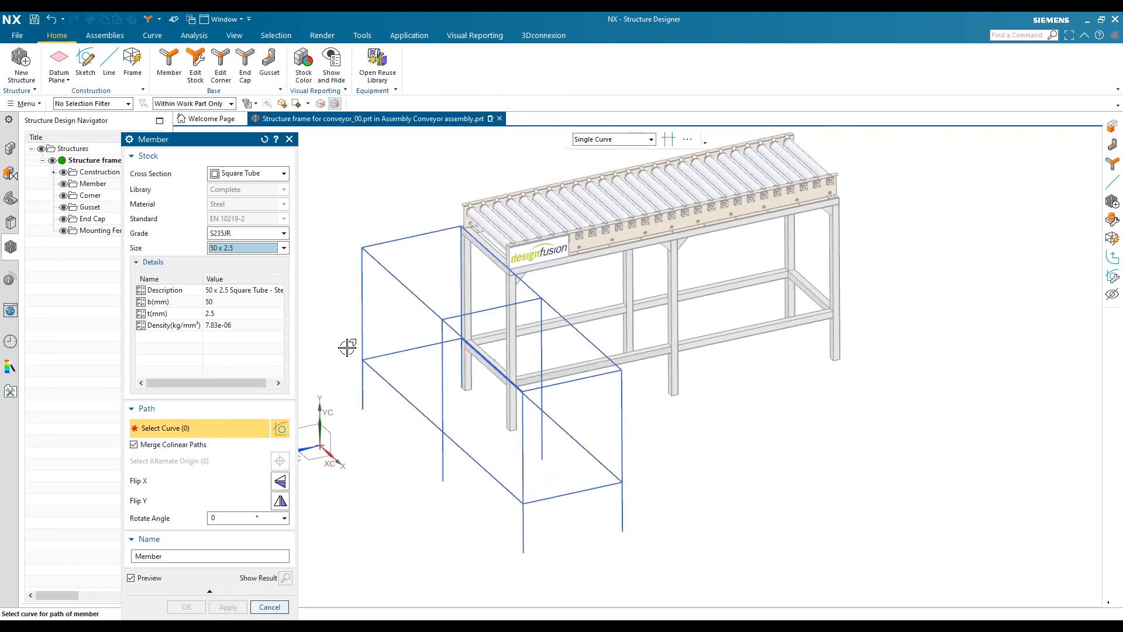
{"action": "left_click", "coordinate": [399, 244]}
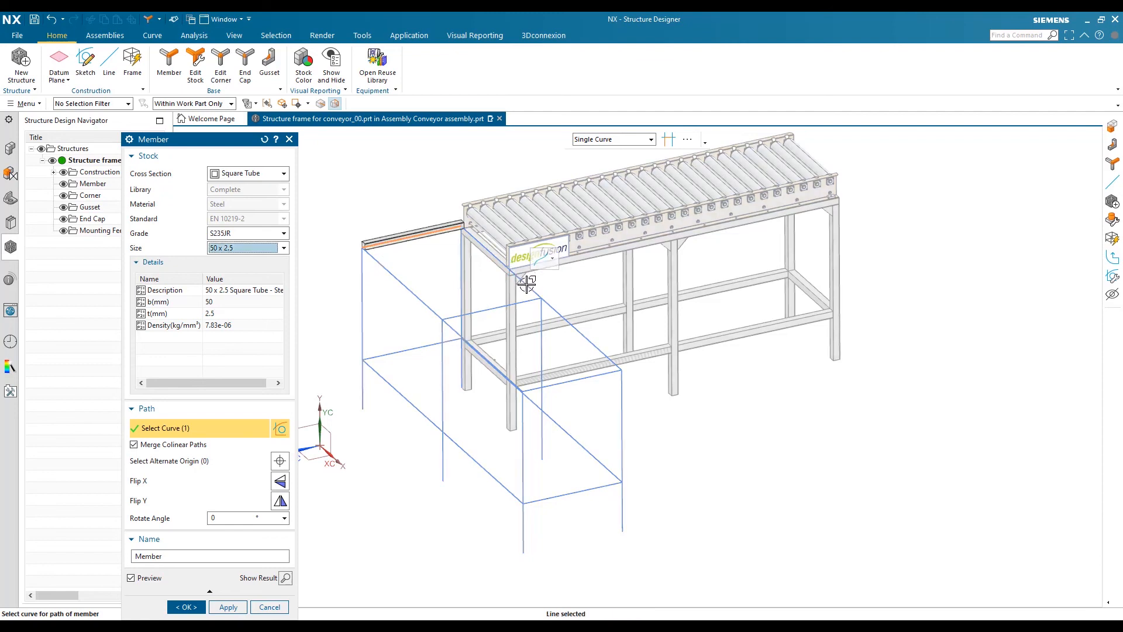
{"action": "left_click", "coordinate": [527, 283]}
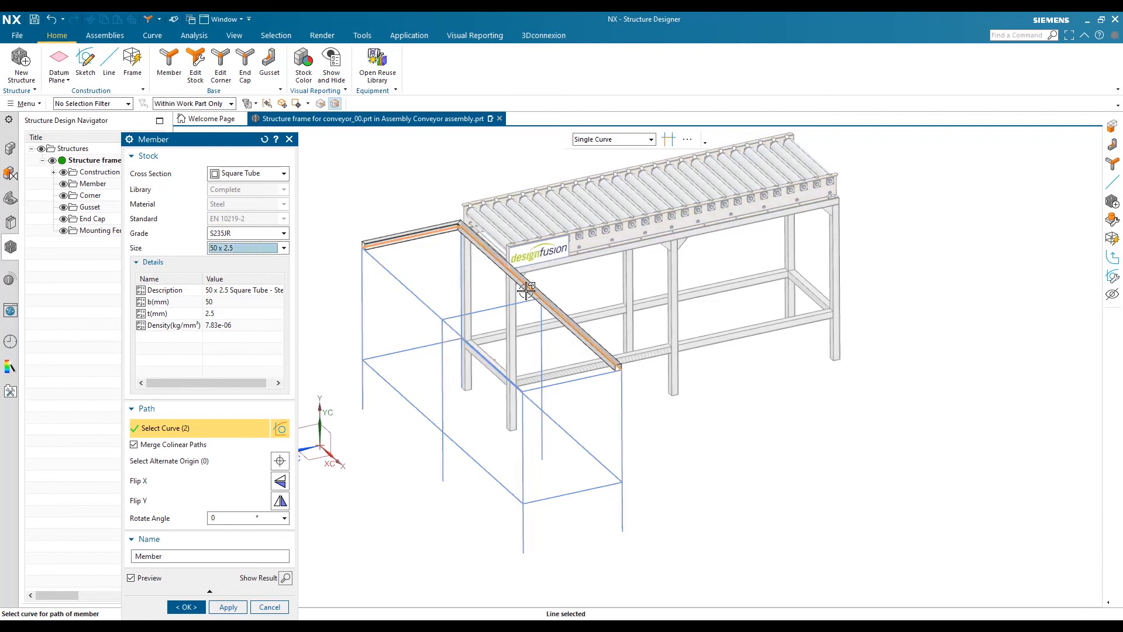
{"action": "left_click", "coordinate": [591, 377]}
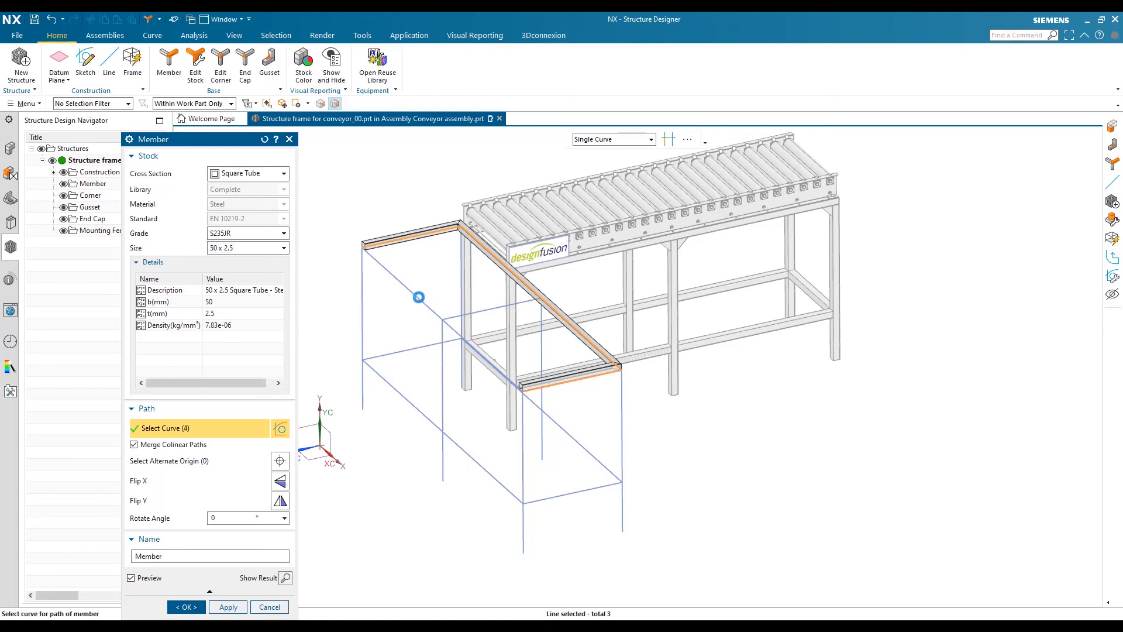
{"action": "left_click", "coordinate": [416, 297]}
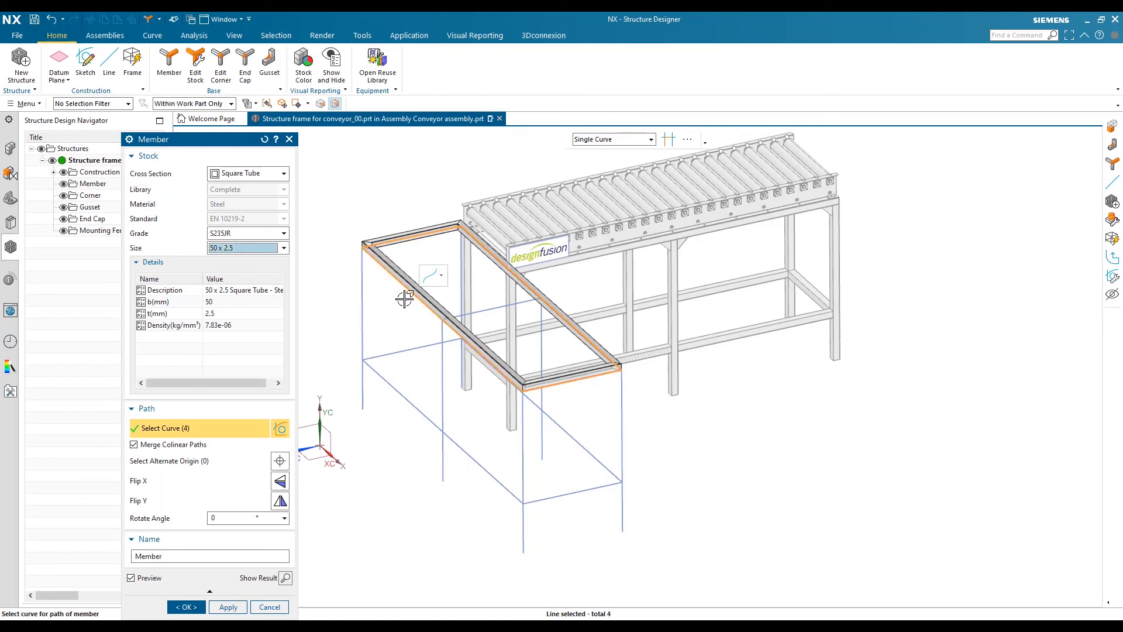
{"action": "left_click", "coordinate": [591, 140]}
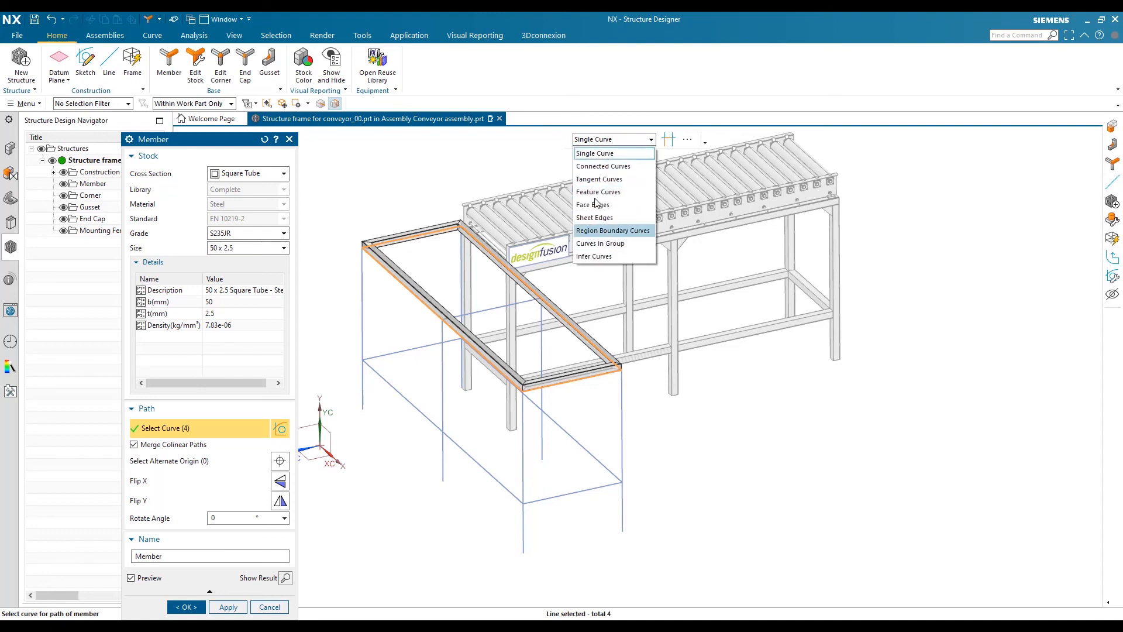
{"action": "left_click", "coordinate": [513, 153]}
- Add five vertical leg curves to the member paths, leaving out the corner leg next to the conveyor
{"action": "scroll", "coordinate": [397, 286], "scroll_direction": "up", "scroll_amount": 3}
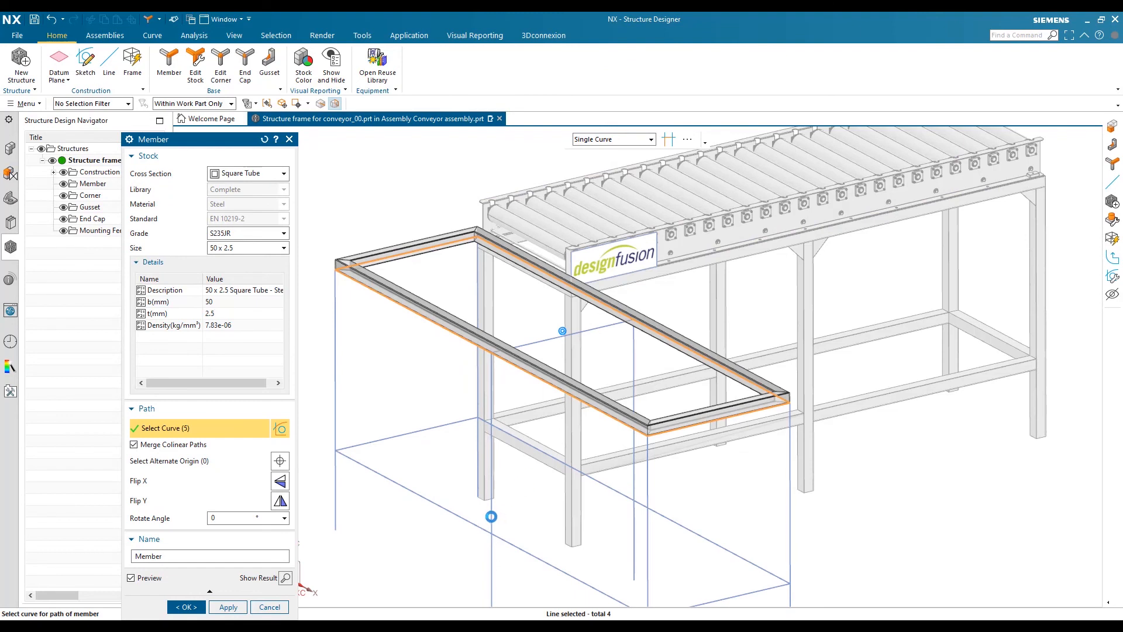
{"action": "left_click", "coordinate": [492, 512]}
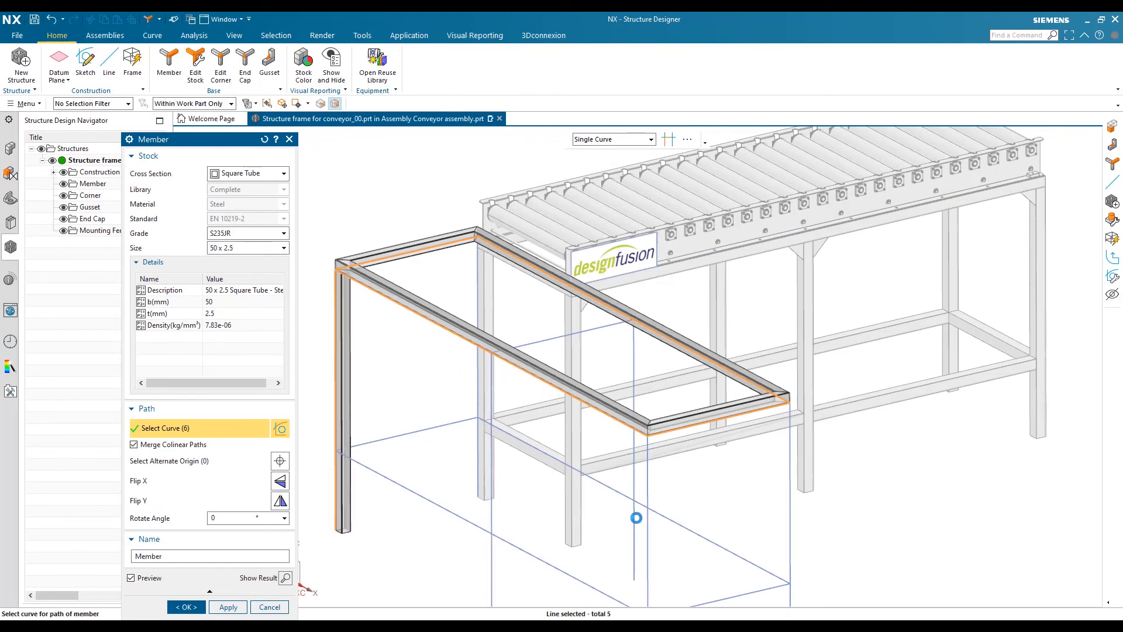
{"action": "left_click", "coordinate": [648, 542]}
{"action": "left_click", "coordinate": [790, 515]}
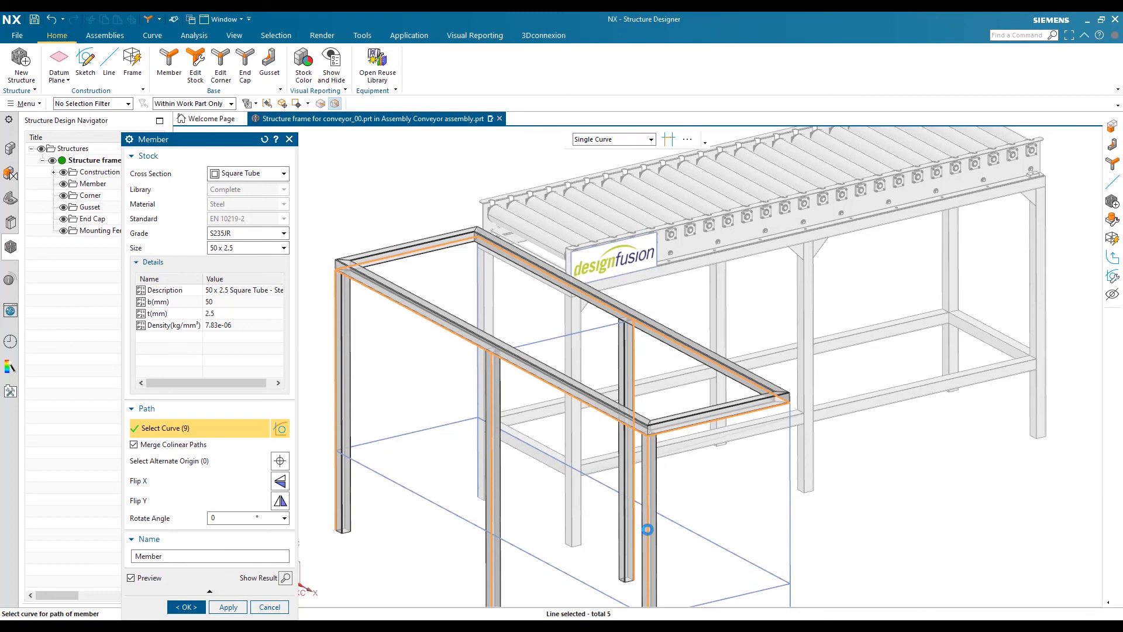
- Add the four curves of the lower rectangle and the middle cross line at the top to the member paths
{"action": "scroll", "coordinate": [725, 466], "scroll_direction": "down", "scroll_amount": 2}
{"action": "middle_click_drag", "start_coordinate": [421, 493], "coordinate": [439, 459]}
{"action": "left_click", "coordinate": [439, 459]}
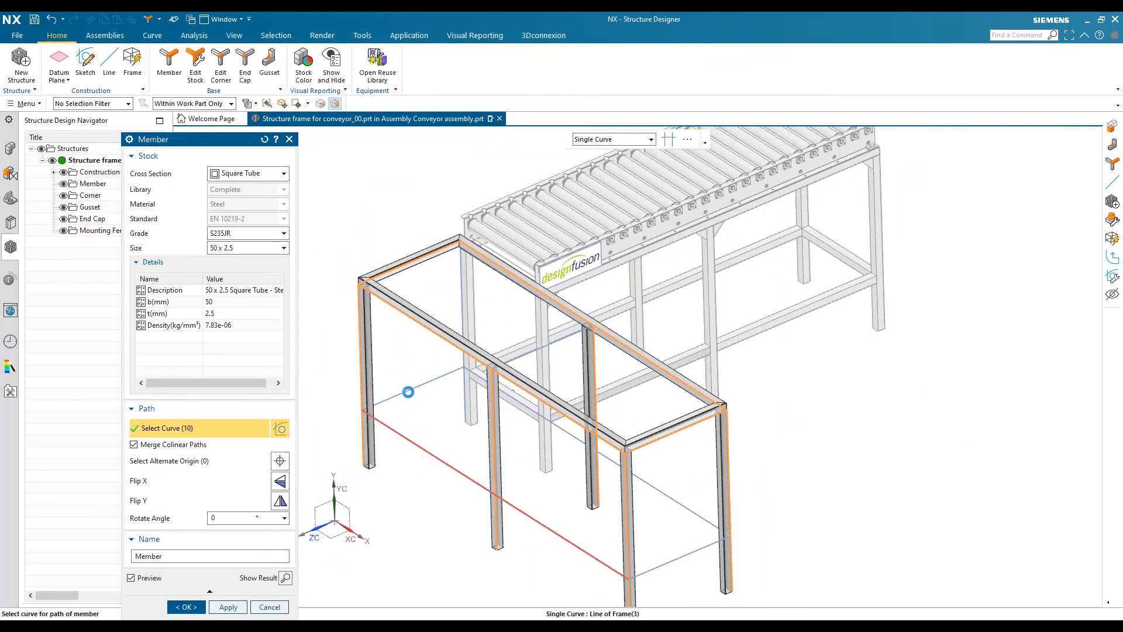
{"action": "left_click", "coordinate": [409, 389]}
{"action": "middle_click_drag", "start_coordinate": [560, 431], "coordinate": [557, 345]}
{"action": "left_click", "coordinate": [557, 349]}
{"action": "middle_click_drag", "start_coordinate": [503, 432], "coordinate": [704, 512]}
{"action": "left_click", "coordinate": [702, 516]}
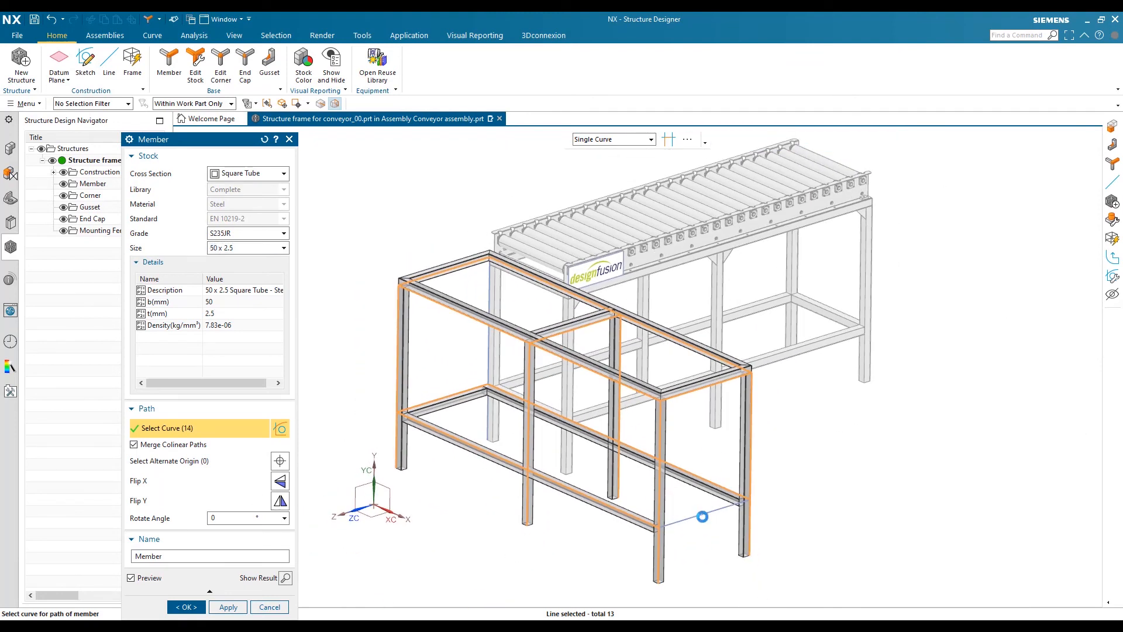
- Expand the construction curves in the structure tree and examine how the previewed tubes sit relative to their path curves and the conveyor
{"action": "left_click", "coordinate": [53, 172]}
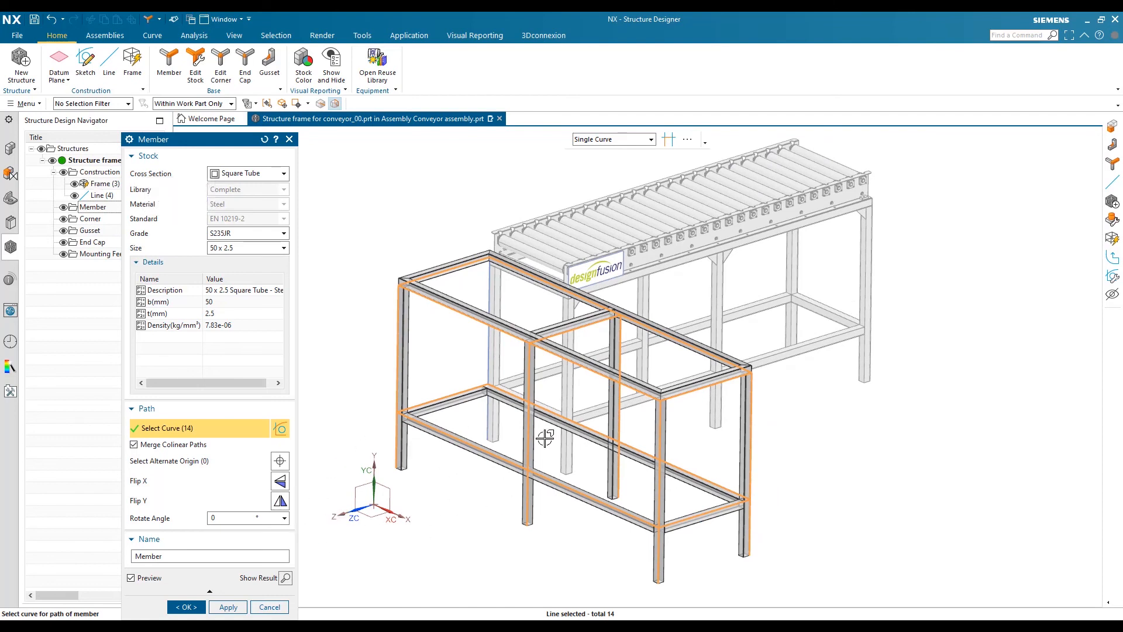
{"action": "scroll", "coordinate": [532, 345], "scroll_direction": "up", "scroll_amount": 2}
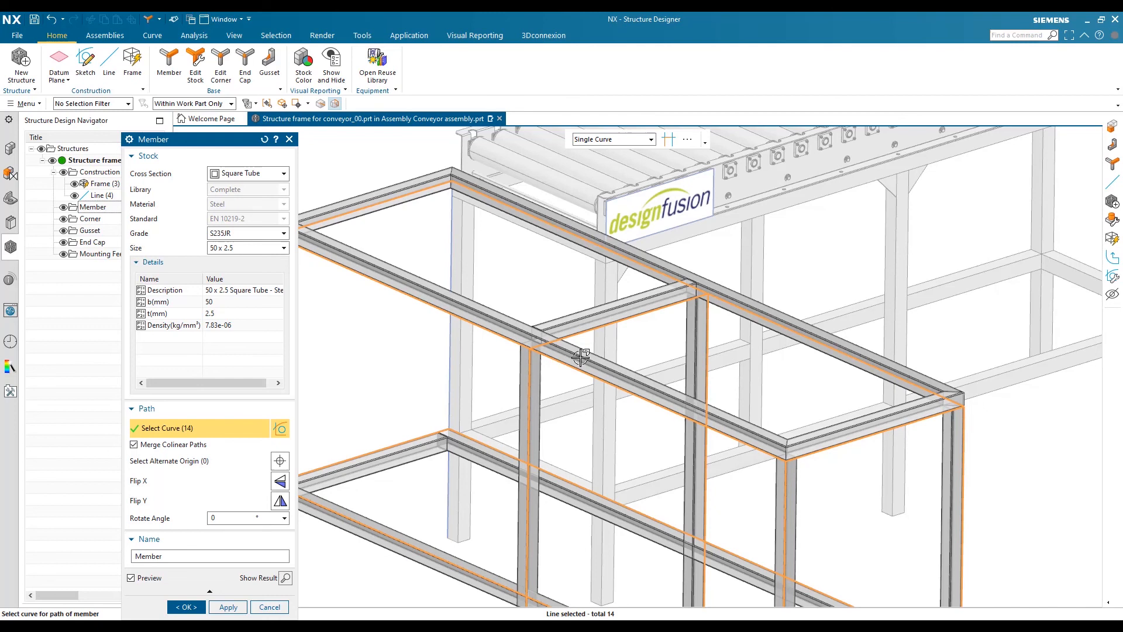
{"action": "scroll", "coordinate": [608, 363], "scroll_direction": "down", "scroll_amount": 3}
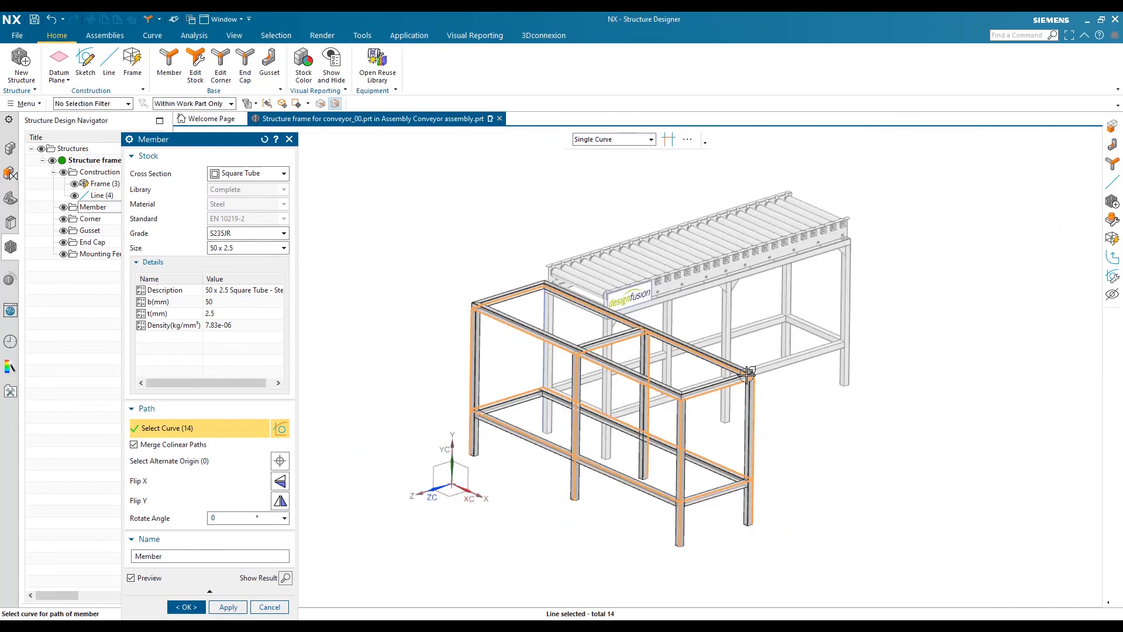
{"action": "scroll", "coordinate": [755, 386], "scroll_direction": "up", "scroll_amount": 3}
{"action": "scroll", "coordinate": [755, 386], "scroll_direction": "down", "scroll_amount": 3}
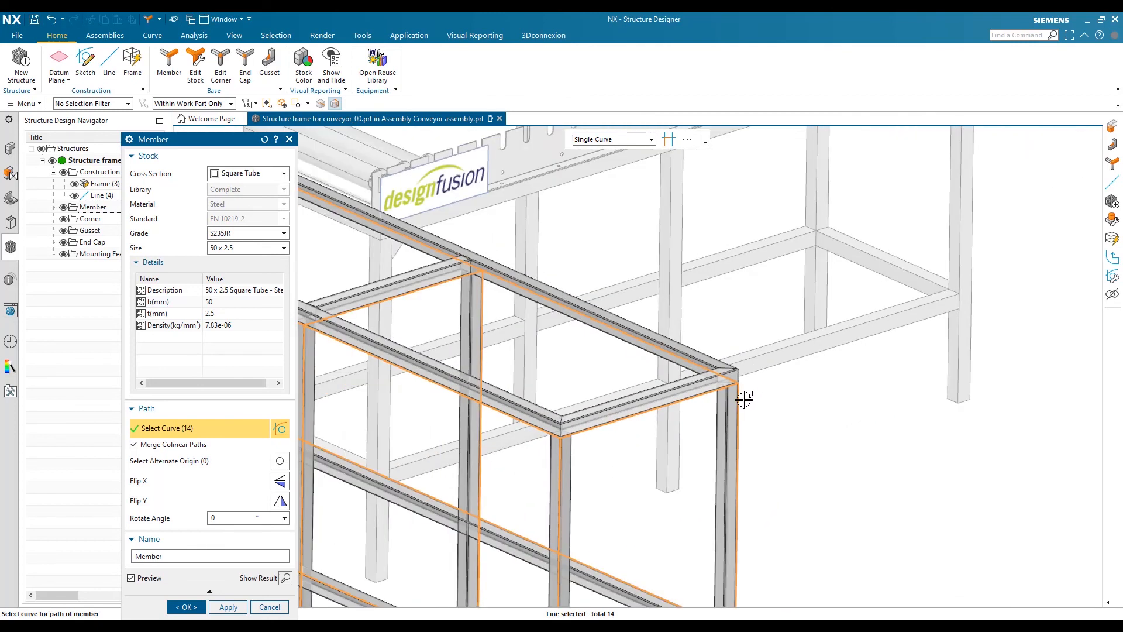
{"action": "scroll", "coordinate": [743, 397], "scroll_direction": "down", "scroll_amount": 2}
{"action": "middle_click_drag", "start_coordinate": [743, 396], "coordinate": [521, 319]}
{"action": "scroll", "coordinate": [554, 341], "scroll_direction": "up", "scroll_amount": 5}
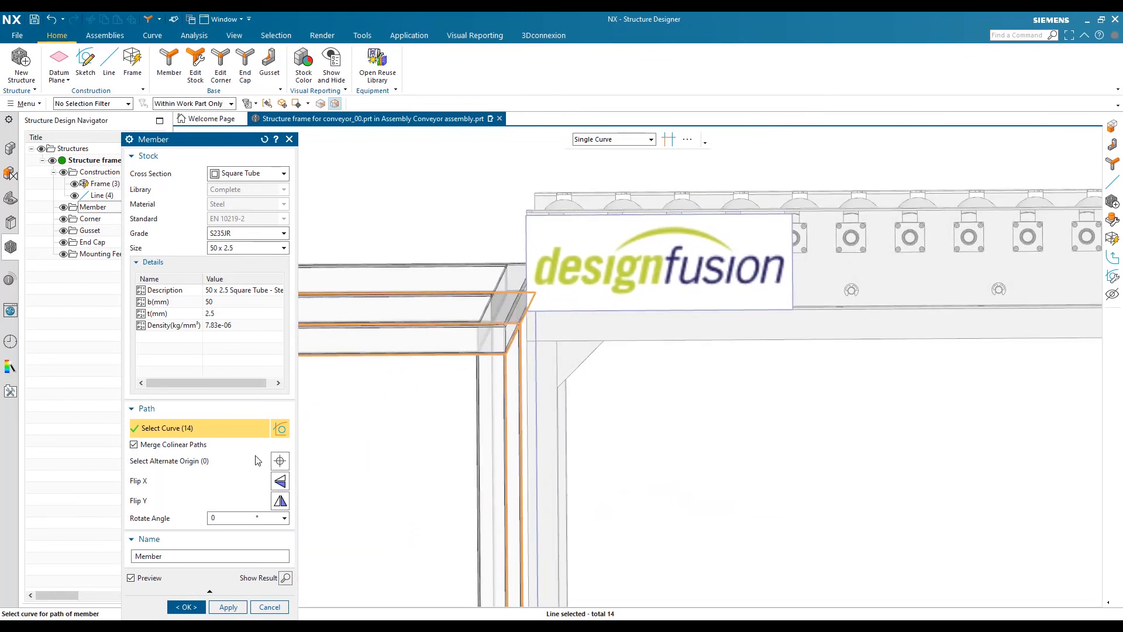
- Flip the 50 x 2.5 square tube section in Y and create the members along the 14 selected curves
{"action": "left_click", "coordinate": [282, 501]}
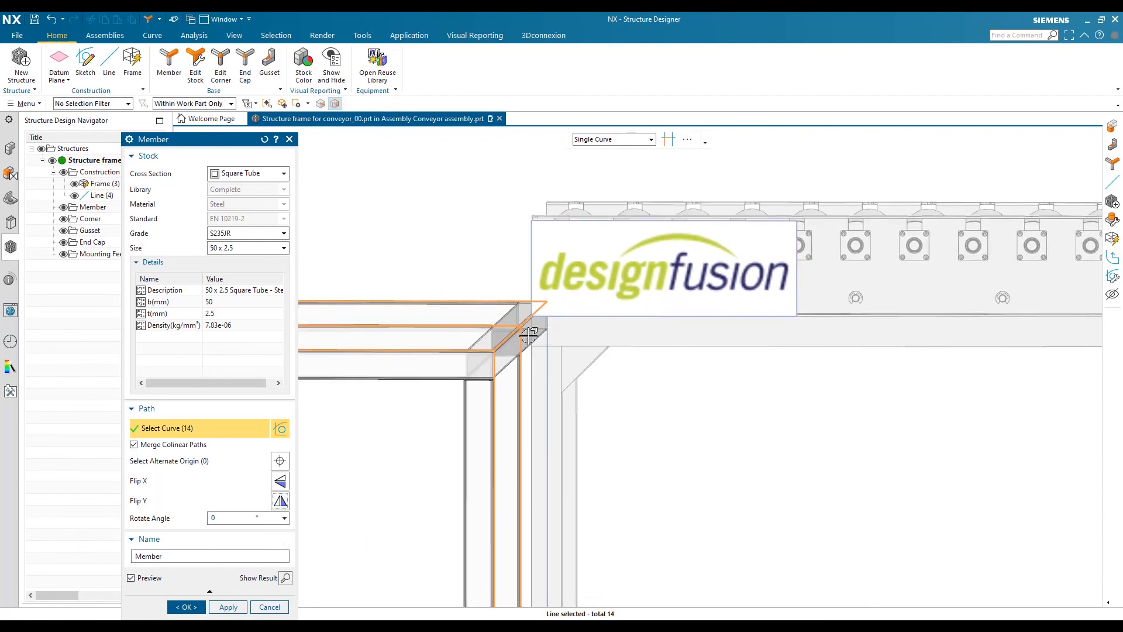
{"action": "scroll", "coordinate": [543, 329], "scroll_direction": "down", "scroll_amount": 6}
{"action": "middle_click_drag", "start_coordinate": [543, 360], "coordinate": [540, 454]}
{"action": "scroll", "coordinate": [539, 453], "scroll_direction": "up", "scroll_amount": 3}
{"action": "scroll", "coordinate": [539, 454], "scroll_direction": "down", "scroll_amount": 3}
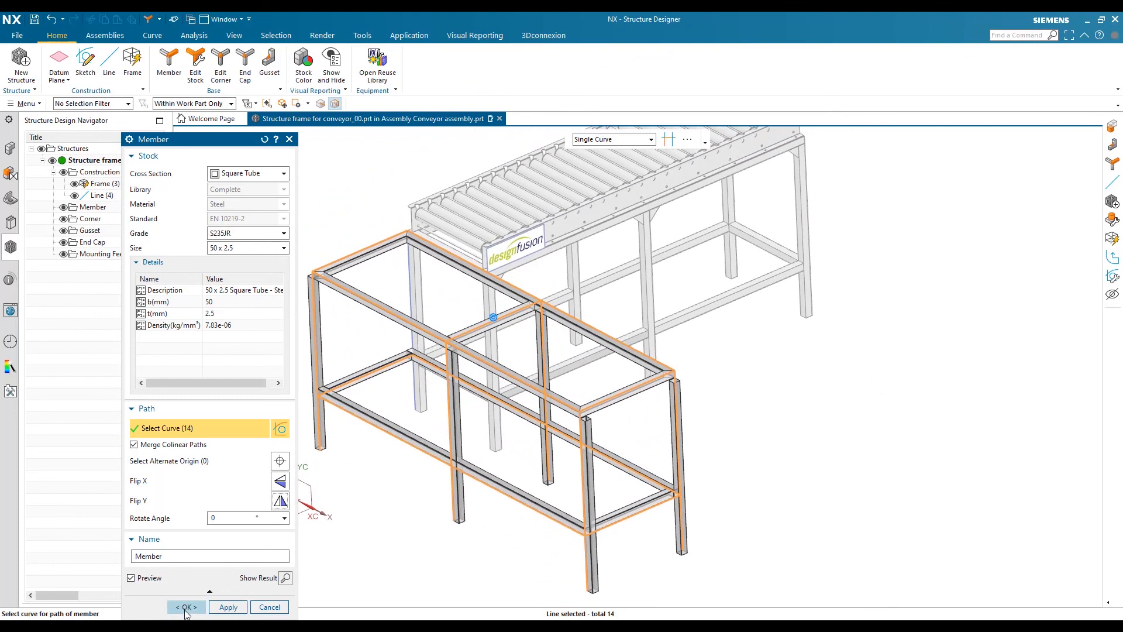
{"action": "left_click", "coordinate": [184, 608]}
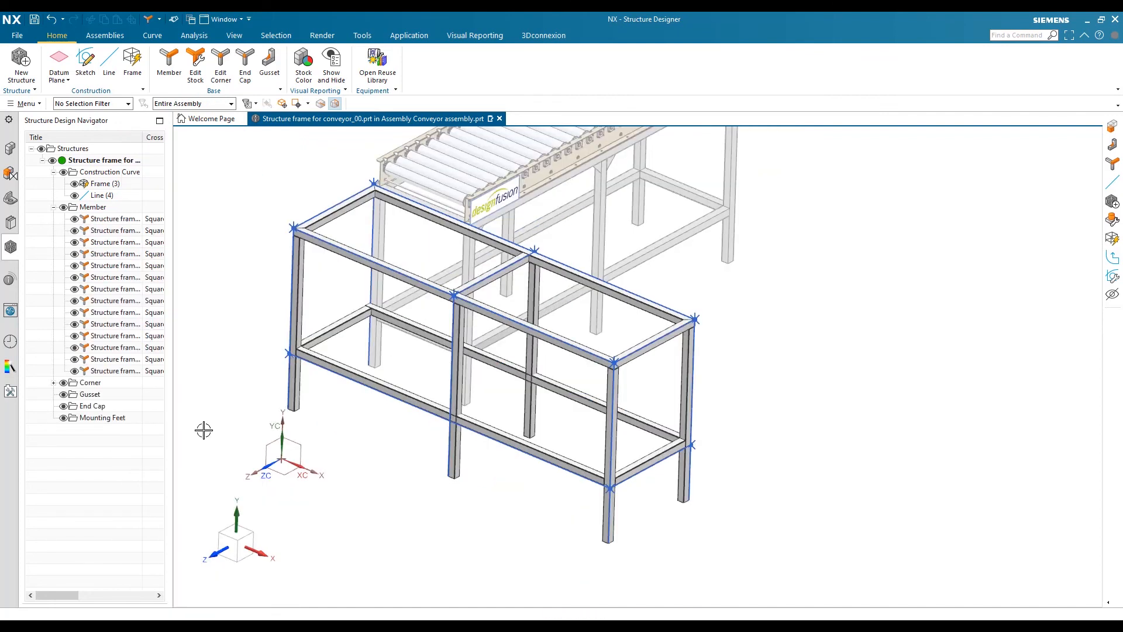
- Edit the middle top cross member, moving its section origin to the opposite upper corner so the tube lines up with the middle legs
{"action": "scroll", "coordinate": [450, 467], "scroll_direction": "down", "scroll_amount": 2}
{"action": "scroll", "coordinate": [451, 433], "scroll_direction": "up", "scroll_amount": 5}
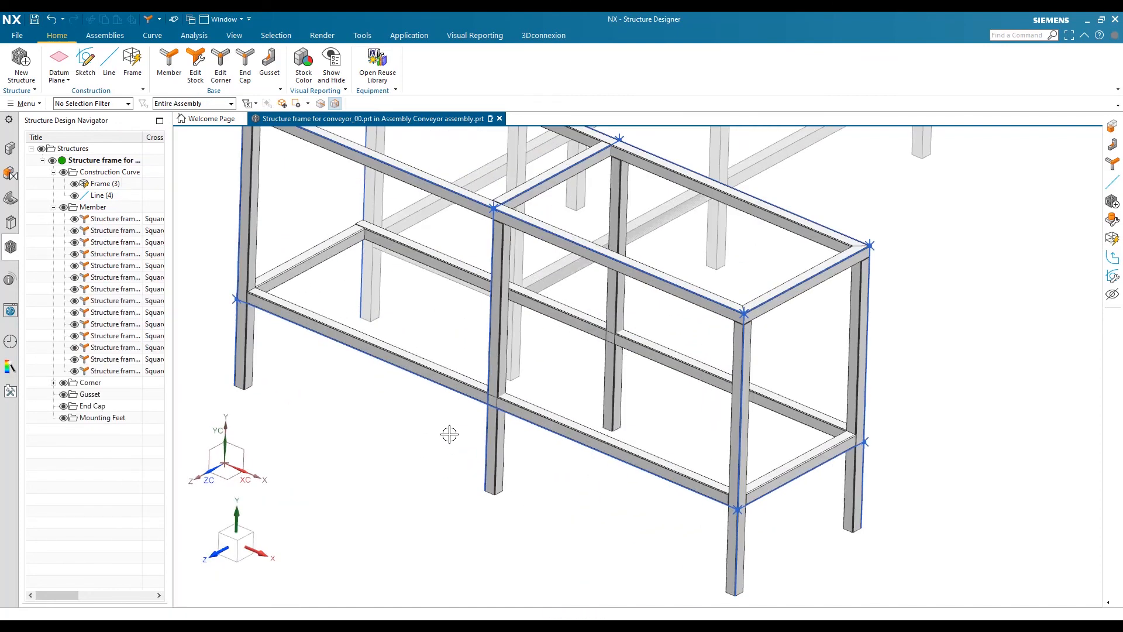
{"action": "scroll", "coordinate": [451, 434], "scroll_direction": "down", "scroll_amount": 3}
{"action": "scroll", "coordinate": [440, 313], "scroll_direction": "up", "scroll_amount": 5}
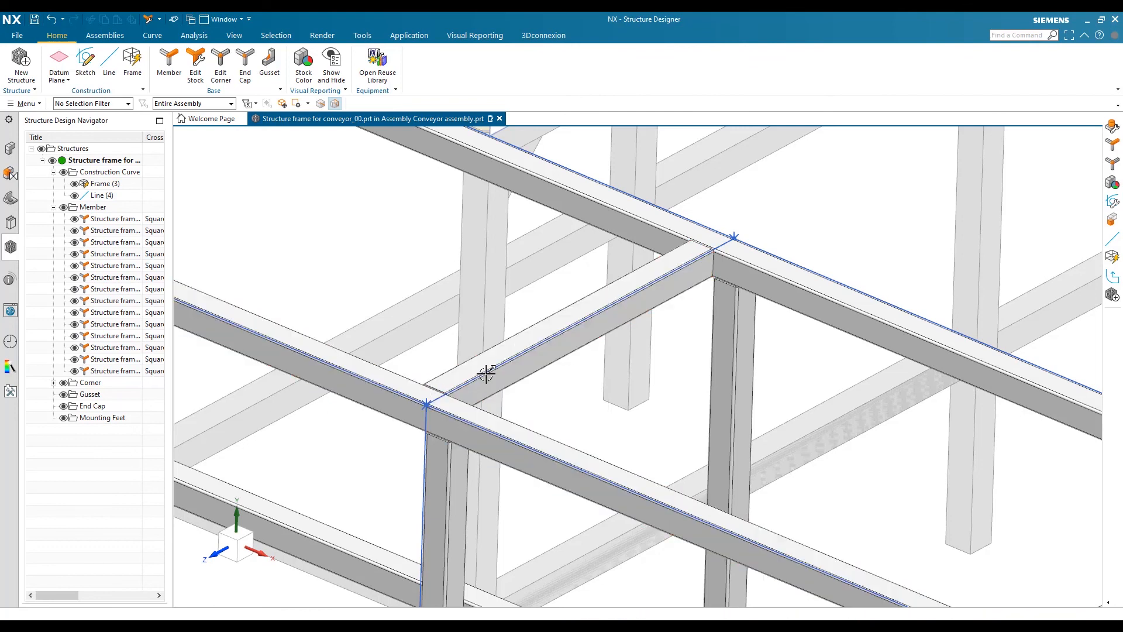
{"action": "left_click", "coordinate": [466, 373]}
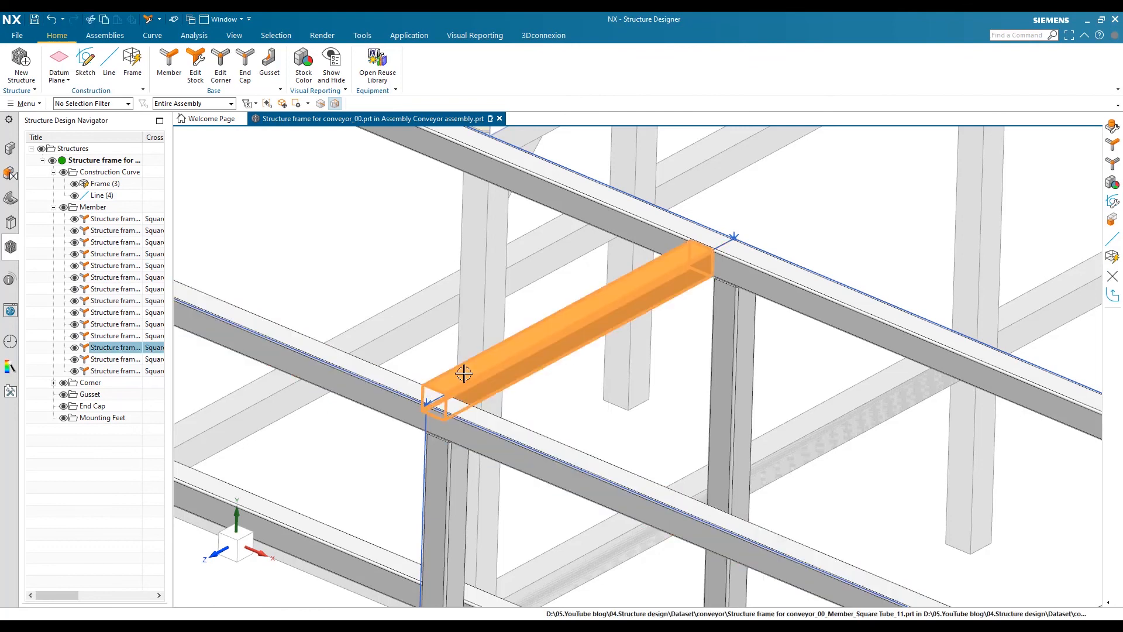
{"action": "right_click", "coordinate": [109, 350]}
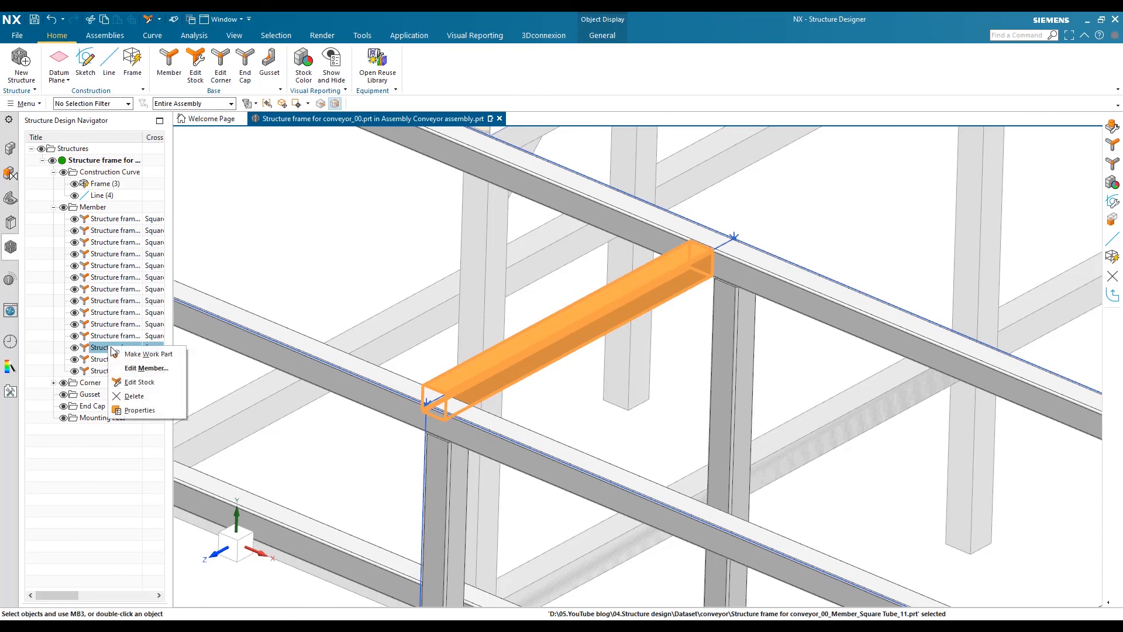
{"action": "left_click", "coordinate": [145, 369]}
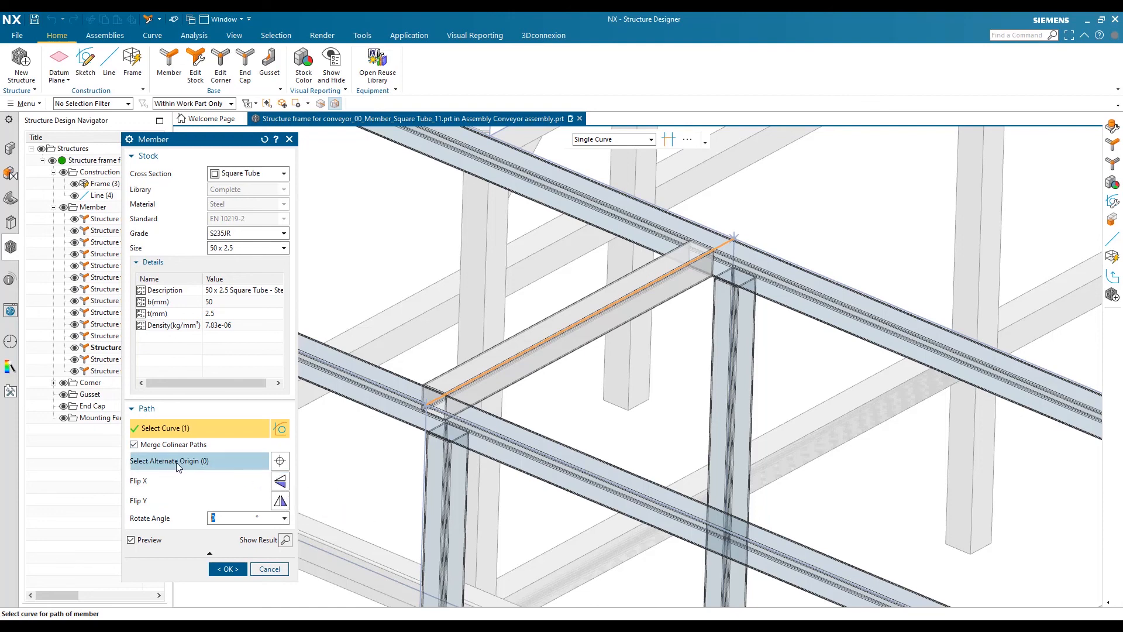
{"action": "left_click", "coordinate": [279, 462]}
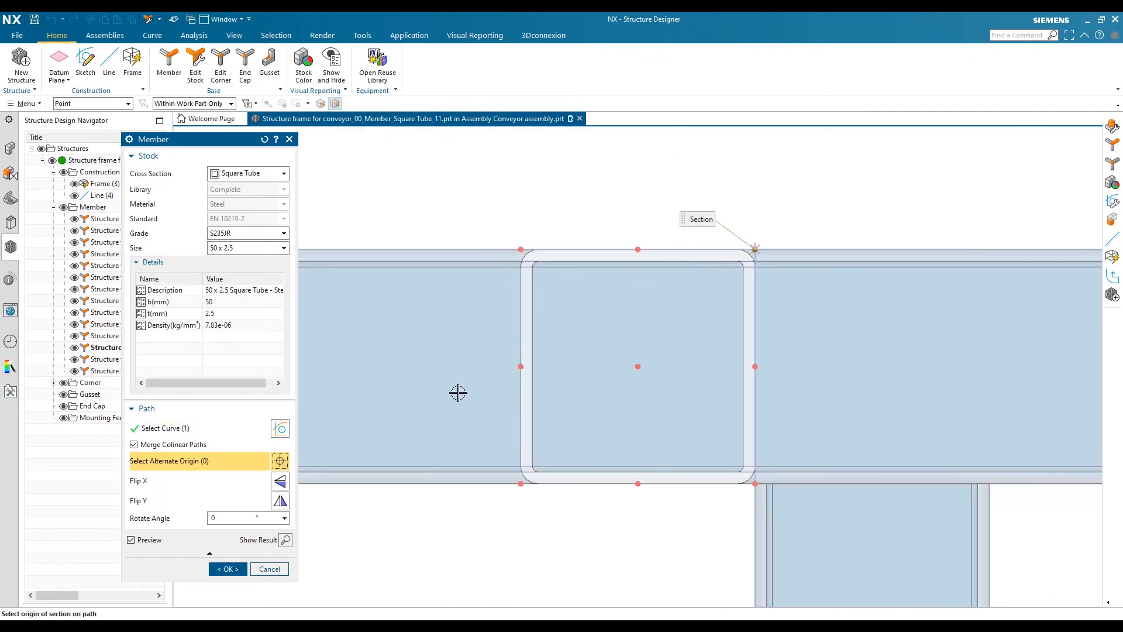
{"action": "scroll", "coordinate": [449, 345], "scroll_direction": "down", "scroll_amount": 3}
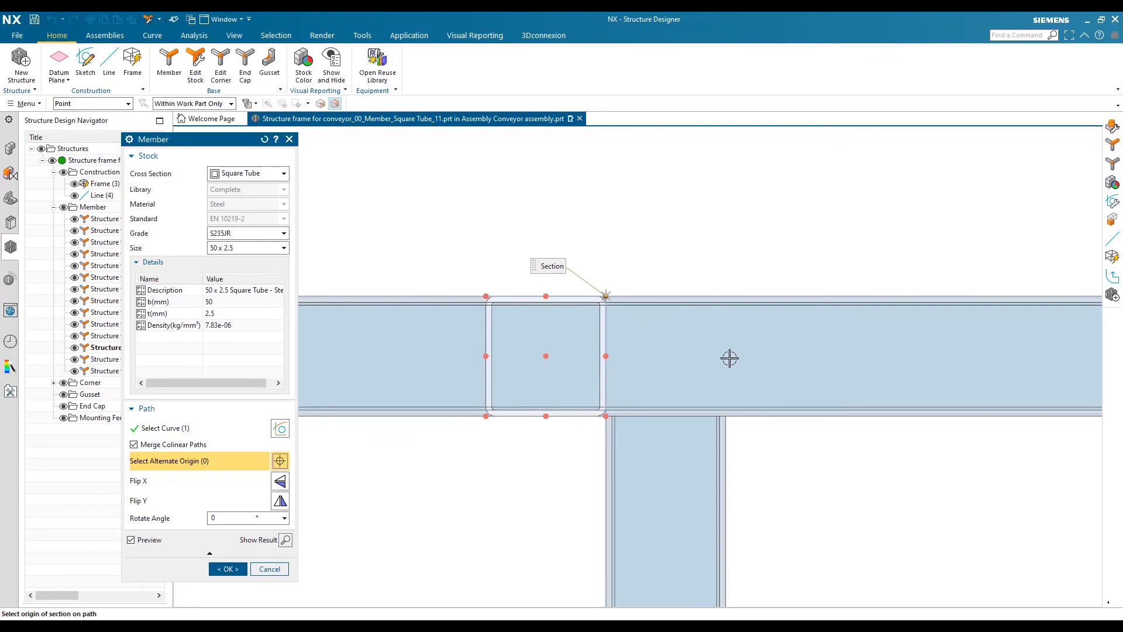
{"action": "left_click", "coordinate": [484, 296]}
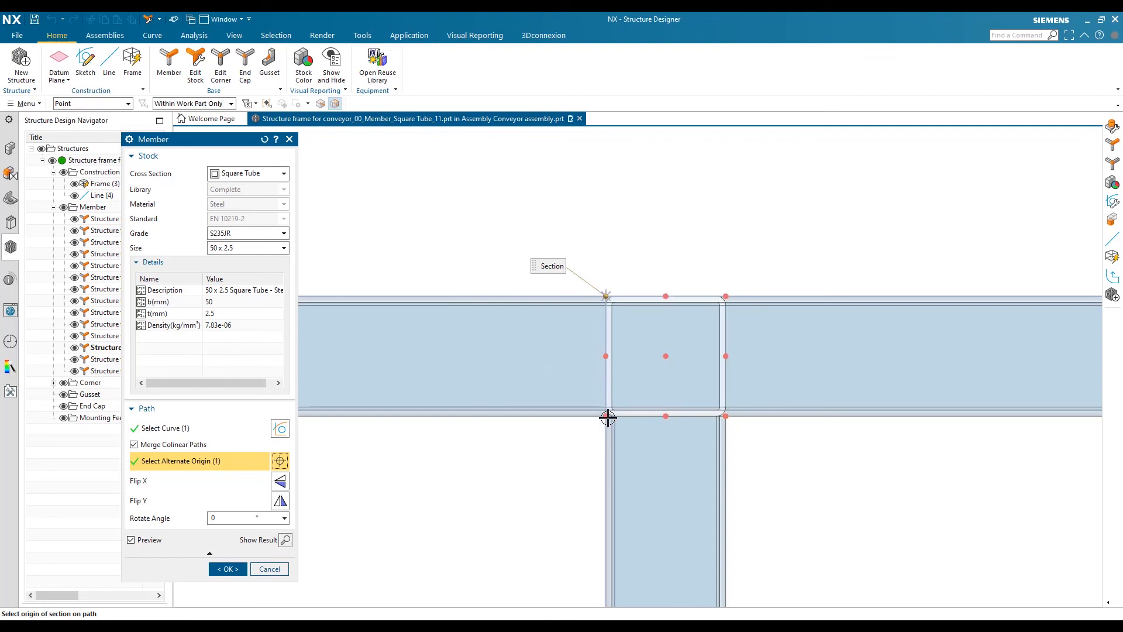
{"action": "scroll", "coordinate": [620, 377], "scroll_direction": "down", "scroll_amount": 3}
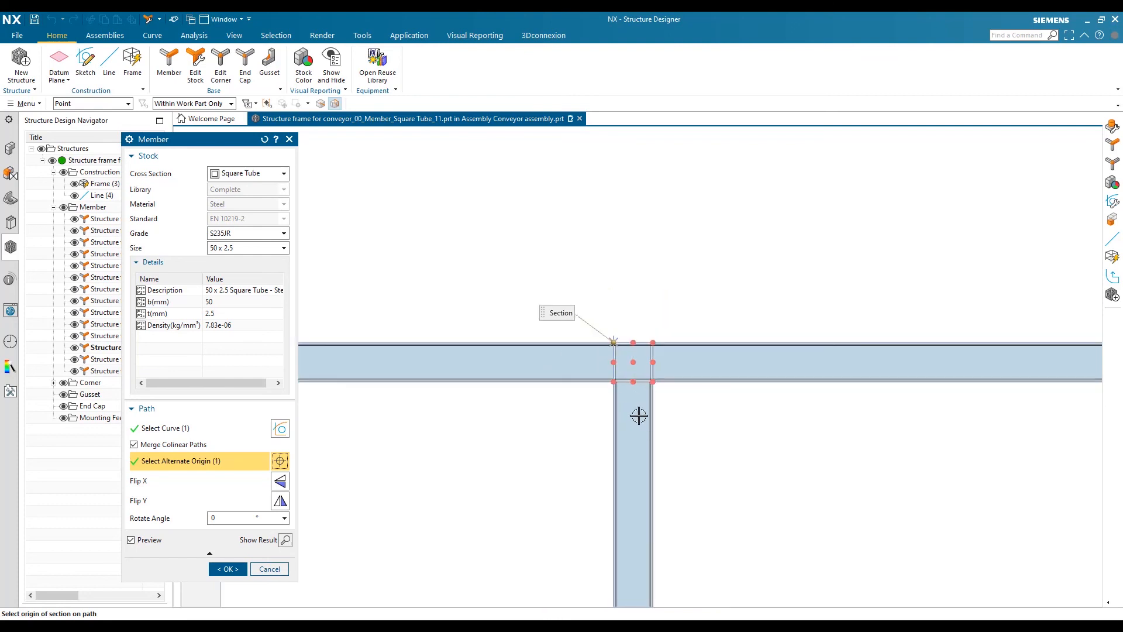
{"action": "left_click", "coordinate": [228, 568]}
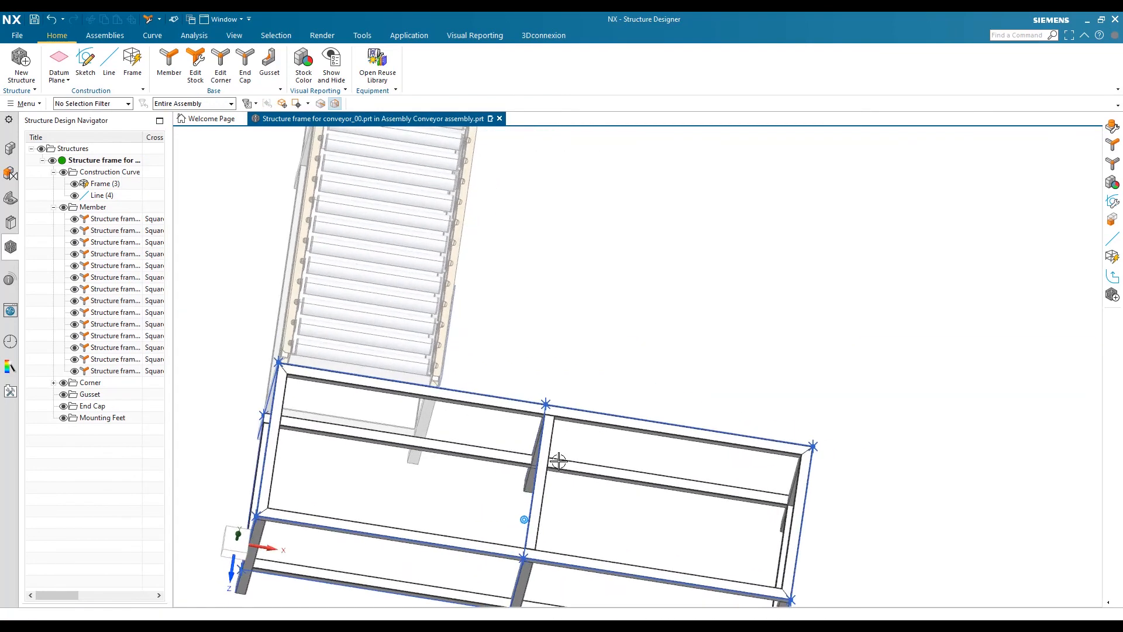
- Examine the repositioned cross member, the list of corners and the joint where the top tubes meet the outer leg
{"action": "middle_click_drag", "start_coordinate": [560, 459], "coordinate": [571, 339]}
{"action": "scroll", "coordinate": [514, 494], "scroll_direction": "up", "scroll_amount": 3}
{"action": "scroll", "coordinate": [545, 458], "scroll_direction": "up", "scroll_amount": 3}
{"action": "scroll", "coordinate": [562, 443], "scroll_direction": "down", "scroll_amount": 3}
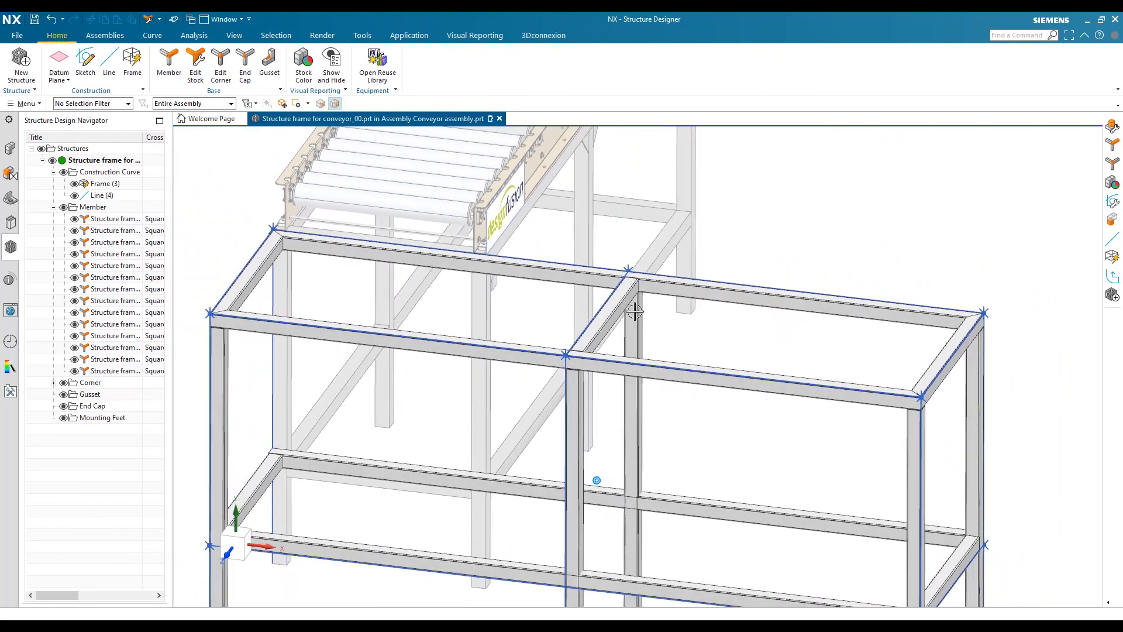
{"action": "mouse_move", "coordinate": [570, 440]}
{"action": "middle_mouse_down"}
{"action": "mouse_move", "coordinate": [512, 467]}
{"action": "mouse_move", "coordinate": [386, 431]}
{"action": "middle_mouse_up"}
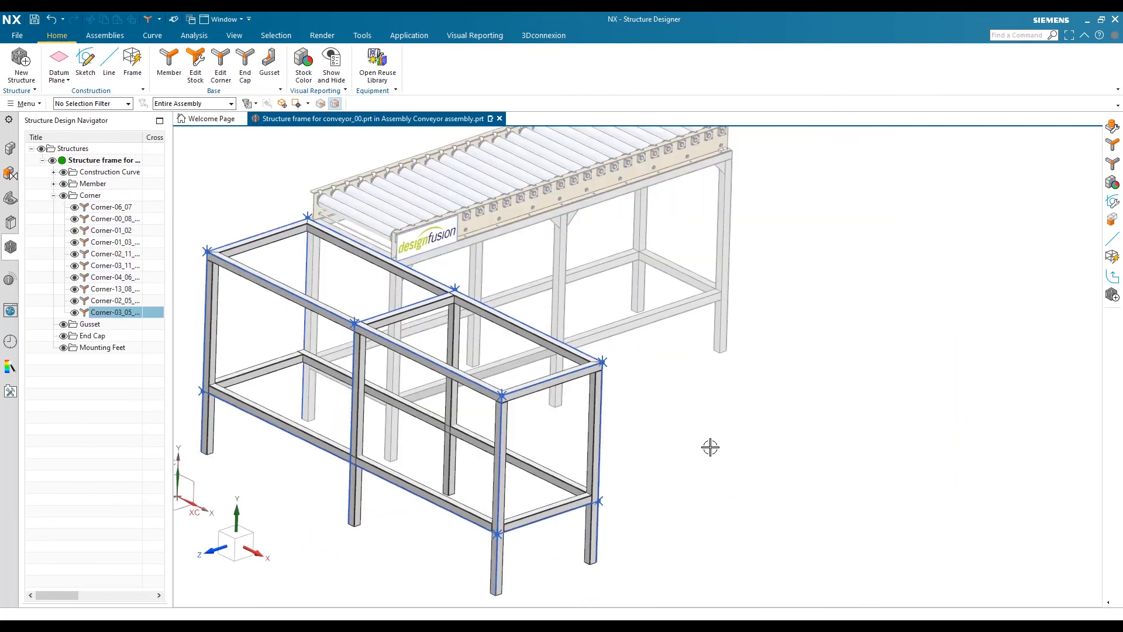
{"action": "scroll", "coordinate": [710, 447], "scroll_direction": "up", "scroll_amount": 2}
{"action": "scroll", "coordinate": [784, 435], "scroll_direction": "down", "scroll_amount": 1}
{"action": "scroll", "coordinate": [459, 378], "scroll_direction": "up", "scroll_amount": 4}
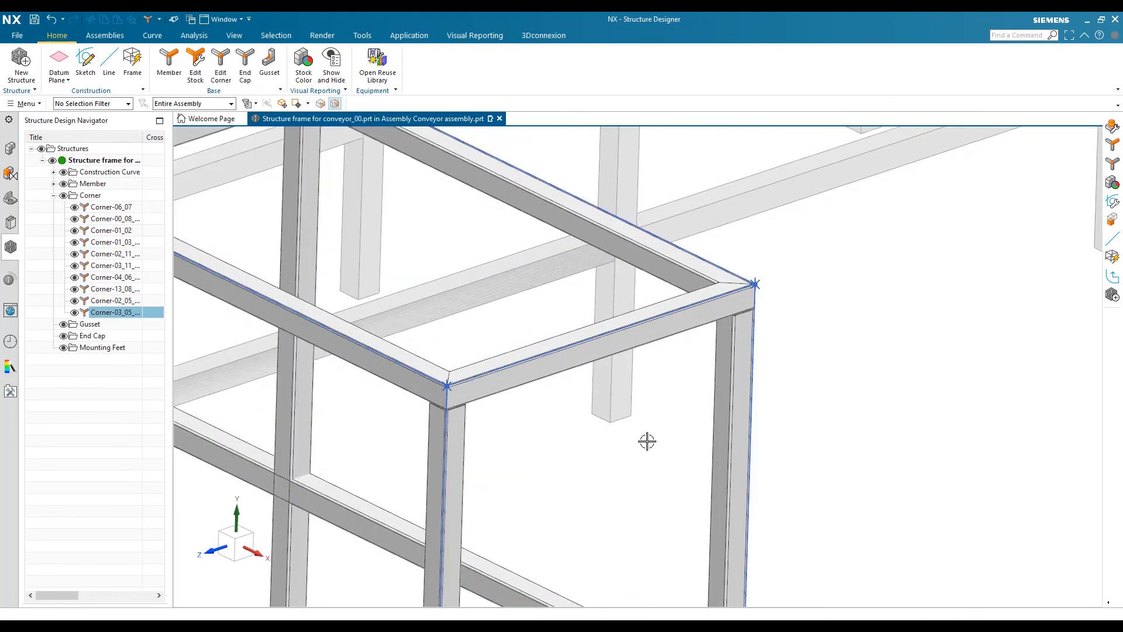
{"action": "scroll", "coordinate": [639, 438], "scroll_direction": "down", "scroll_amount": 3}
{"action": "scroll", "coordinate": [490, 404], "scroll_direction": "up", "scroll_amount": 3}
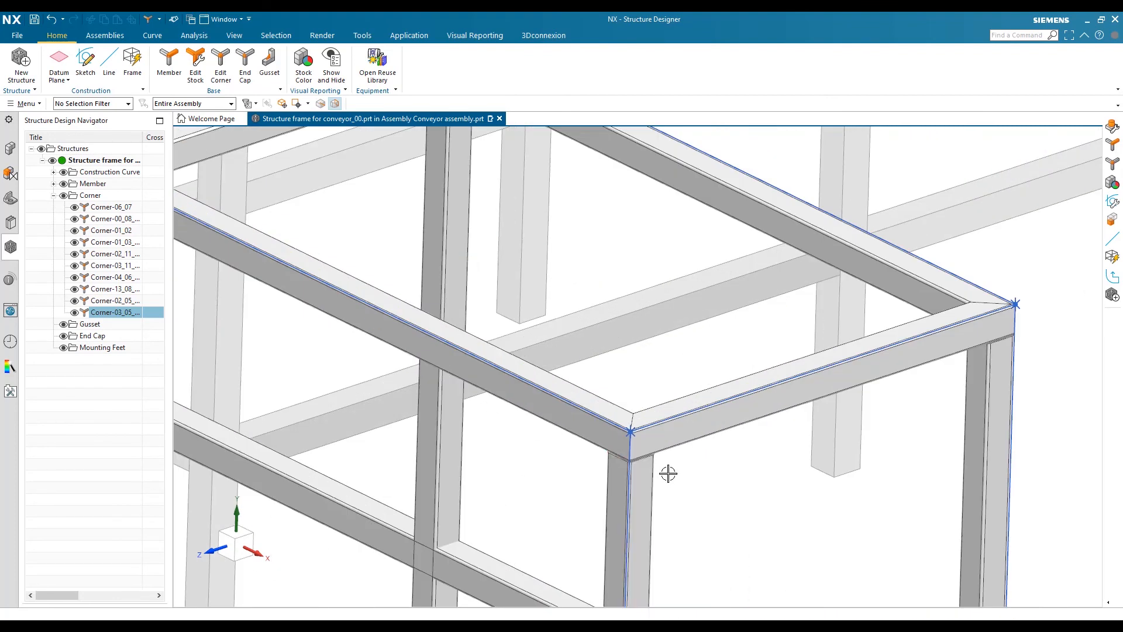
{"action": "scroll", "coordinate": [668, 474], "scroll_direction": "up", "scroll_amount": 1}
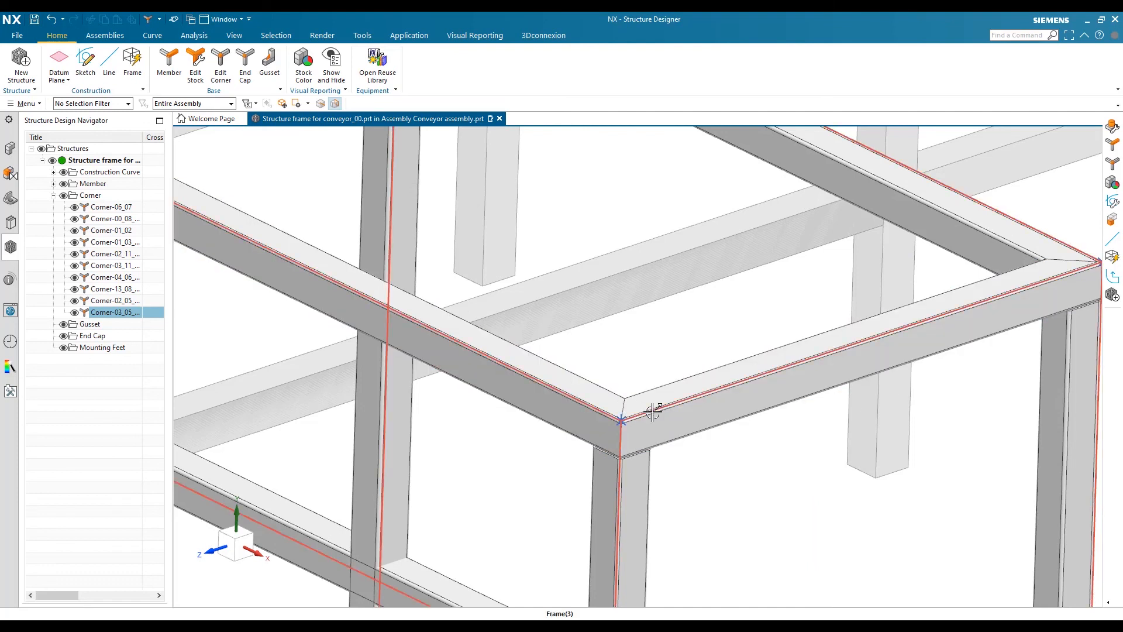
{"action": "scroll", "coordinate": [630, 423], "scroll_direction": "down", "scroll_amount": 2}
{"action": "scroll", "coordinate": [630, 423], "scroll_direction": "down", "scroll_amount": 1}
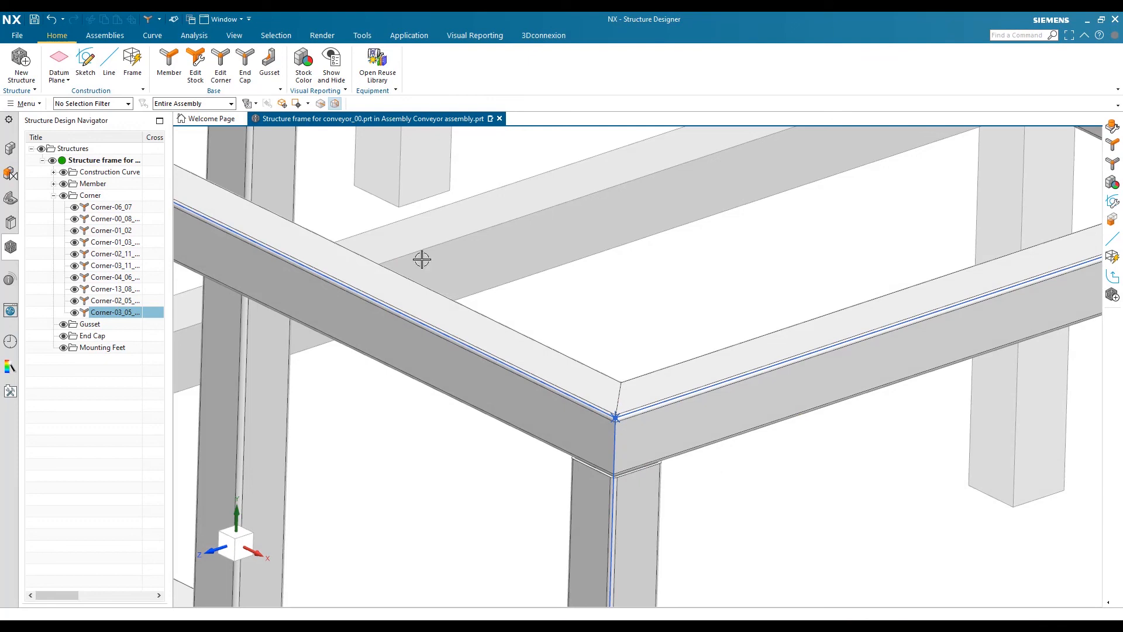
- Start editing the top corner where the long and short rails meet the outer leg, and widen the corner definition to show the corner types
{"action": "left_click", "coordinate": [225, 80]}
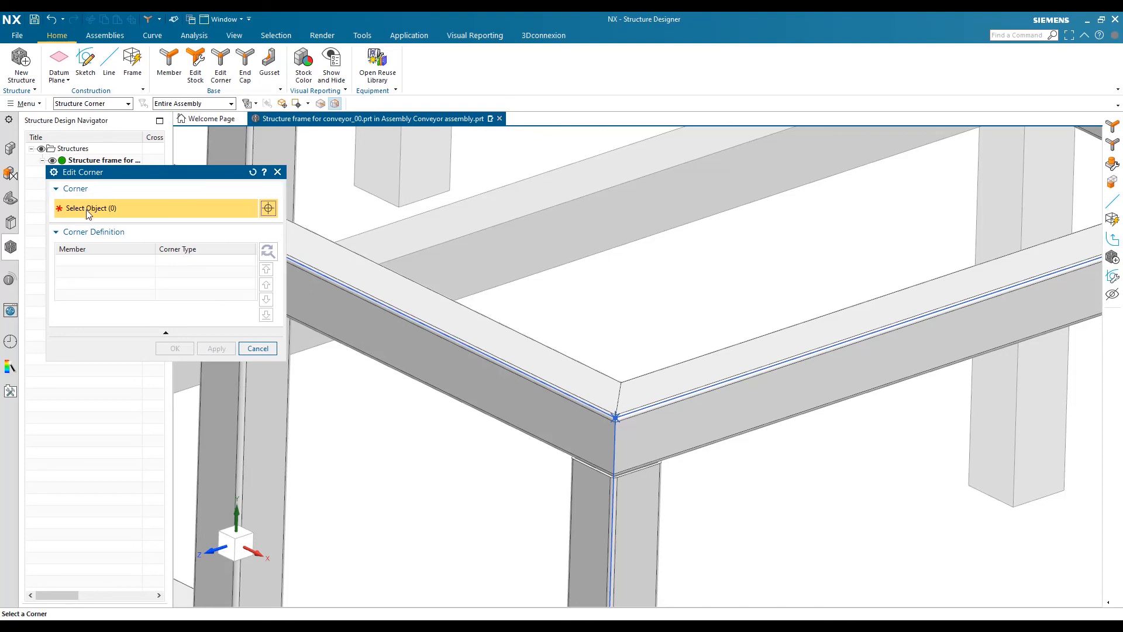
{"action": "left_click", "coordinate": [615, 418]}
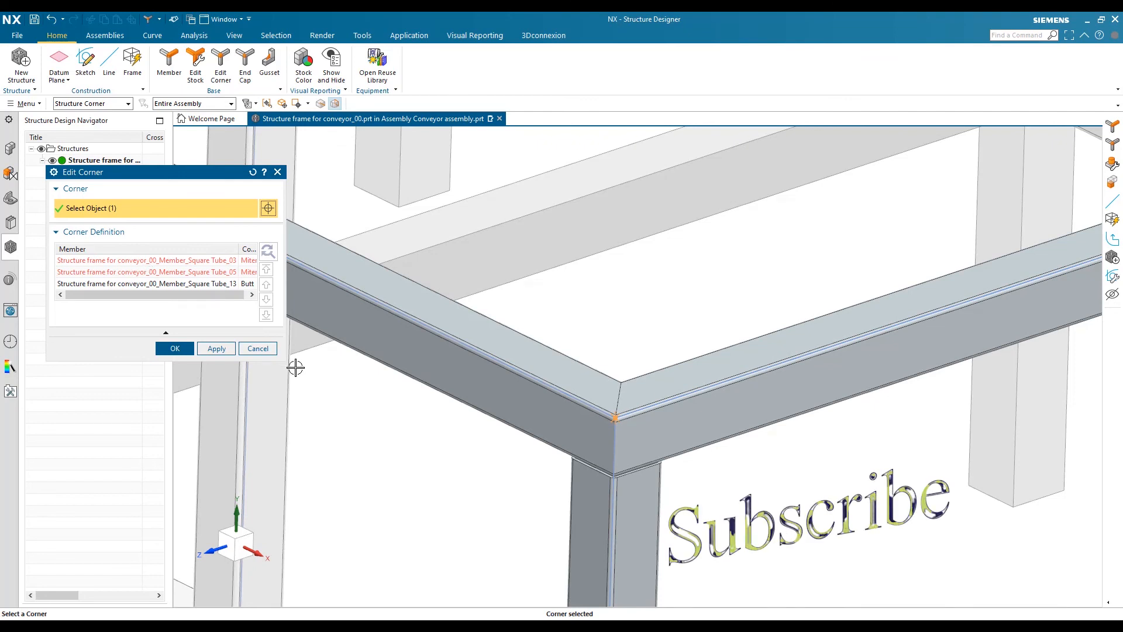
{"action": "left_click_drag", "start_coordinate": [286, 361], "coordinate": [349, 388]}
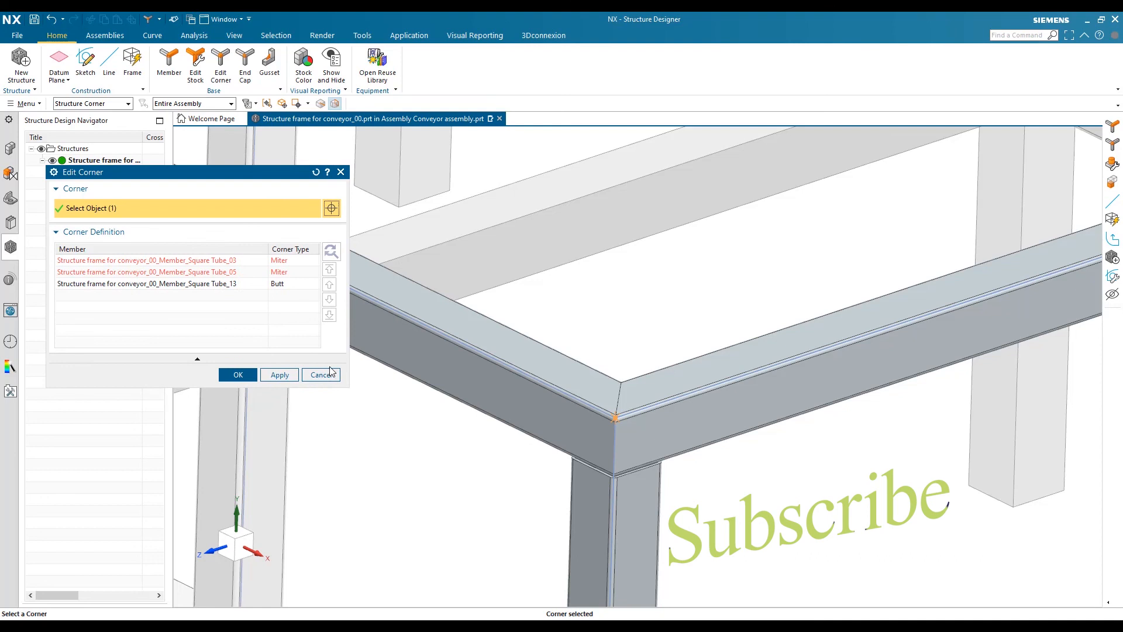
- Highlight the corner's three members one by one to identify which tube each entry refers to
{"action": "left_click", "coordinate": [207, 263]}
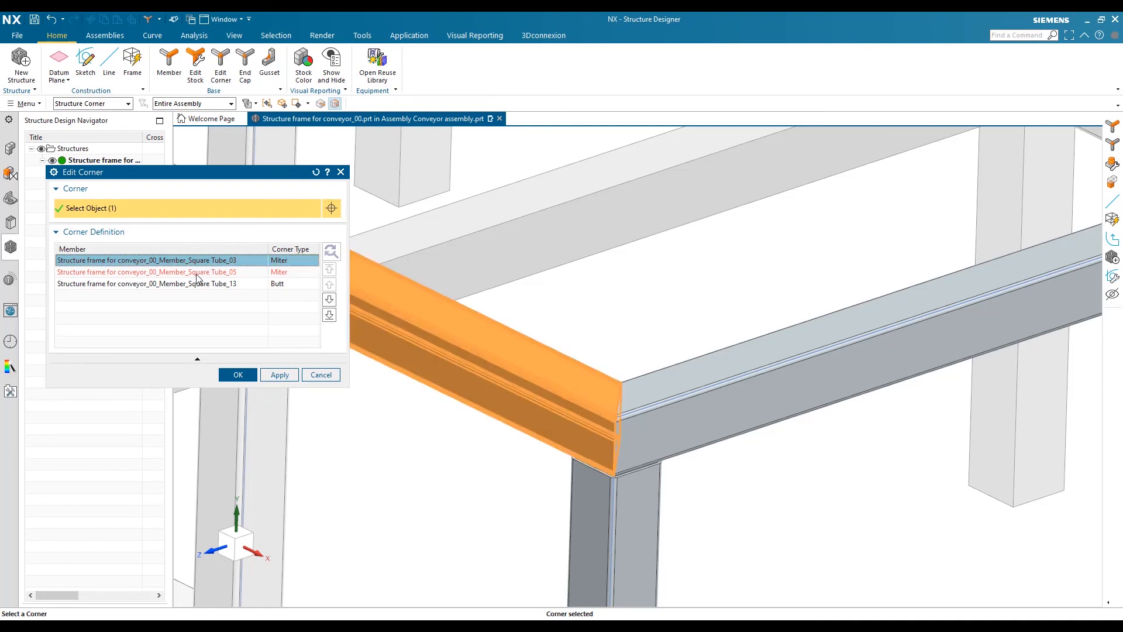
{"action": "left_click", "coordinate": [198, 273]}
{"action": "left_click", "coordinate": [197, 284]}
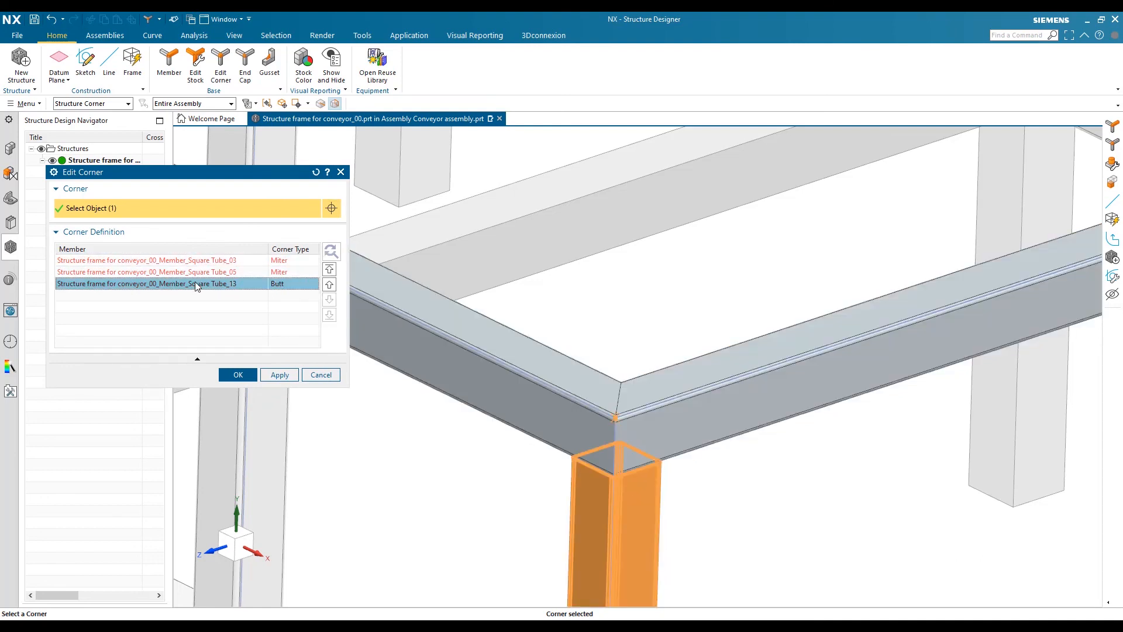
{"action": "left_click", "coordinate": [190, 261]}
{"action": "left_click", "coordinate": [194, 272]}
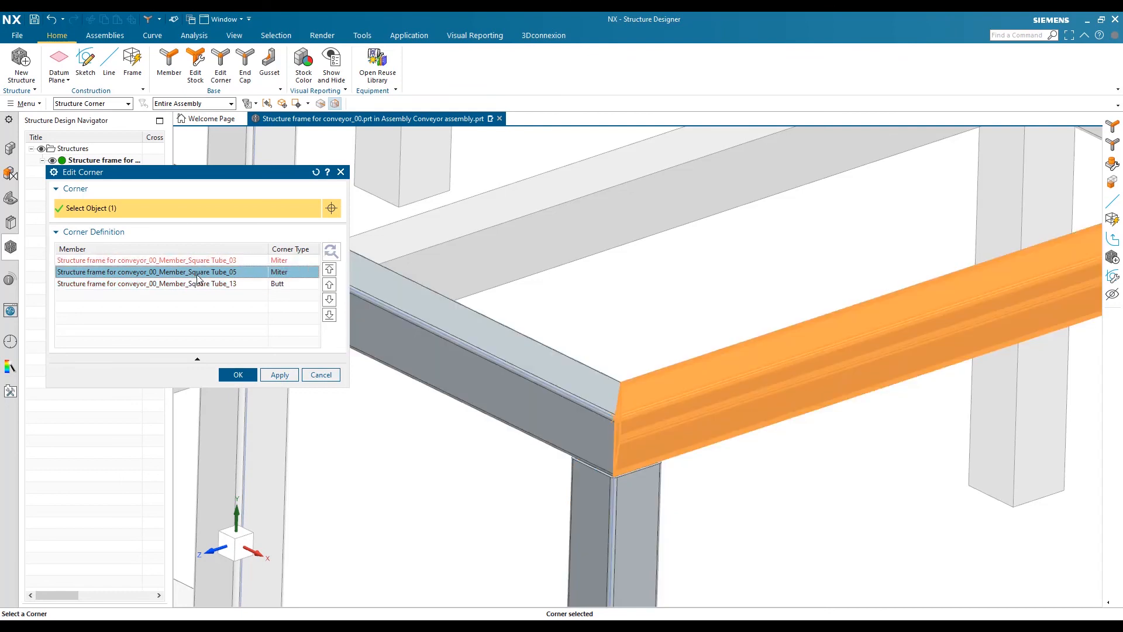
{"action": "left_click", "coordinate": [201, 285]}
{"action": "left_click", "coordinate": [203, 263]}
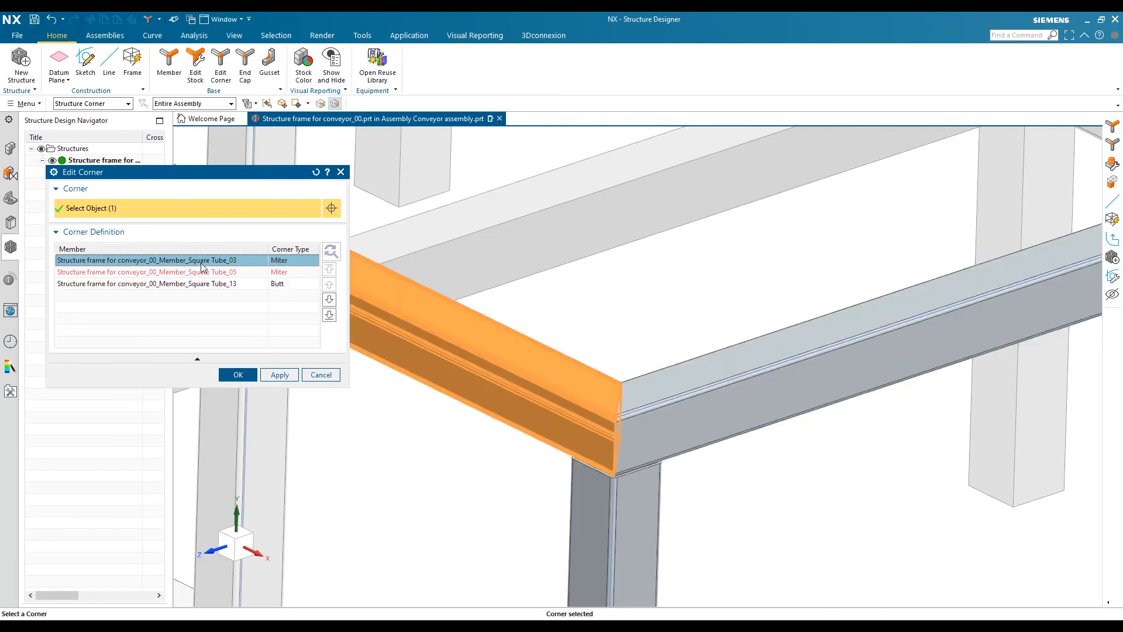
- Try corner type None for the long top rail, Square Tube_03, and set it to Smart Extend
{"action": "left_click", "coordinate": [314, 261]}
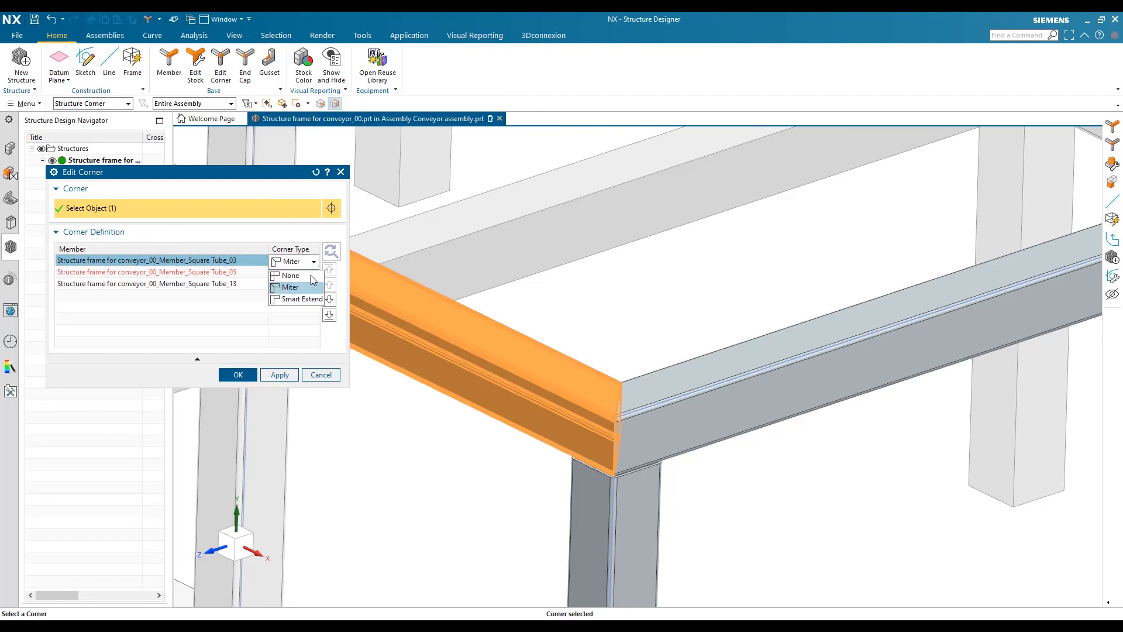
{"action": "left_click", "coordinate": [291, 275]}
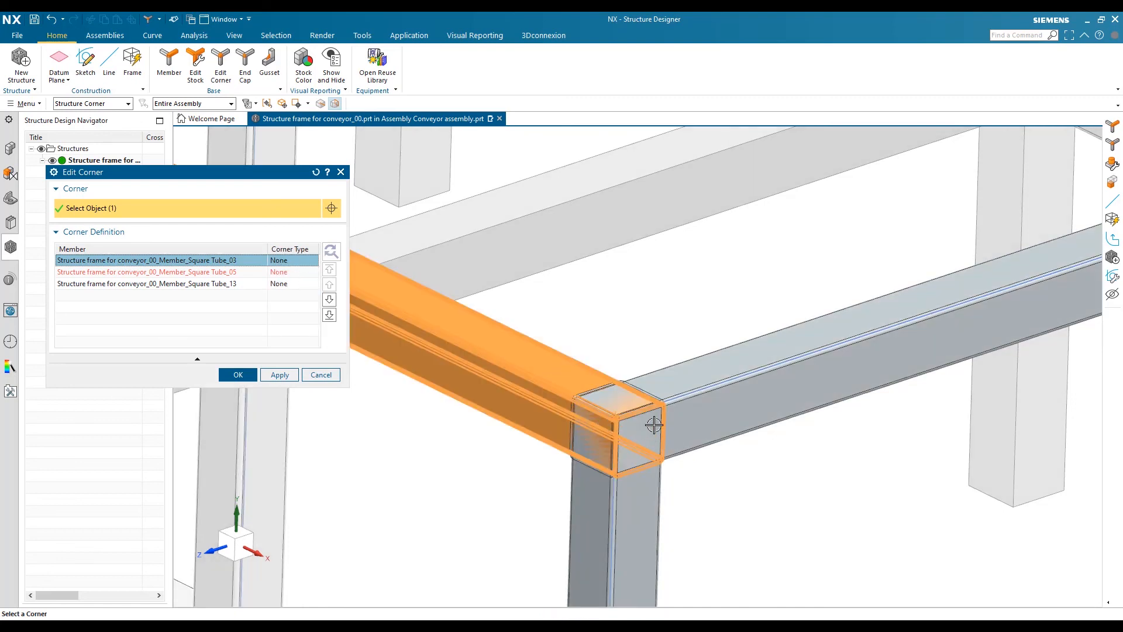
{"action": "left_click", "coordinate": [308, 265]}
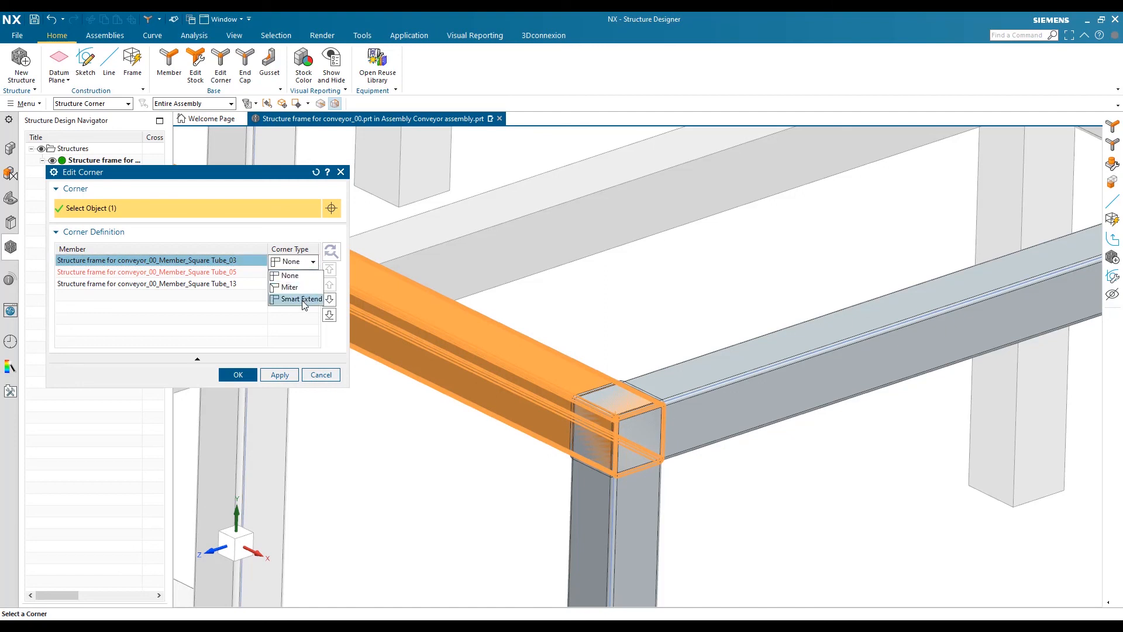
{"action": "left_click", "coordinate": [302, 300]}
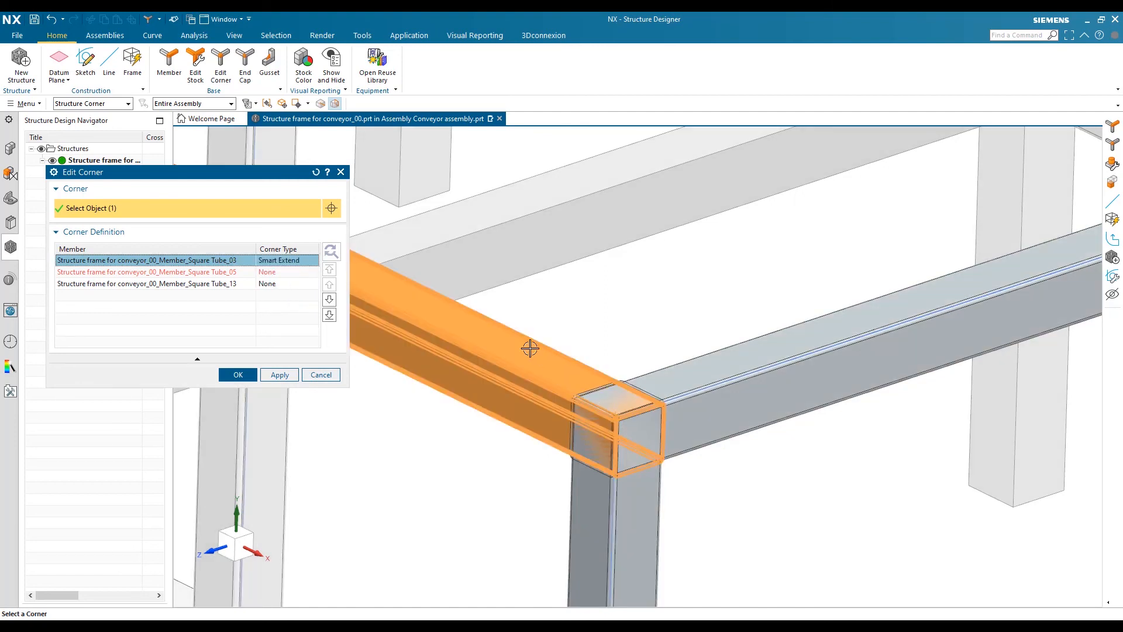
- Set the corner type of the leg, Square Tube_13, and the short top rail, Square Tube_05, to Butt
{"action": "left_click", "coordinate": [201, 273]}
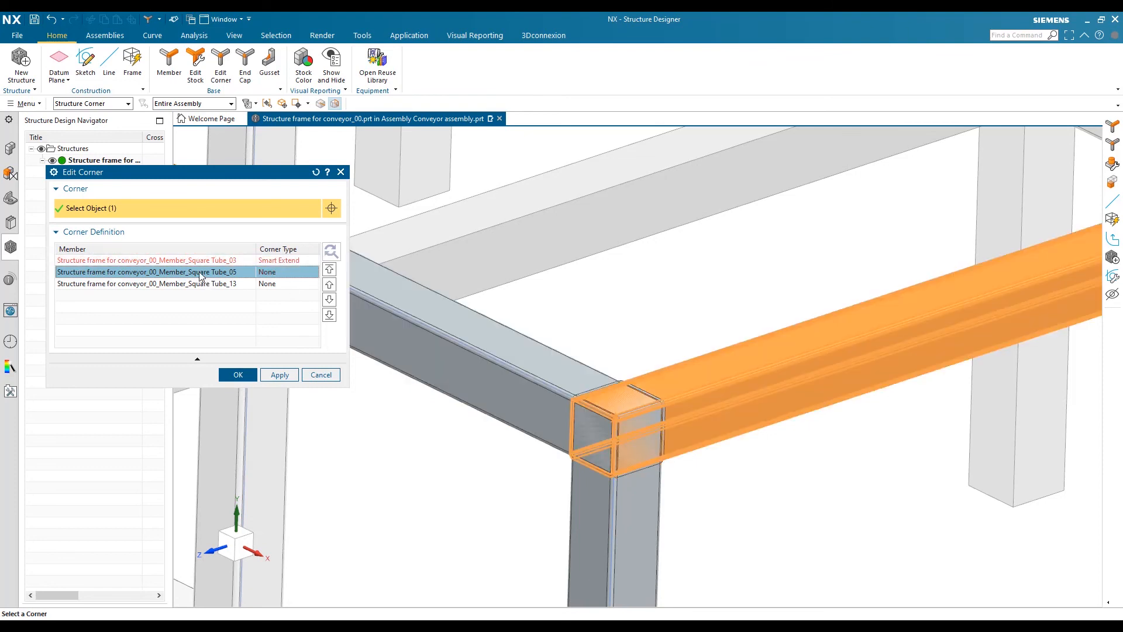
{"action": "left_click", "coordinate": [295, 284]}
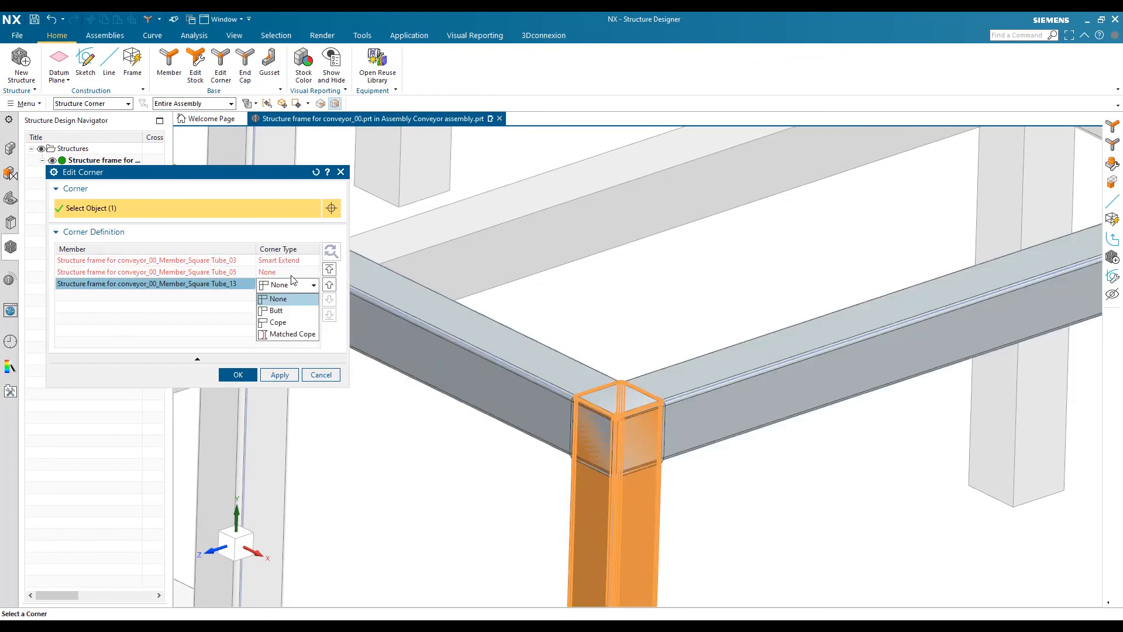
{"action": "left_click", "coordinate": [278, 311]}
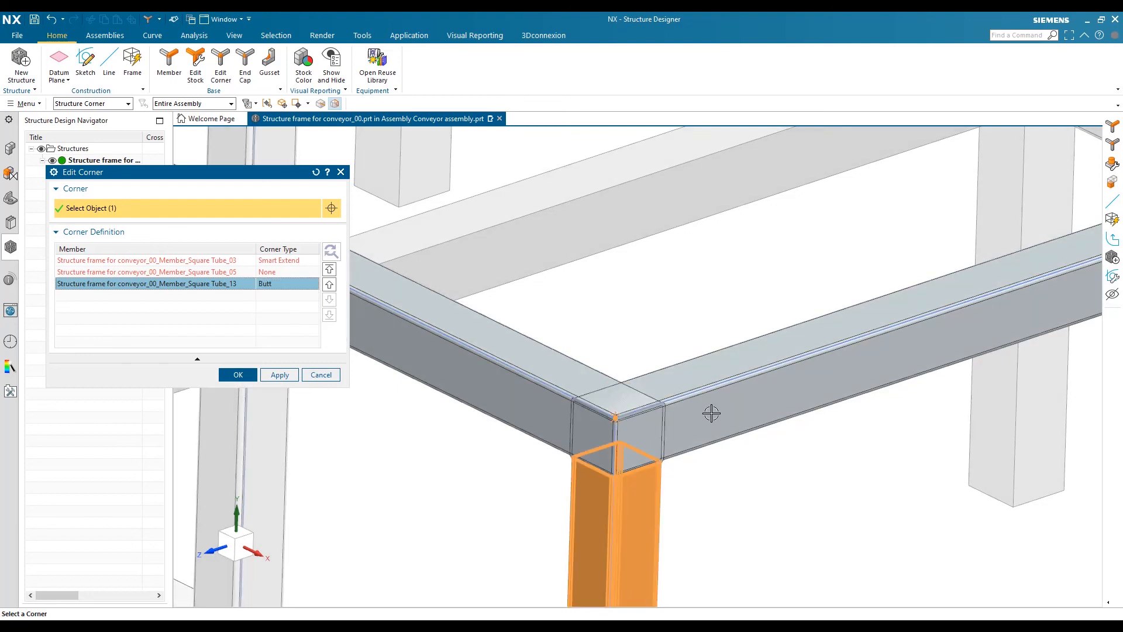
{"action": "left_click", "coordinate": [273, 273]}
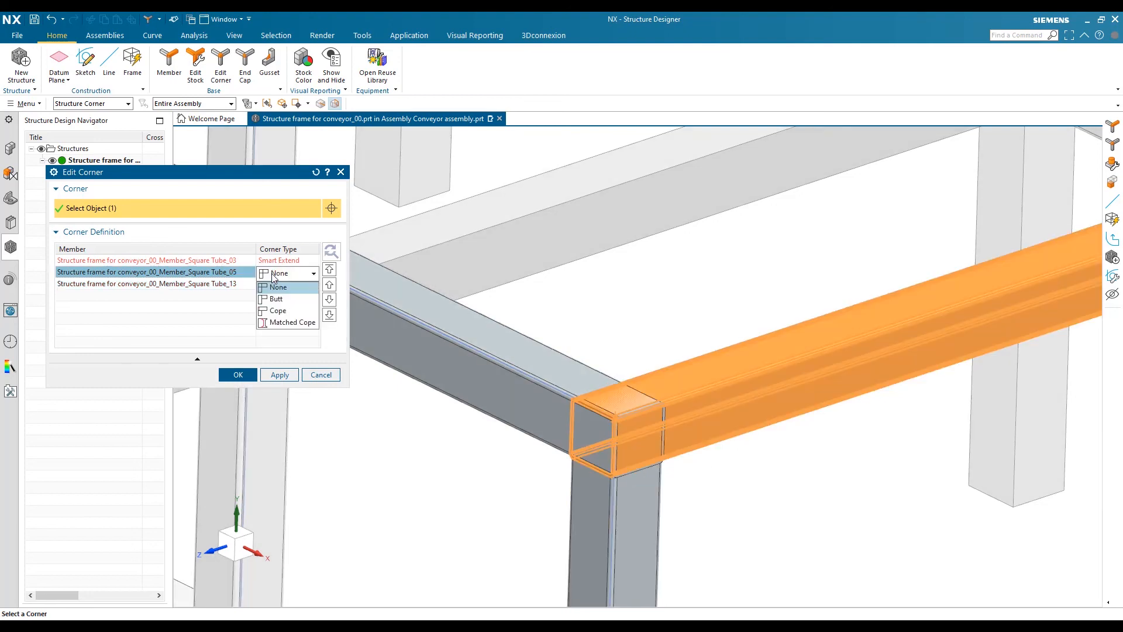
{"action": "left_click", "coordinate": [286, 298]}
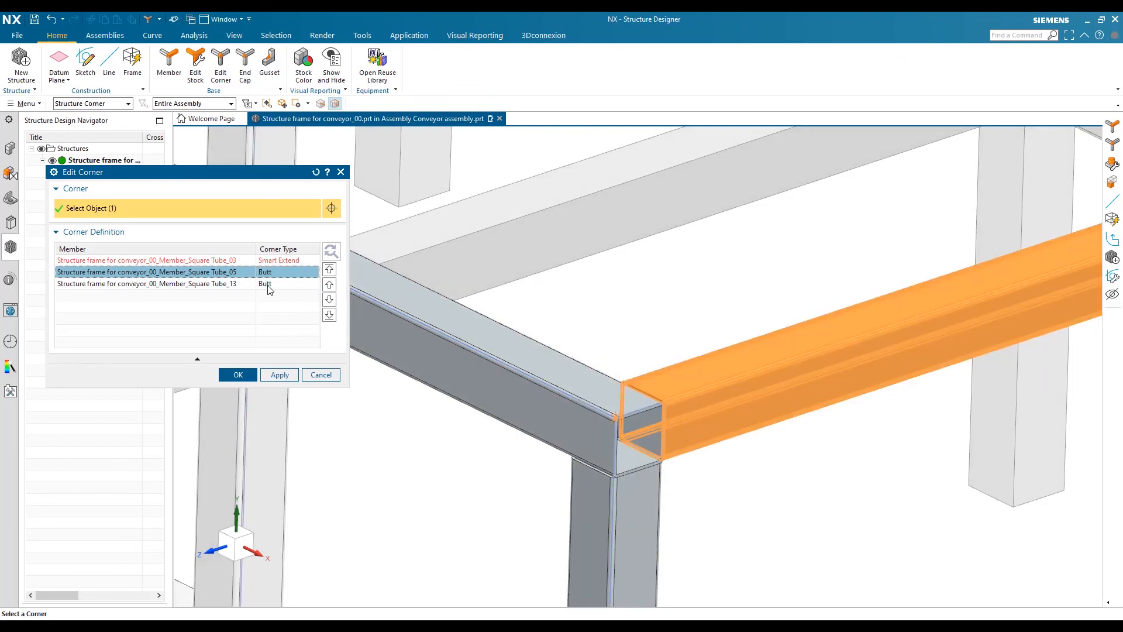
- Highlight the leg's corner entry, accept the corner edit, and inspect the long top rail's open tube end
{"action": "left_click", "coordinate": [216, 286]}
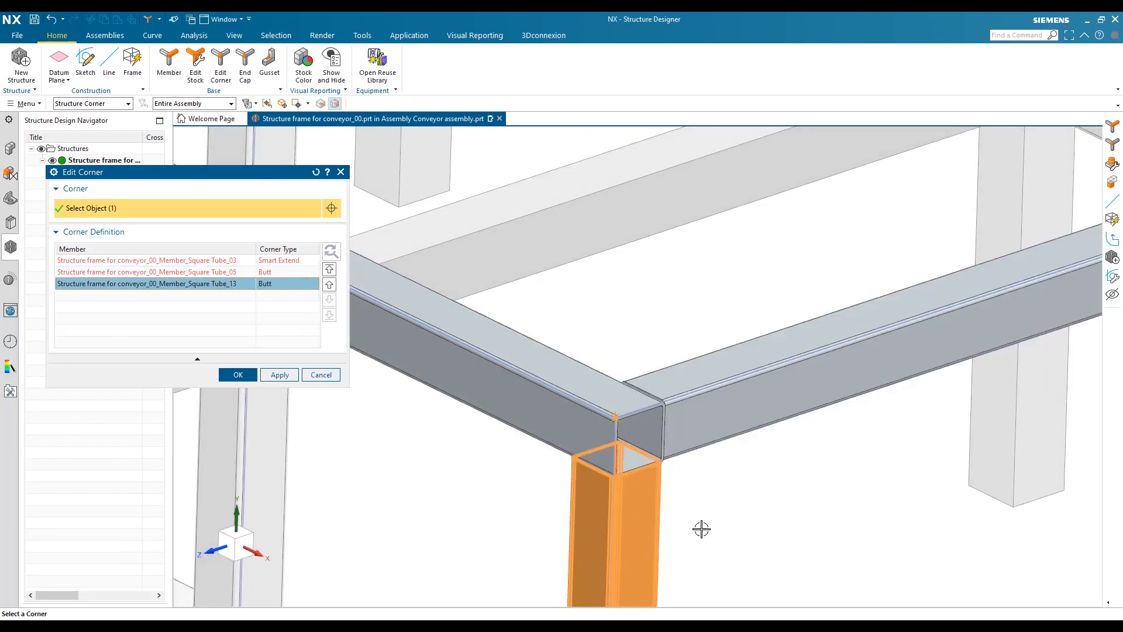
{"action": "left_click", "coordinate": [238, 374]}
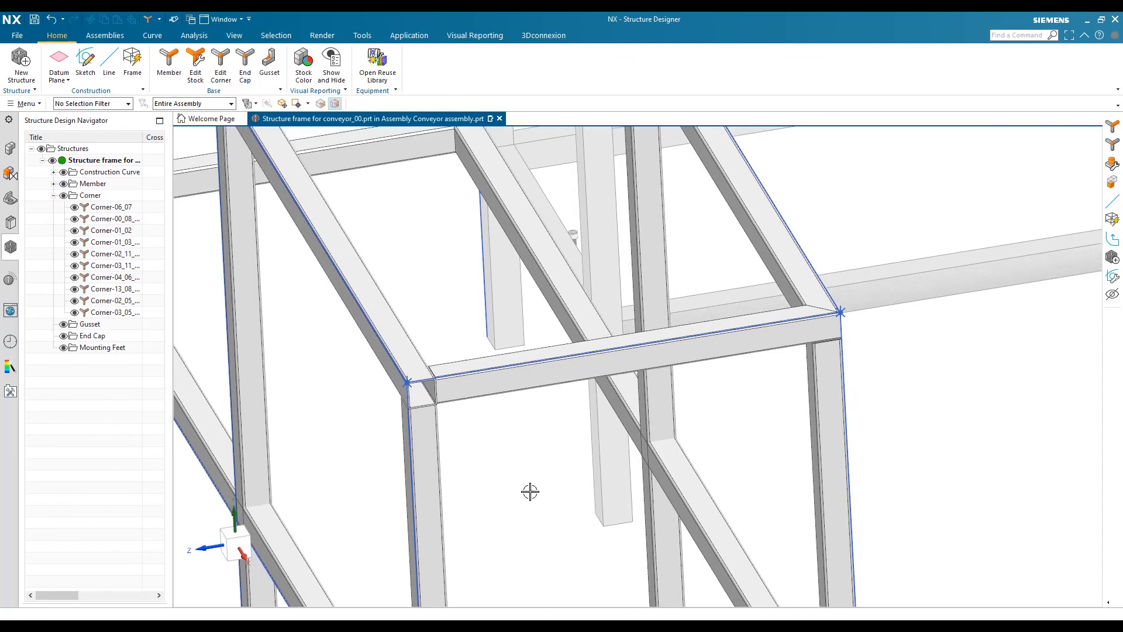
{"action": "scroll", "coordinate": [530, 491], "scroll_direction": "down", "scroll_amount": 8}
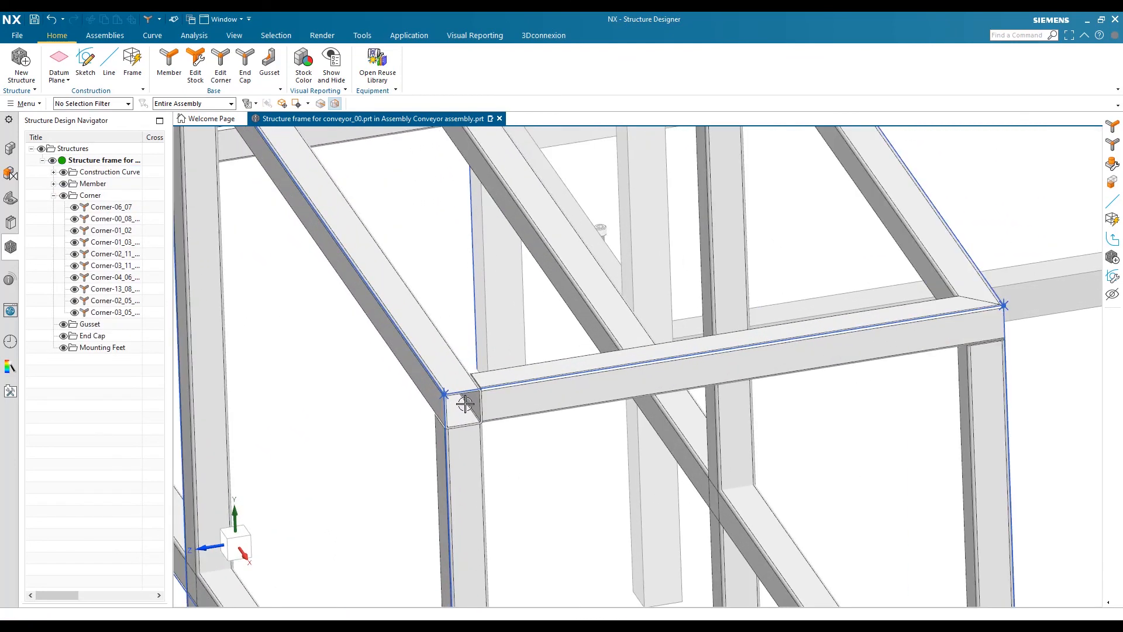
{"action": "scroll", "coordinate": [639, 450], "scroll_direction": "up", "scroll_amount": 10}
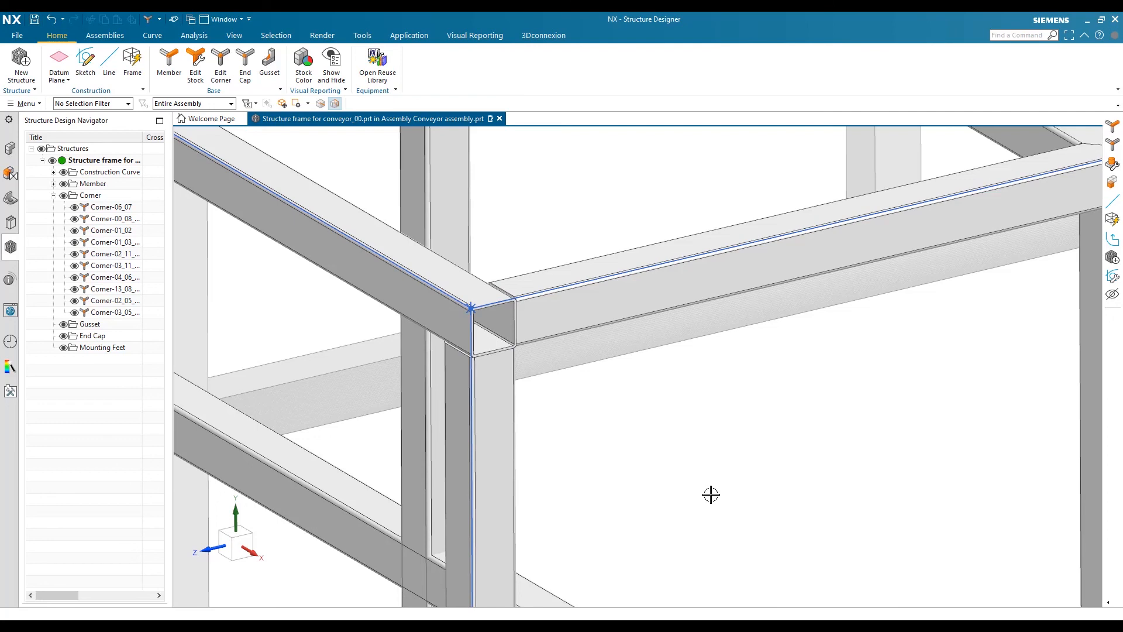
{"action": "scroll", "coordinate": [710, 496], "scroll_direction": "down", "scroll_amount": 3}
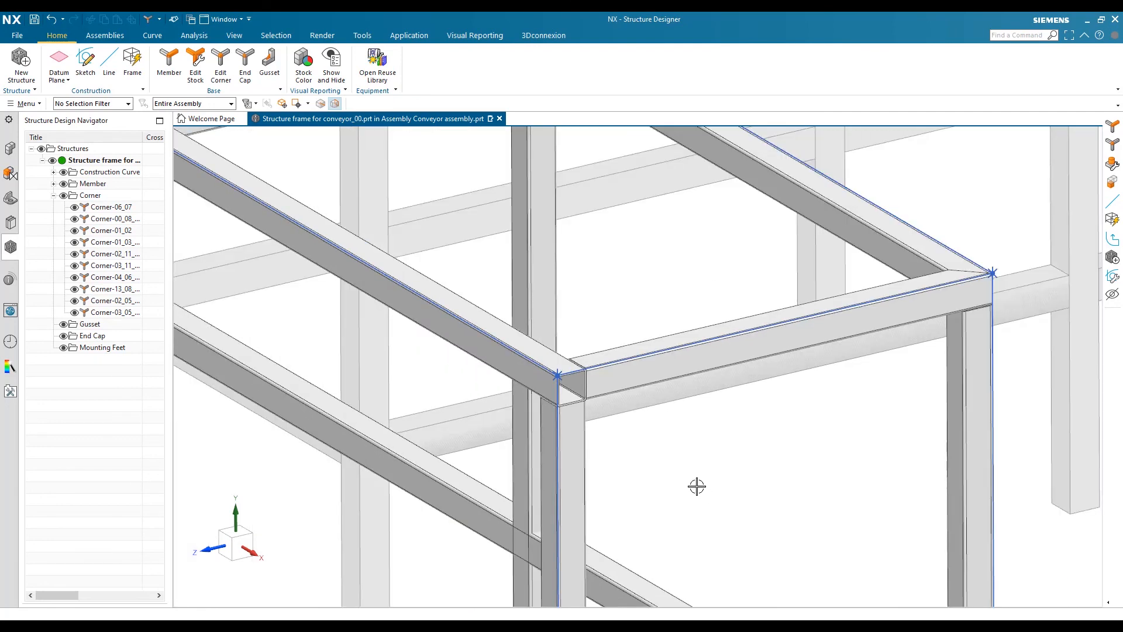
- Start an end cap on the open end face of the long top rail, Square Tube_03
{"action": "left_click", "coordinate": [245, 64]}
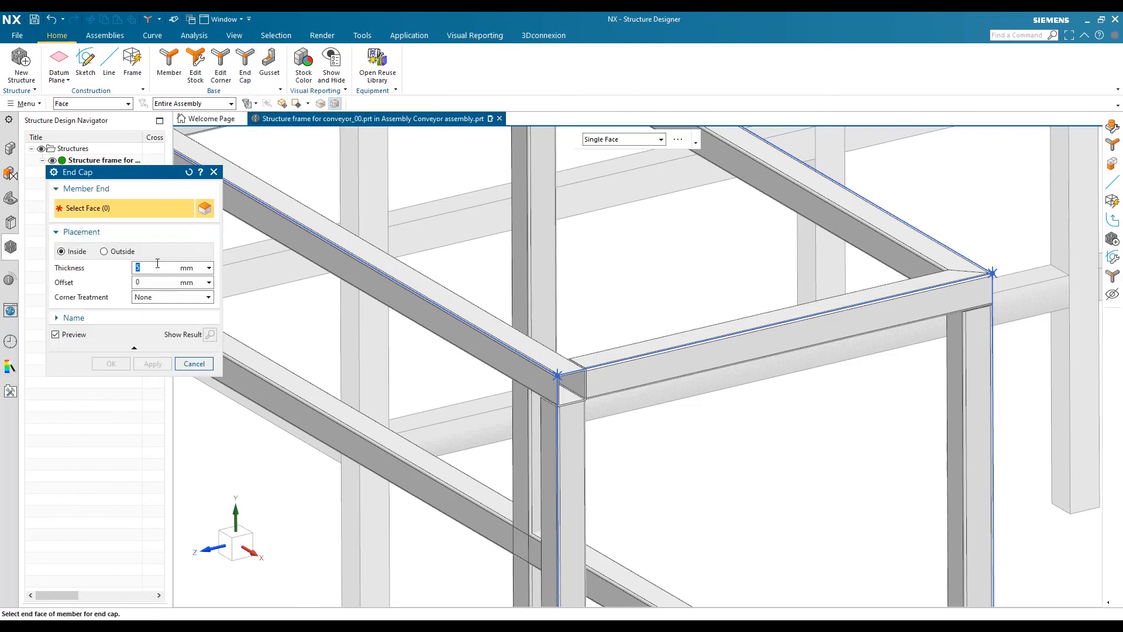
{"action": "left_click_drag", "start_coordinate": [122, 175], "coordinate": [186, 254]}
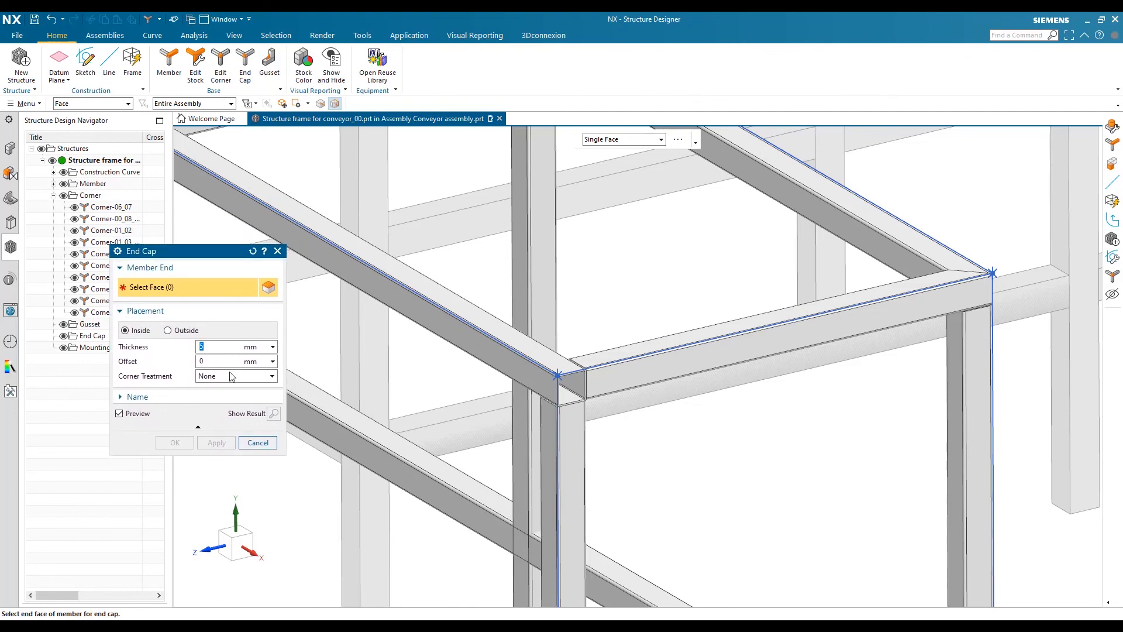
{"action": "scroll", "coordinate": [567, 398], "scroll_direction": "up", "scroll_amount": 6}
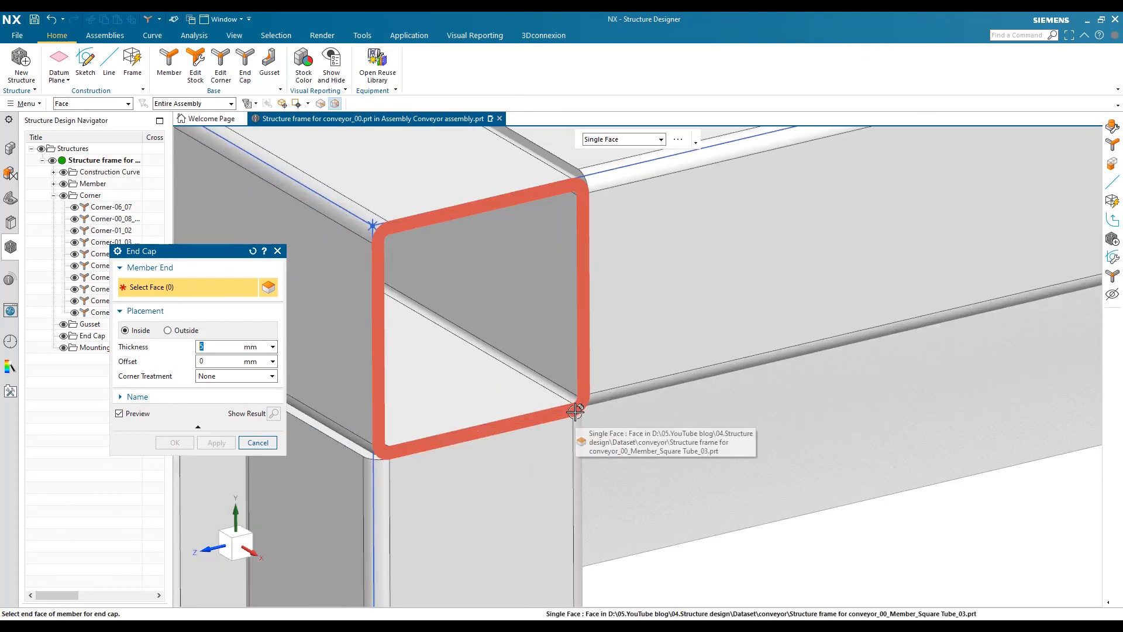
{"action": "left_click", "coordinate": [575, 410]}
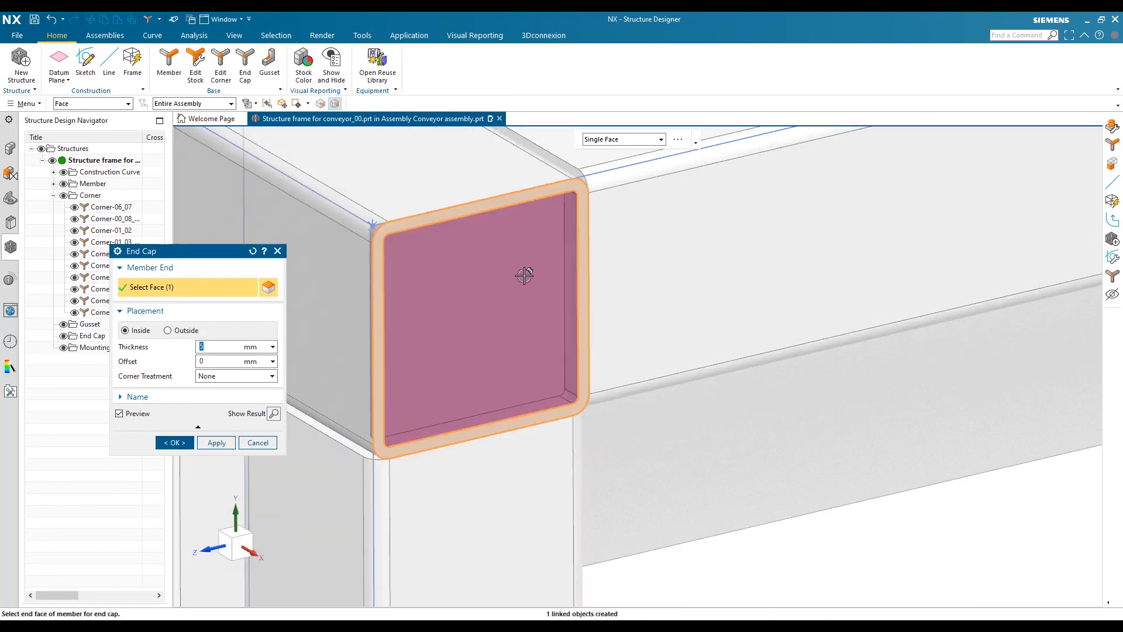
{"action": "scroll", "coordinate": [525, 275], "scroll_direction": "down", "scroll_amount": 3}
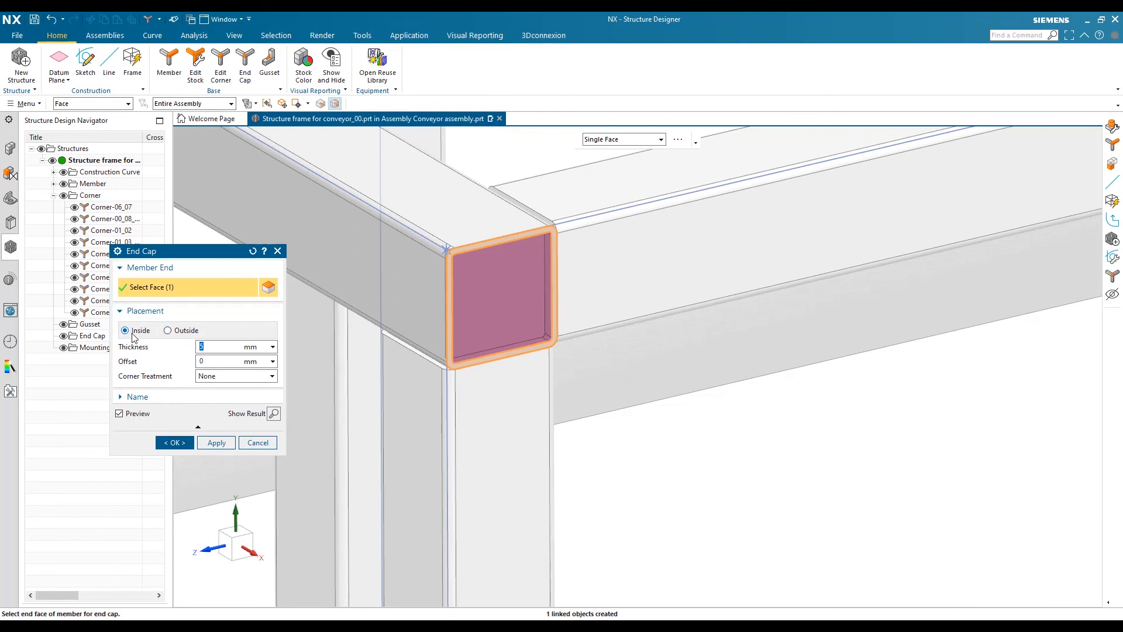
- Place the end cap outside the tube with a 2 mm thickness and Chamfer corner treatment
{"action": "left_click", "coordinate": [179, 331]}
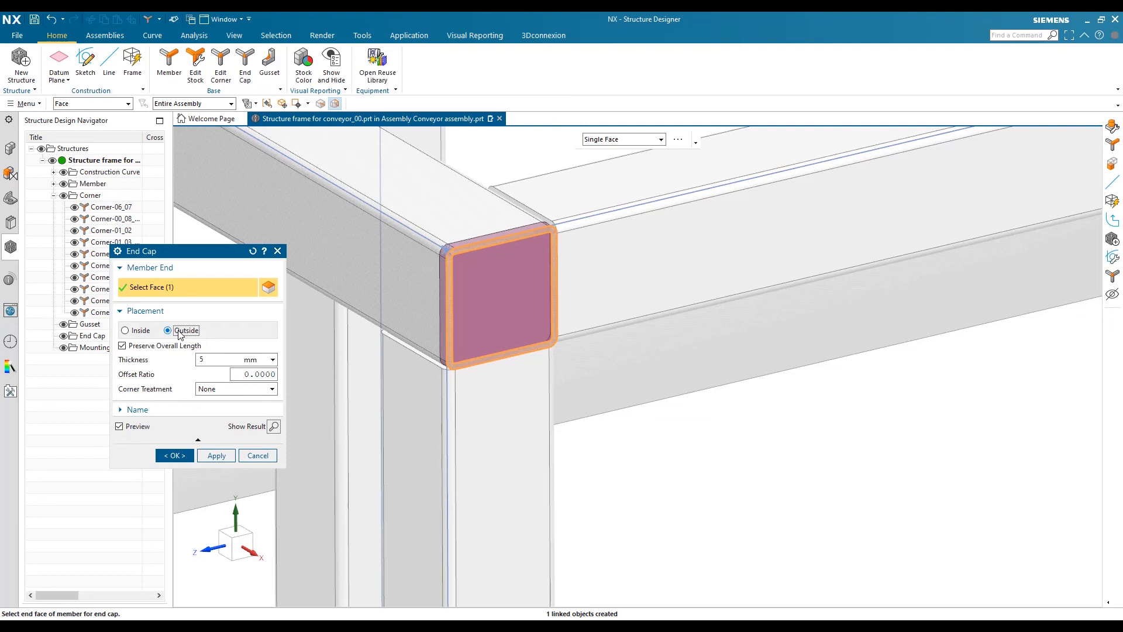
{"action": "middle_click_drag", "start_coordinate": [351, 359], "coordinate": [517, 291]}
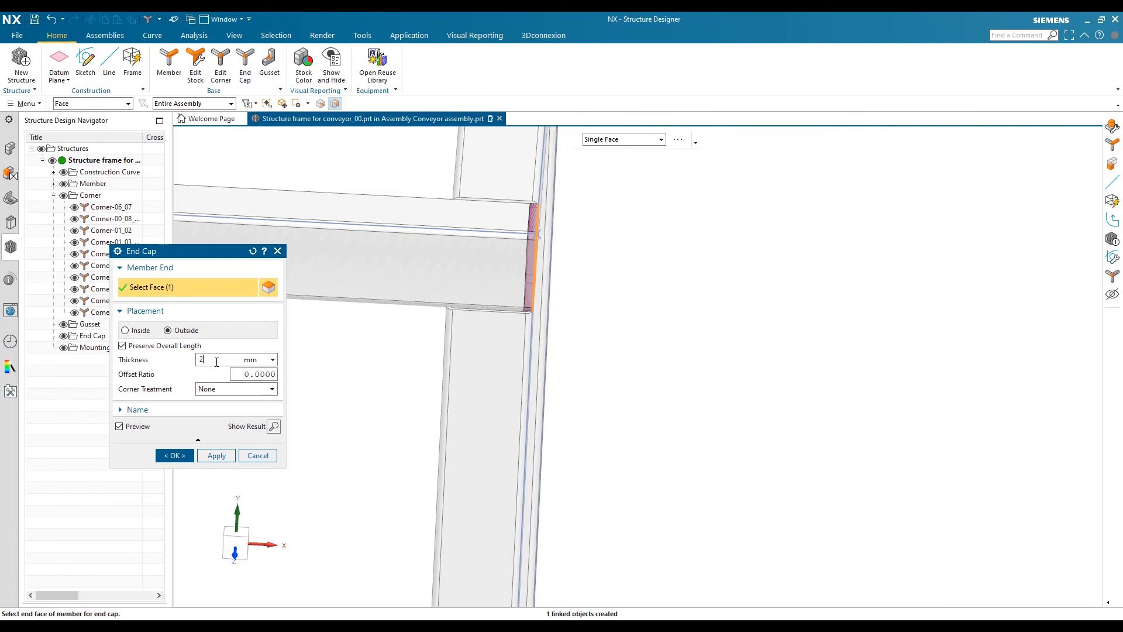
{"action": "key", "text": "Return"}
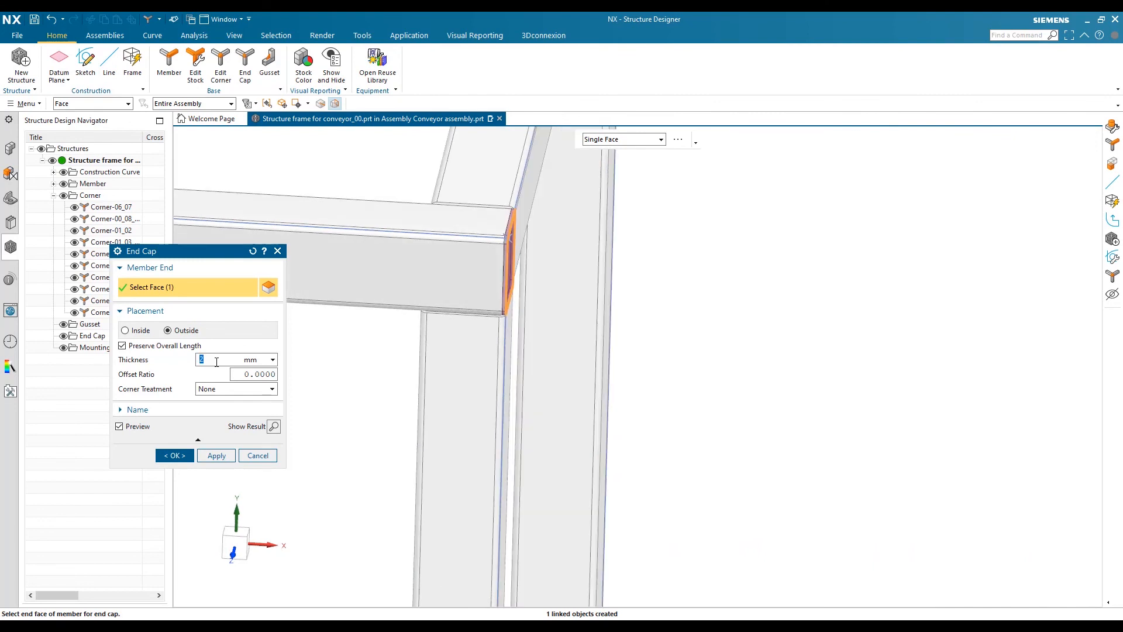
{"action": "left_click", "coordinate": [224, 390]}
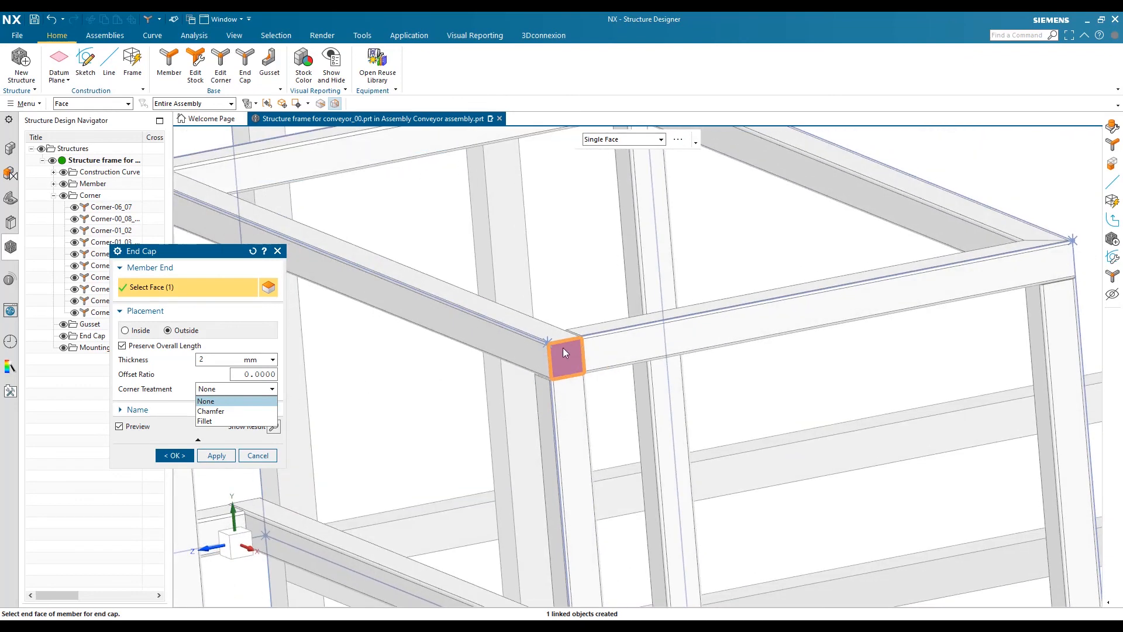
{"action": "left_click", "coordinate": [211, 412]}
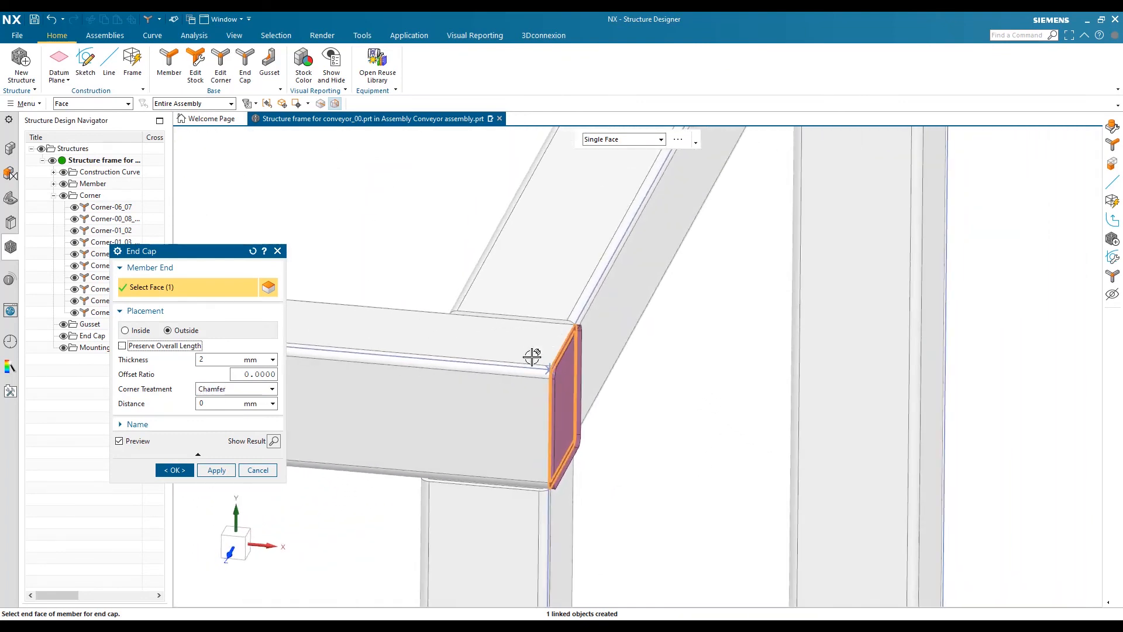
- Turn off Preserve Overall Length, show the end cap's name, and create the end cap
{"action": "left_click", "coordinate": [124, 345]}
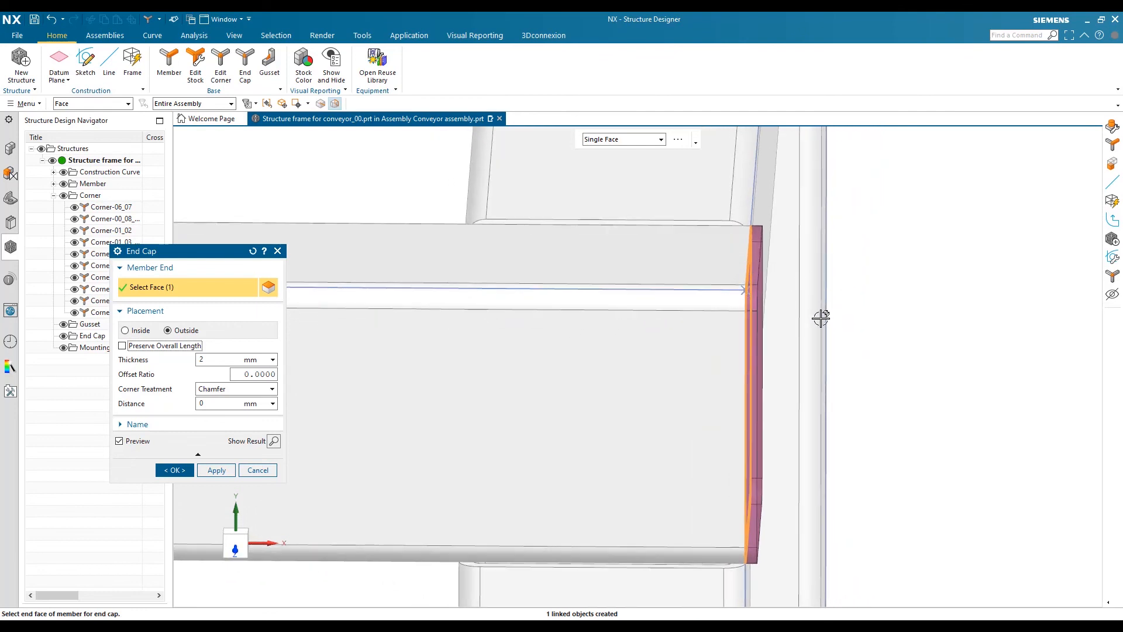
{"action": "scroll", "coordinate": [775, 313], "scroll_direction": "down", "scroll_amount": 3}
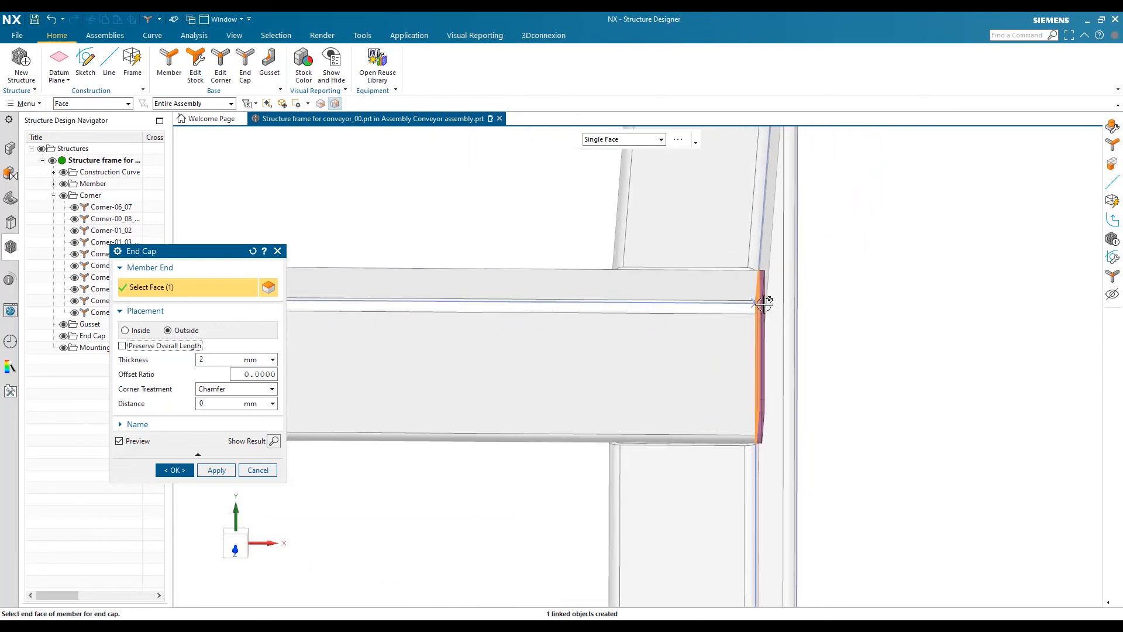
{"action": "left_click", "coordinate": [167, 424]}
{"action": "scroll", "coordinate": [692, 341], "scroll_direction": "down", "scroll_amount": 1}
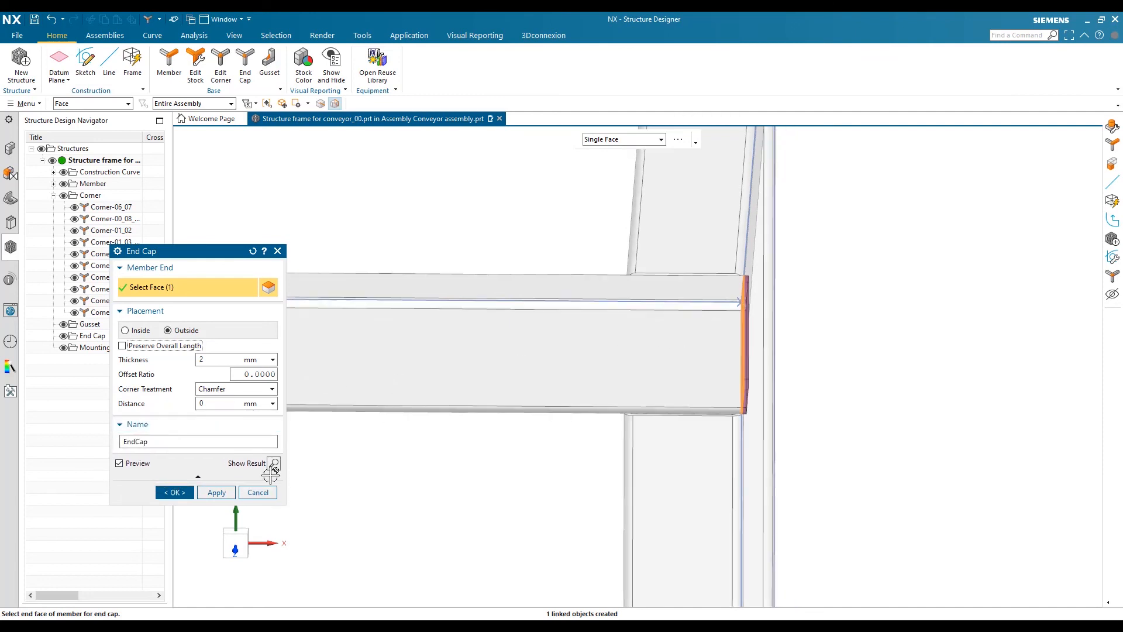
{"action": "left_click", "coordinate": [176, 493]}
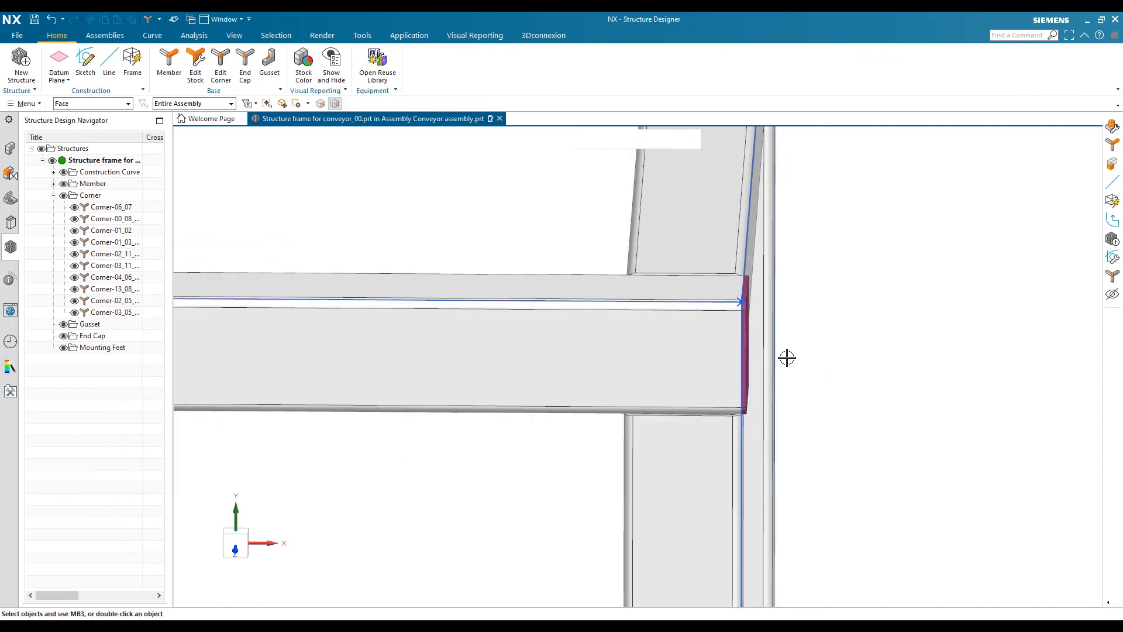
- Examine the end cap on the long top rail and the corner gussets of the reference conveyor's frame
{"action": "scroll", "coordinate": [739, 328], "scroll_direction": "up", "scroll_amount": 4}
{"action": "middle_click_drag", "start_coordinate": [742, 323], "coordinate": [539, 338]}
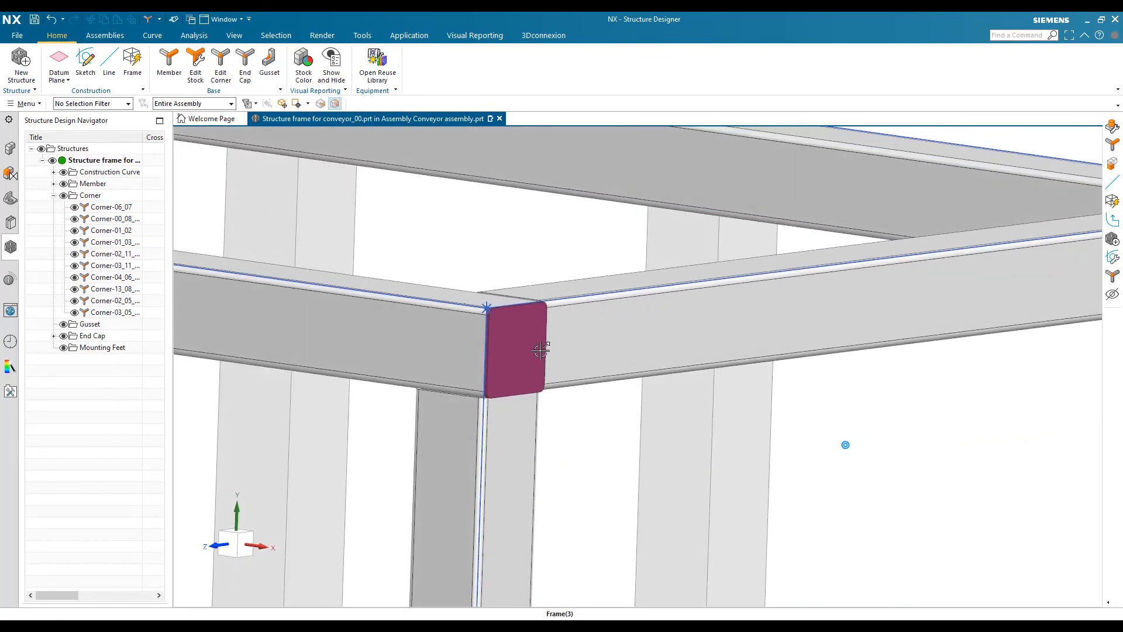
{"action": "scroll", "coordinate": [491, 406], "scroll_direction": "up", "scroll_amount": 8}
{"action": "scroll", "coordinate": [514, 348], "scroll_direction": "down", "scroll_amount": 10}
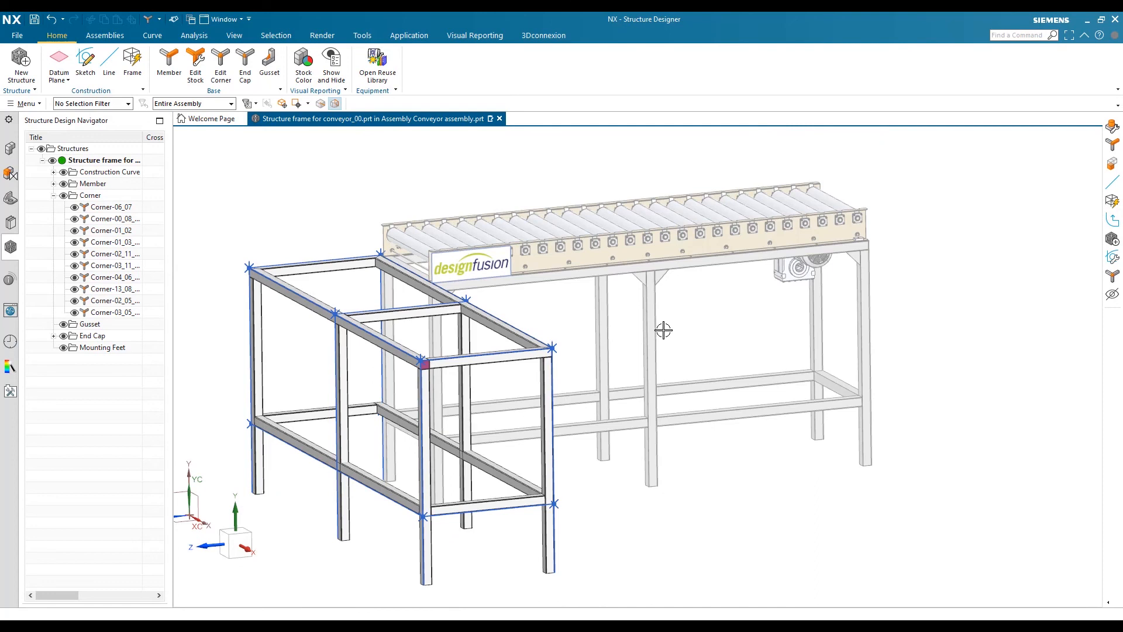
{"action": "scroll", "coordinate": [676, 293], "scroll_direction": "up", "scroll_amount": 3}
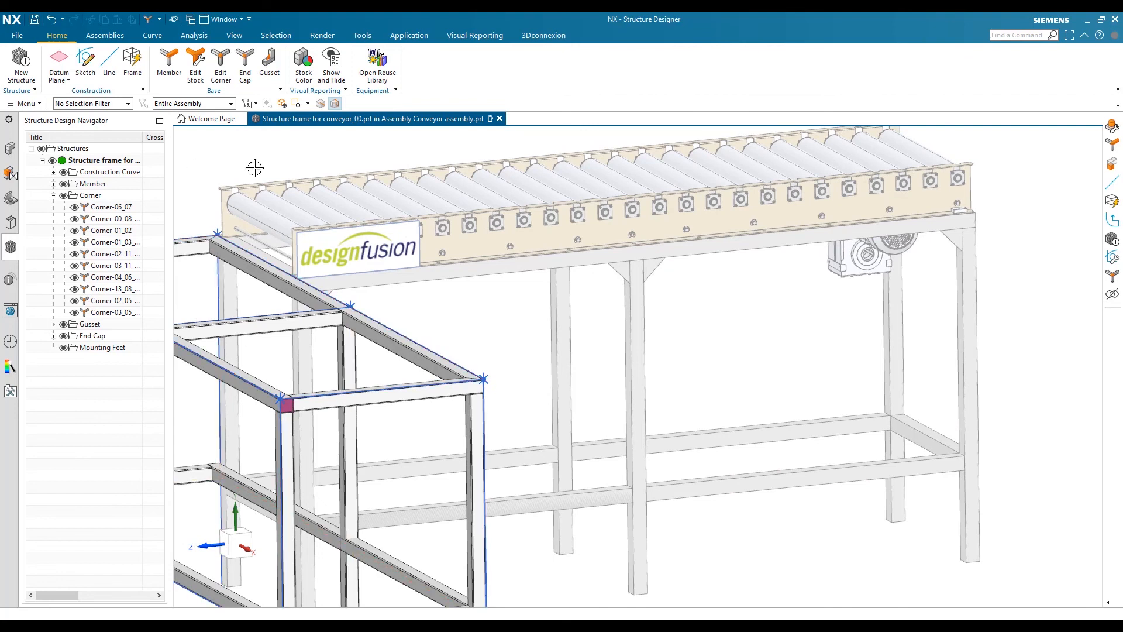
{"action": "scroll", "coordinate": [755, 384], "scroll_direction": "down", "scroll_amount": 3}
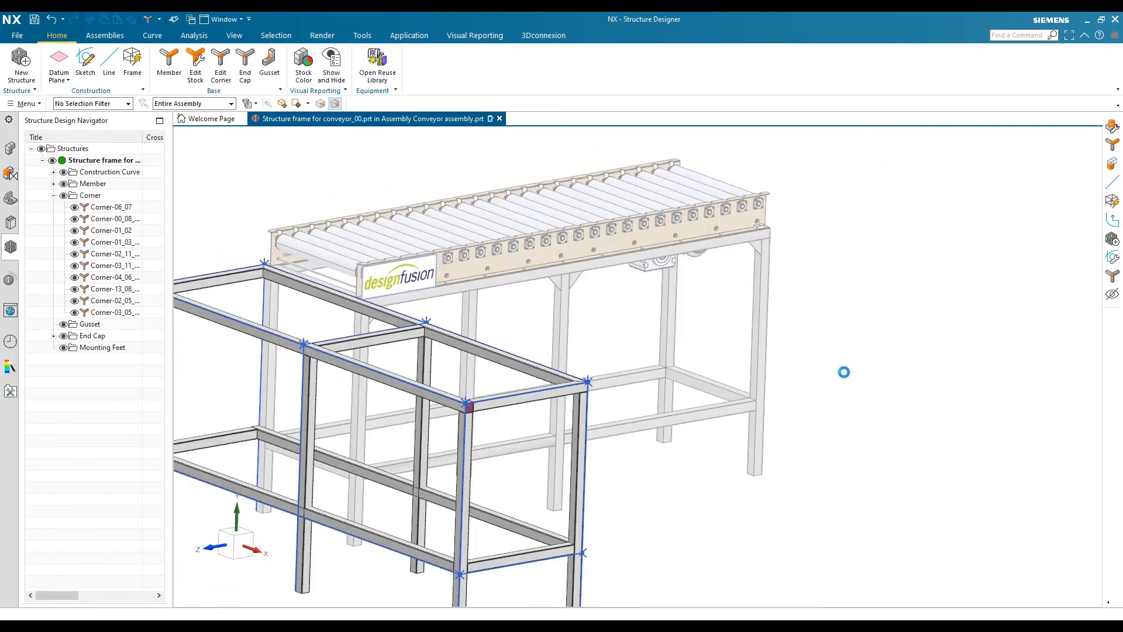
{"action": "scroll", "coordinate": [848, 363], "scroll_direction": "down", "scroll_amount": 2}
{"action": "scroll", "coordinate": [780, 454], "scroll_direction": "up", "scroll_amount": 4}
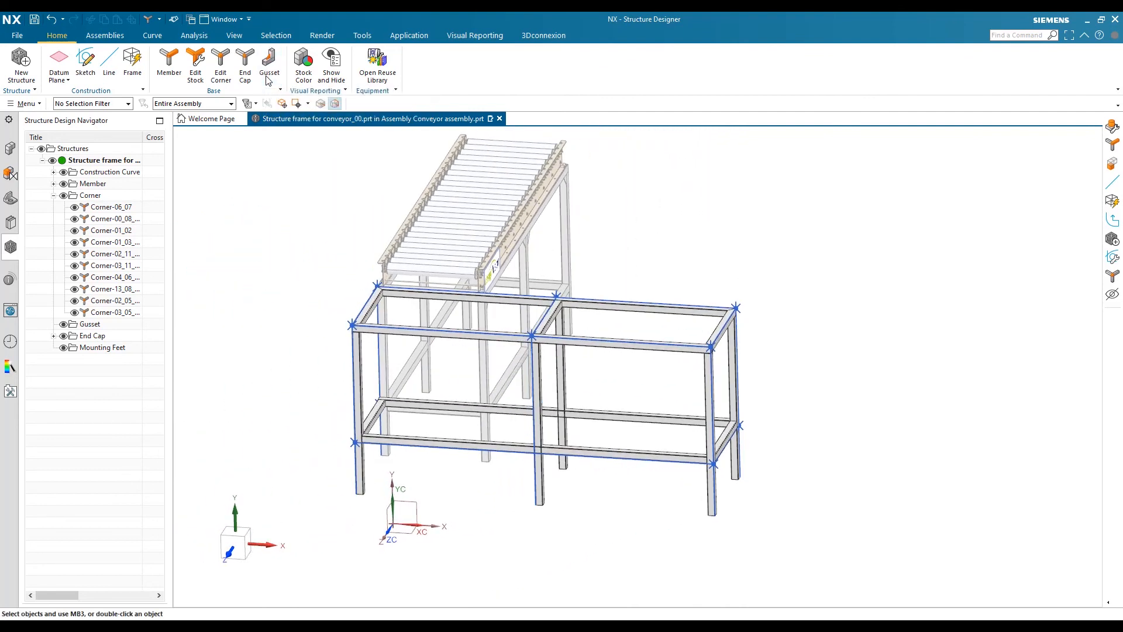
- Start a gusset with a Triangle cross section in size 40x 40x 9
{"action": "left_click", "coordinate": [267, 64]}
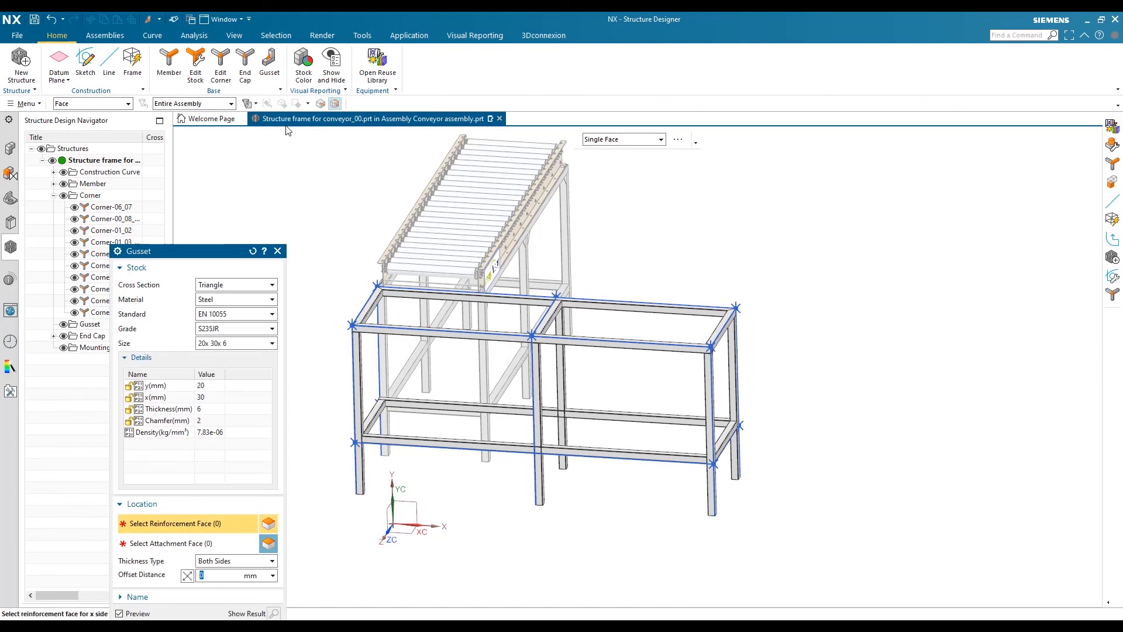
{"action": "left_click_drag", "start_coordinate": [205, 218], "coordinate": [225, 156]}
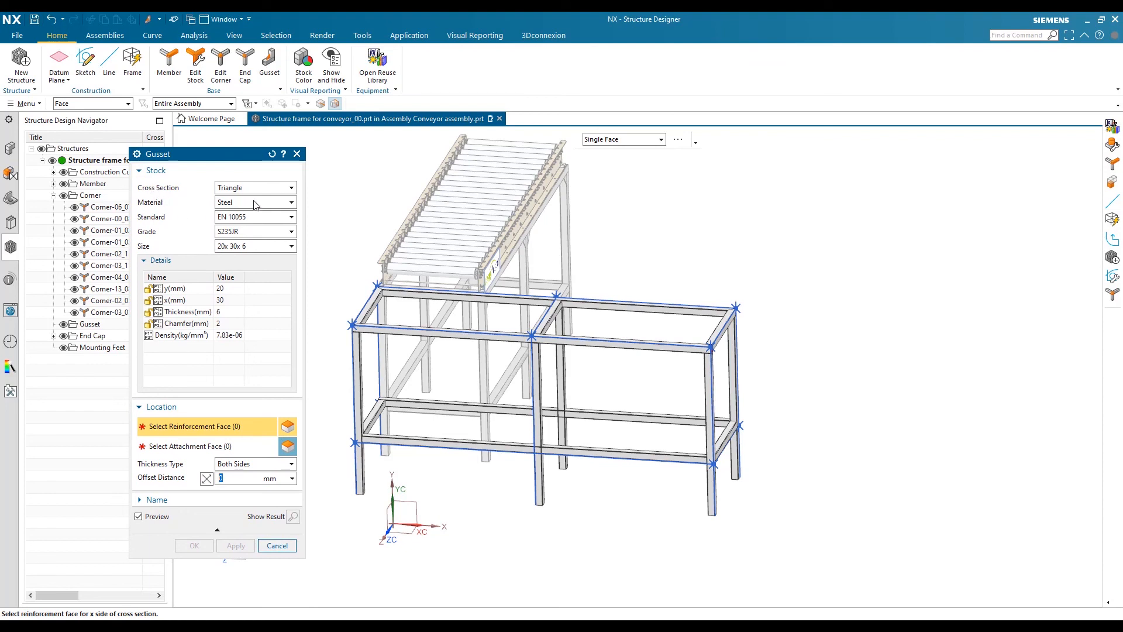
{"action": "left_click", "coordinate": [244, 188]}
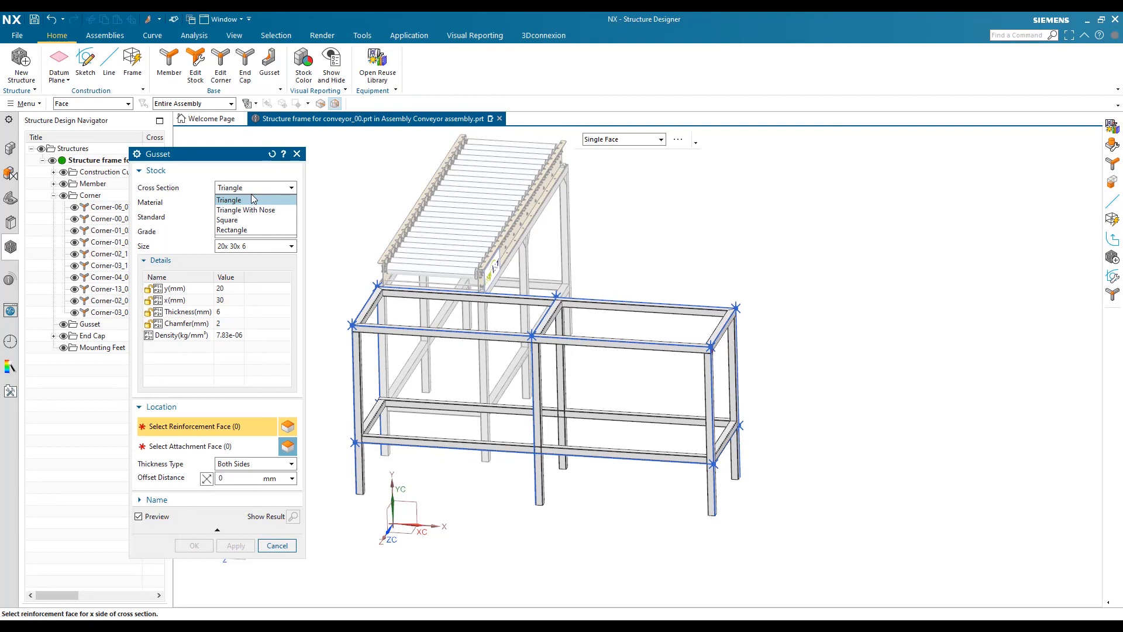
{"action": "left_click", "coordinate": [265, 200]}
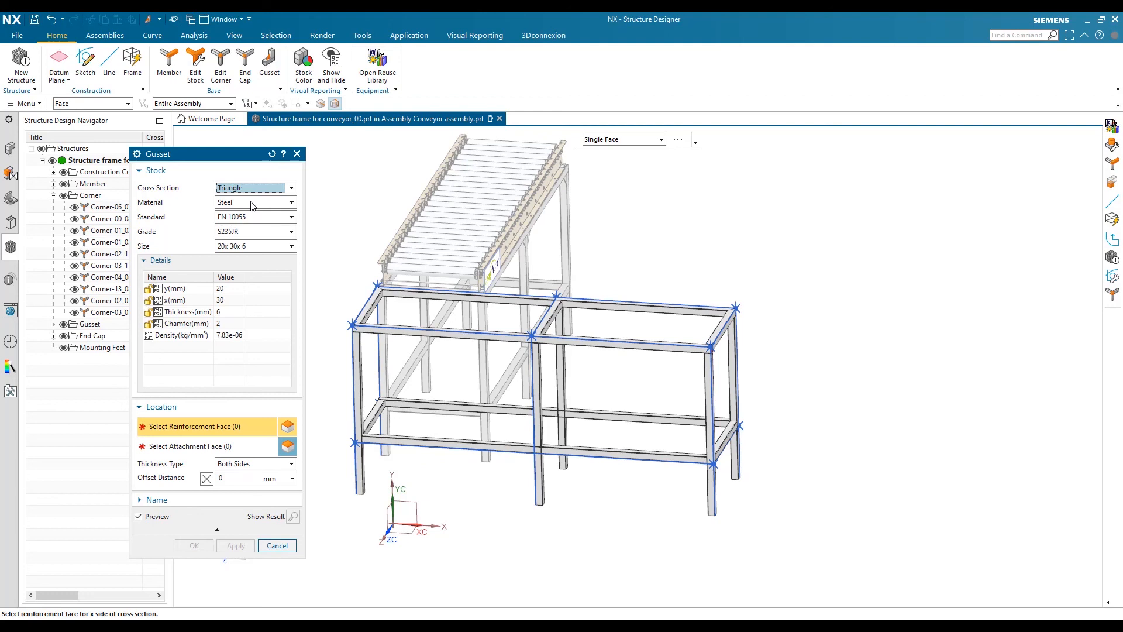
{"action": "left_click", "coordinate": [254, 229]}
{"action": "left_click", "coordinate": [255, 246]}
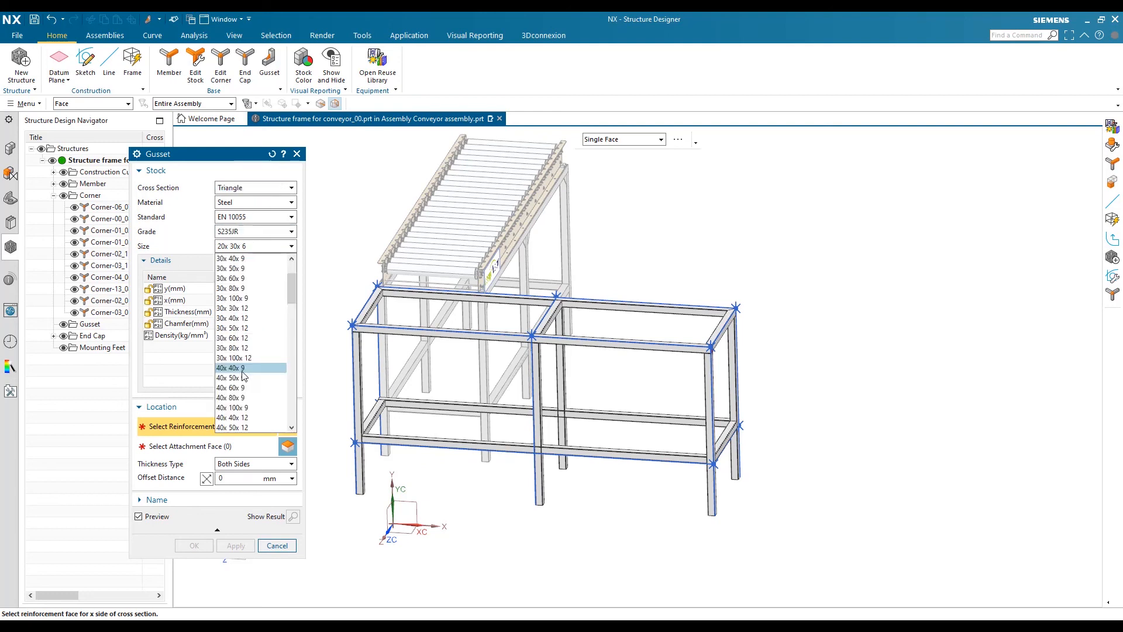
{"action": "left_click", "coordinate": [243, 376]}
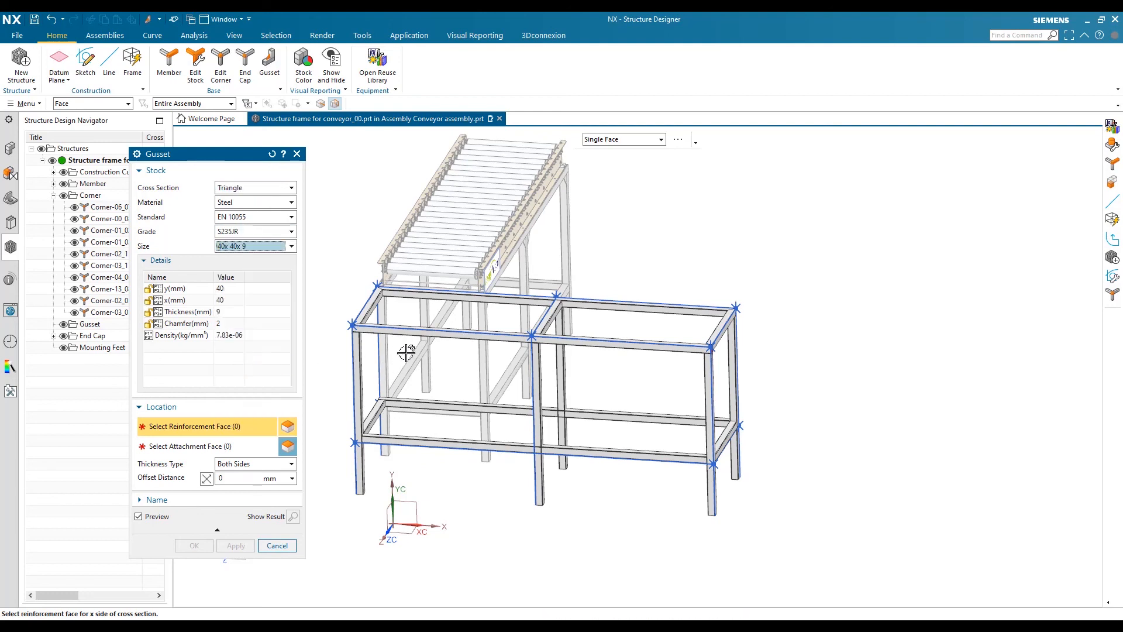
- Pick the middle leg's side face as the gusset's reinforcement face and the long top rail's underside as its attachment face
{"action": "scroll", "coordinate": [652, 252], "scroll_direction": "up", "scroll_amount": 1}
{"action": "scroll", "coordinate": [651, 251], "scroll_direction": "up", "scroll_amount": 4}
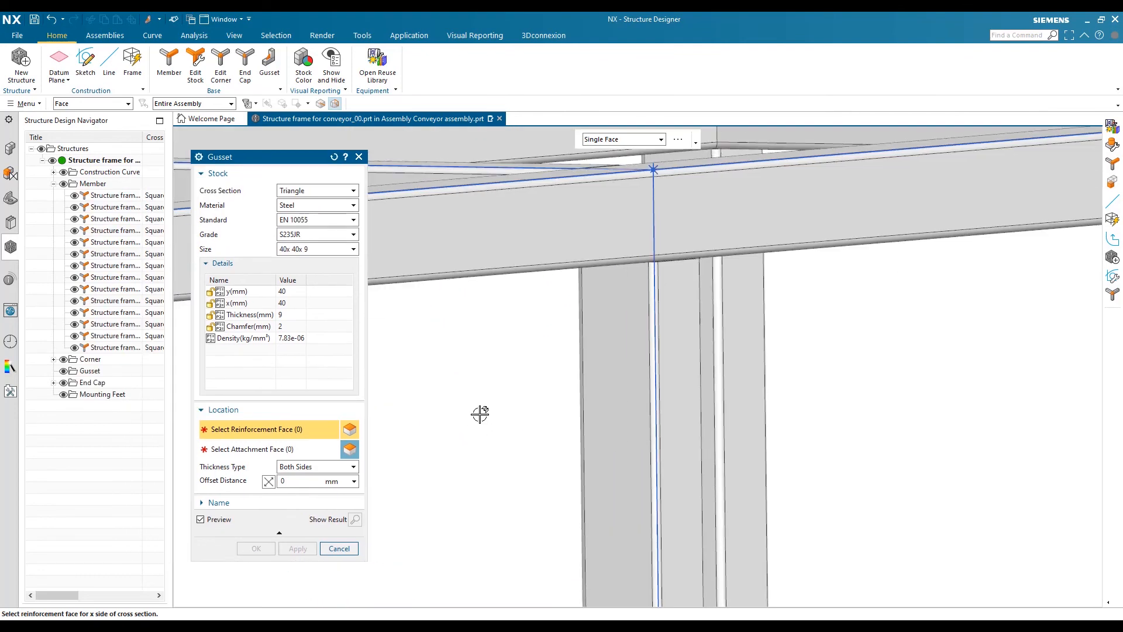
{"action": "scroll", "coordinate": [480, 414], "scroll_direction": "down", "scroll_amount": 3}
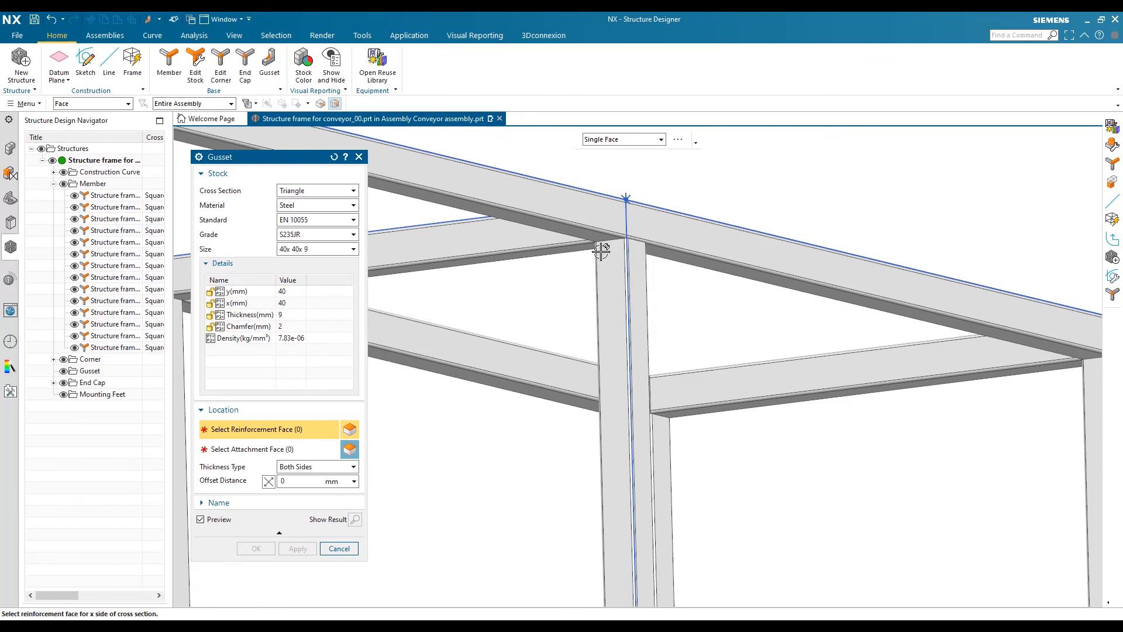
{"action": "scroll", "coordinate": [602, 249], "scroll_direction": "up", "scroll_amount": 1}
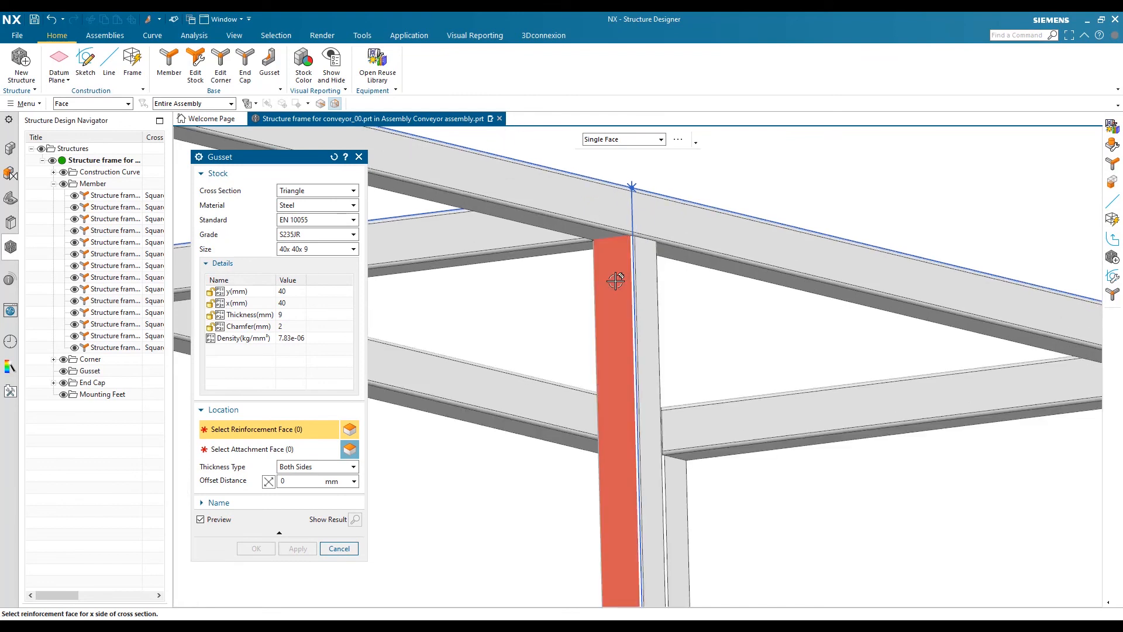
{"action": "left_click", "coordinate": [614, 276]}
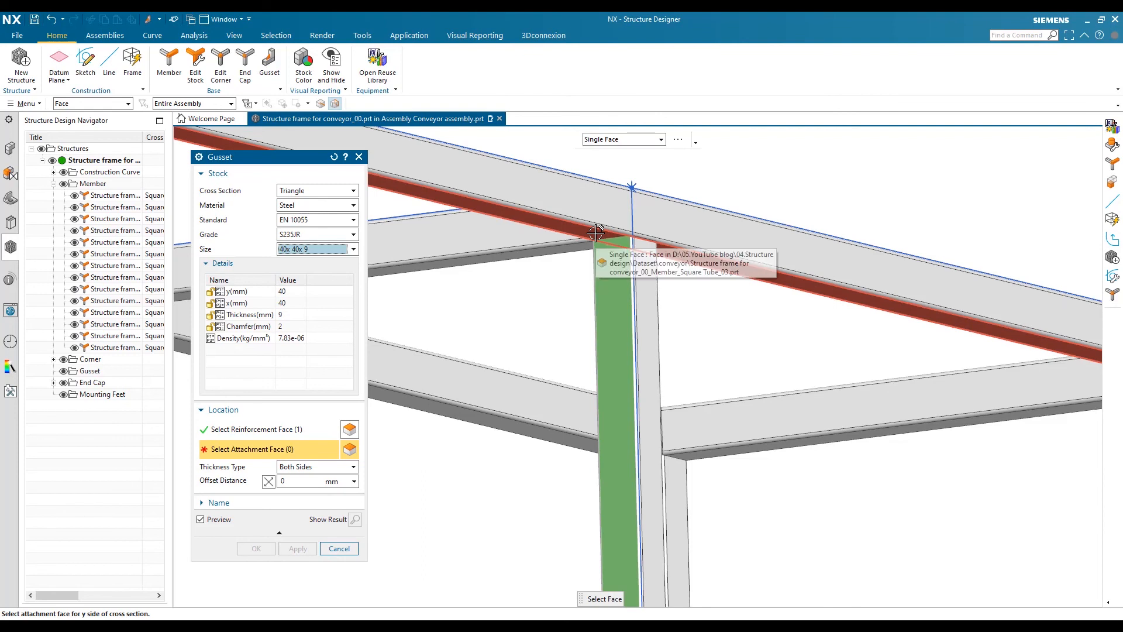
{"action": "left_click", "coordinate": [574, 239]}
{"action": "scroll", "coordinate": [574, 240], "scroll_direction": "up", "scroll_amount": 3}
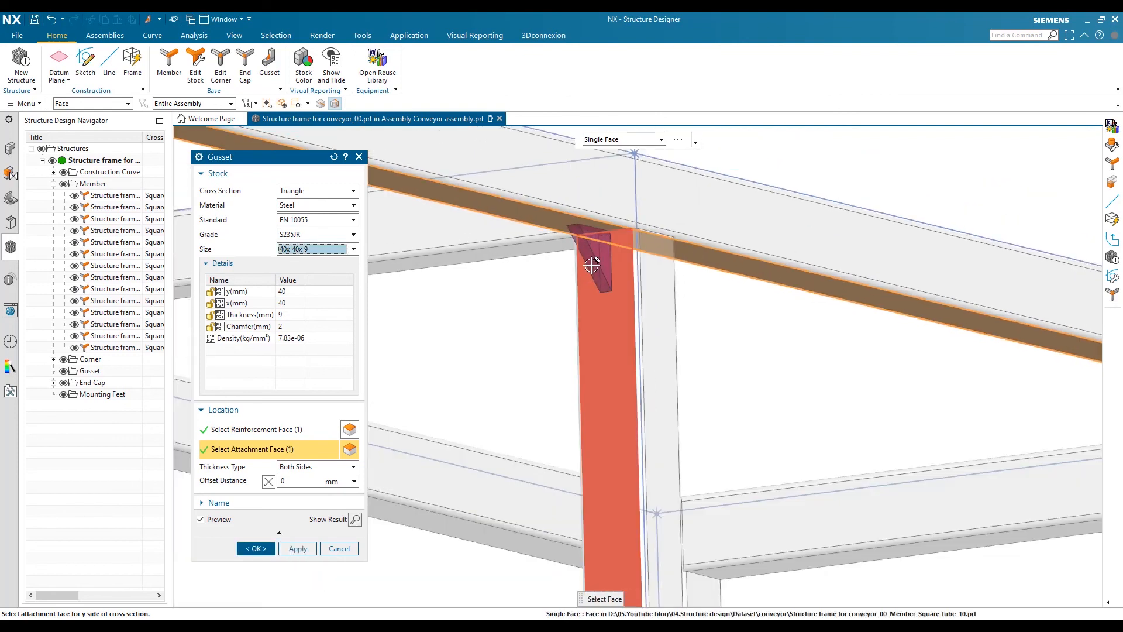
- Try the Outer Side thickness type for the gusset, then set it to Inner Side
{"action": "scroll", "coordinate": [591, 251], "scroll_direction": "down", "scroll_amount": 2}
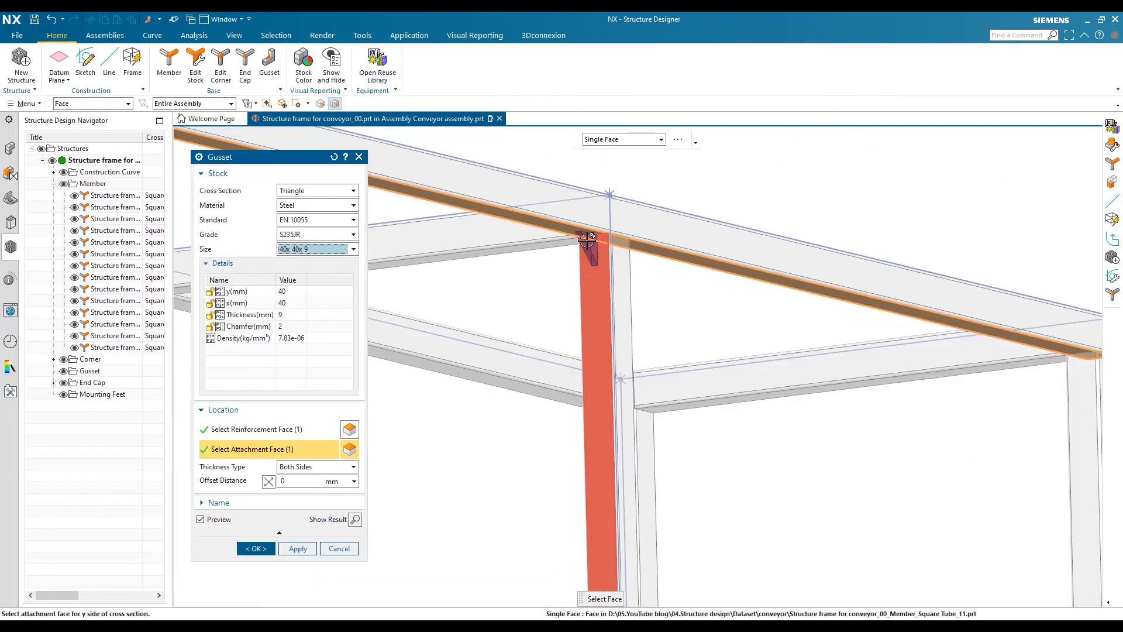
{"action": "left_click", "coordinate": [290, 471]}
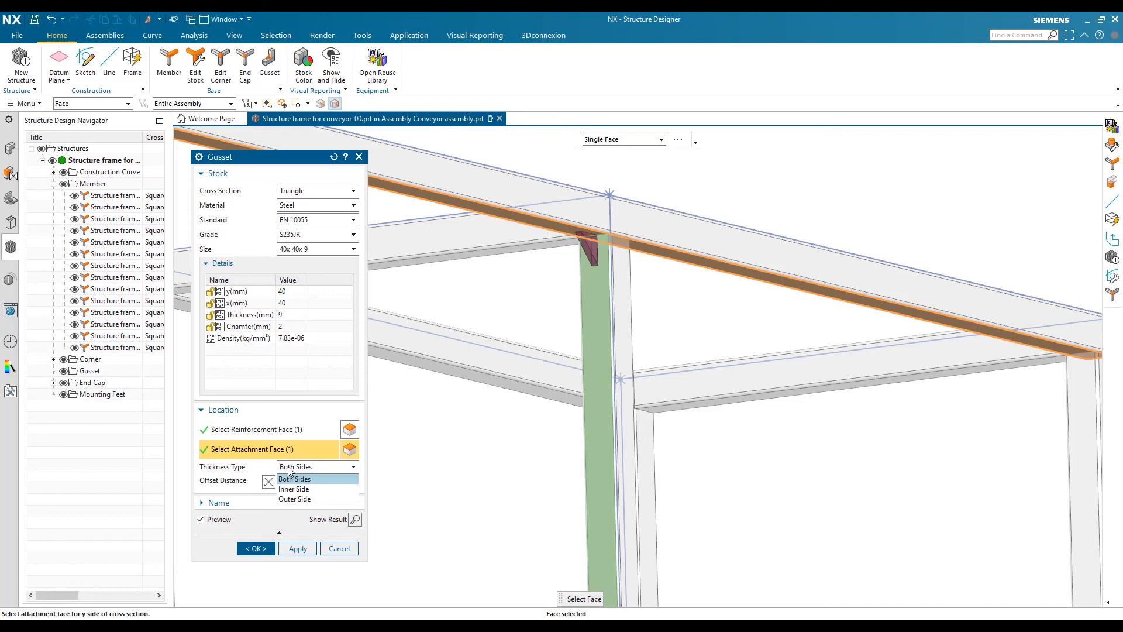
{"action": "left_click", "coordinate": [303, 499]}
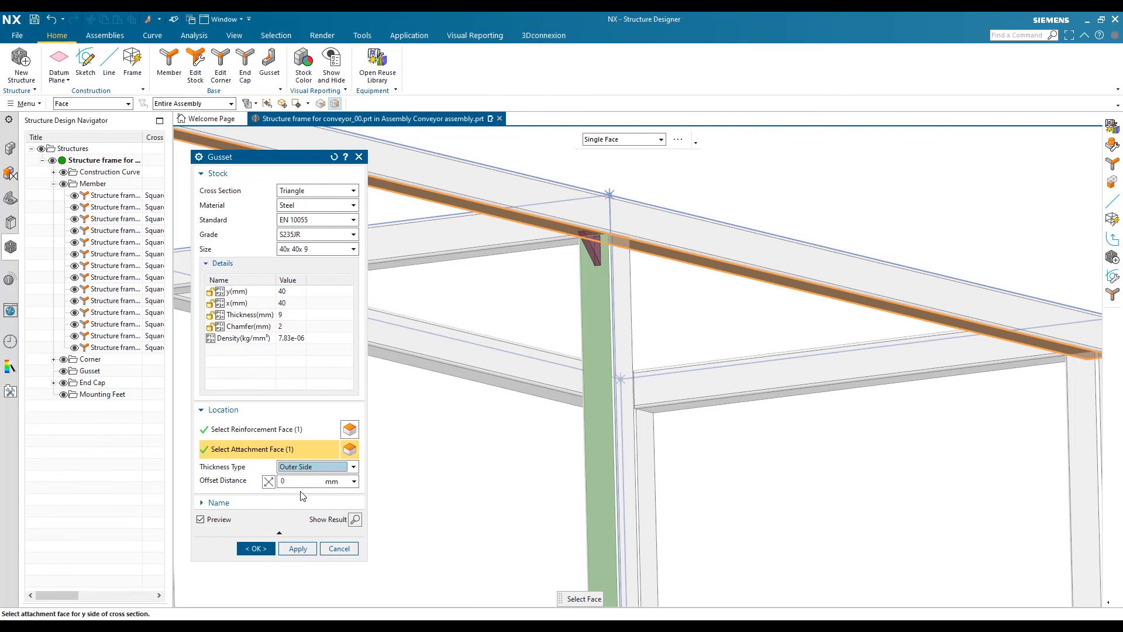
{"action": "left_click", "coordinate": [305, 468]}
{"action": "left_click", "coordinate": [313, 482]}
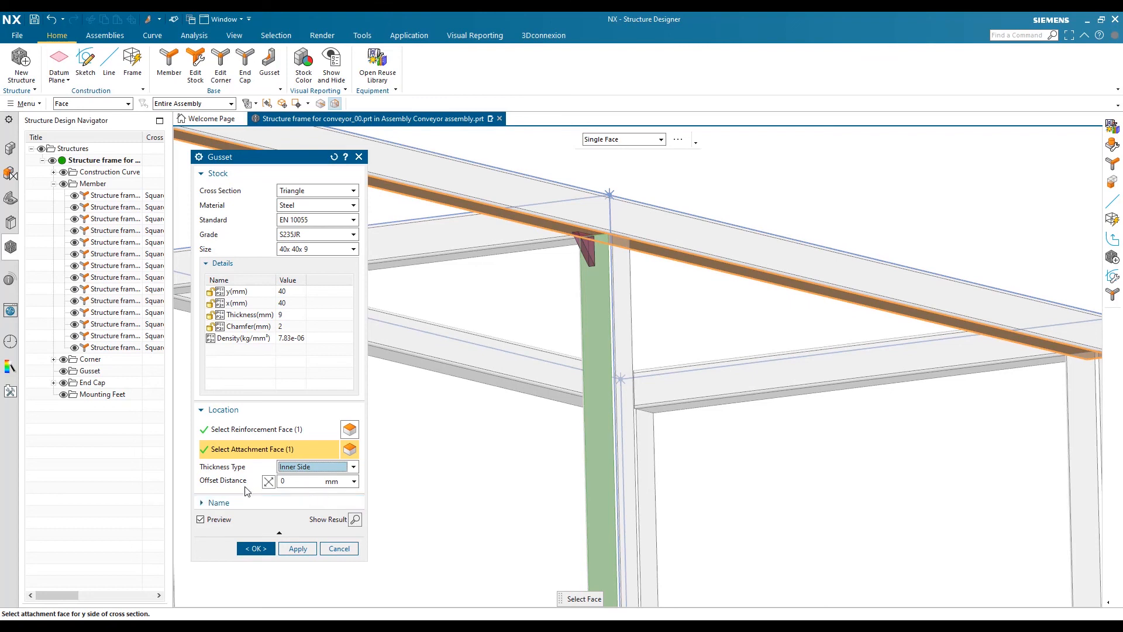
- Set the gusset's offset distance to 25 mm and create the gusset
{"action": "left_click", "coordinate": [292, 483]}
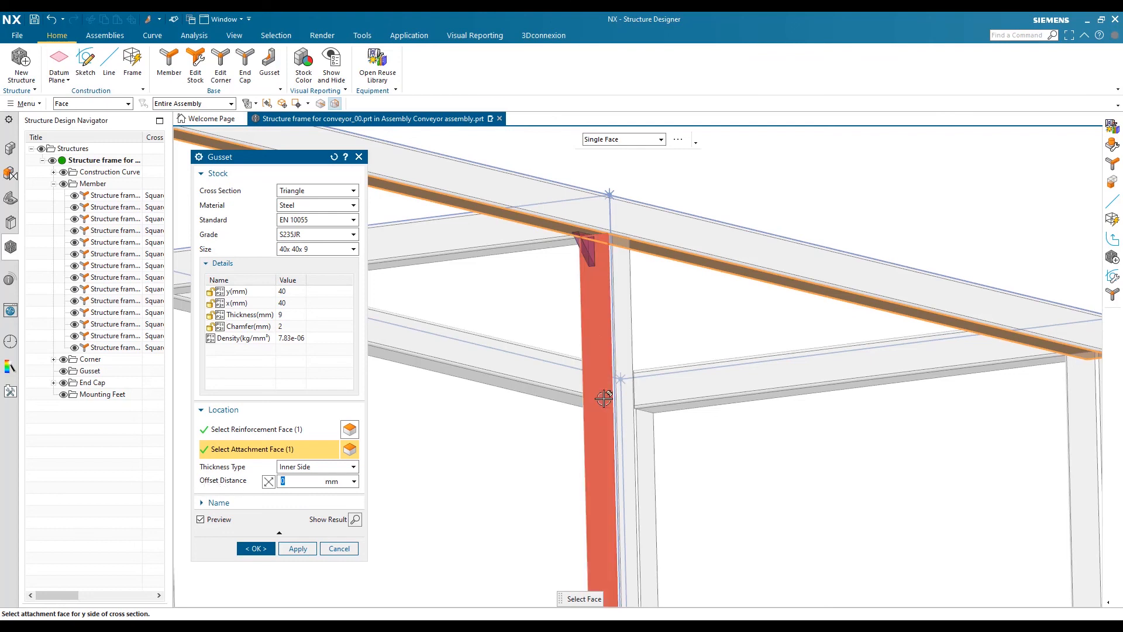
{"action": "scroll", "coordinate": [622, 268], "scroll_direction": "up", "scroll_amount": 3}
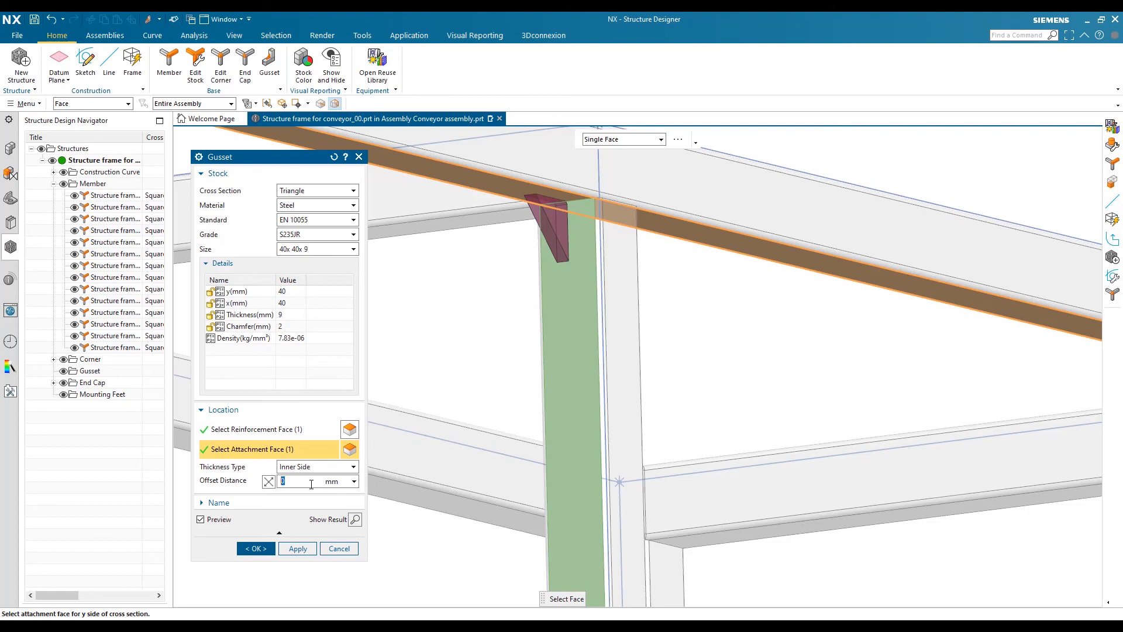
{"action": "key", "text": "Return"}
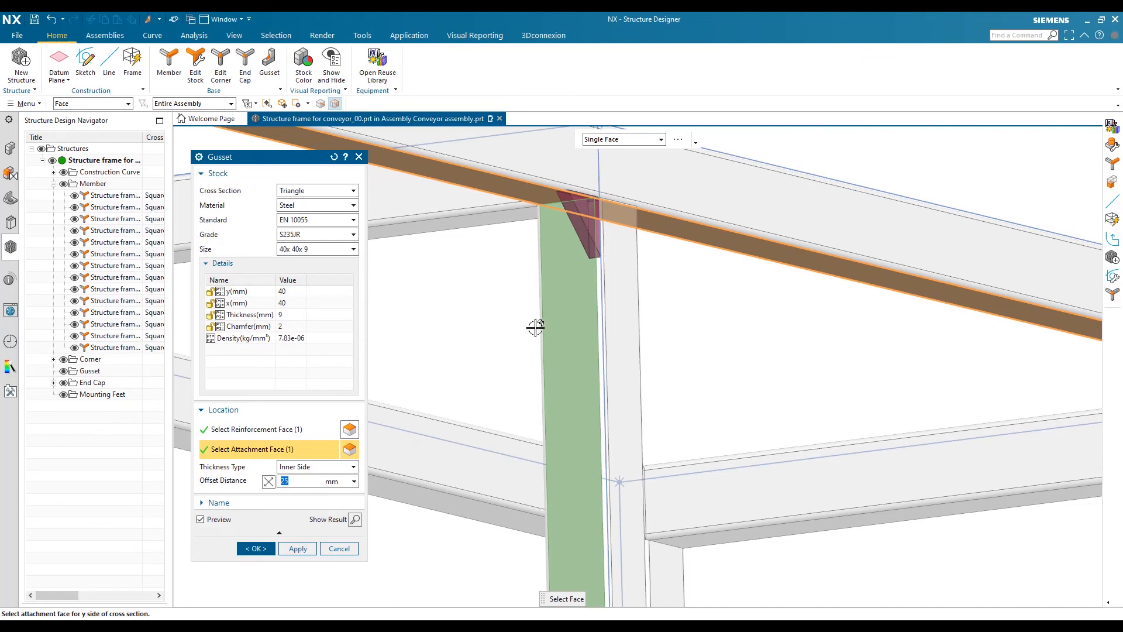
{"action": "scroll", "coordinate": [553, 339], "scroll_direction": "down", "scroll_amount": 5}
{"action": "scroll", "coordinate": [550, 310], "scroll_direction": "up", "scroll_amount": 5}
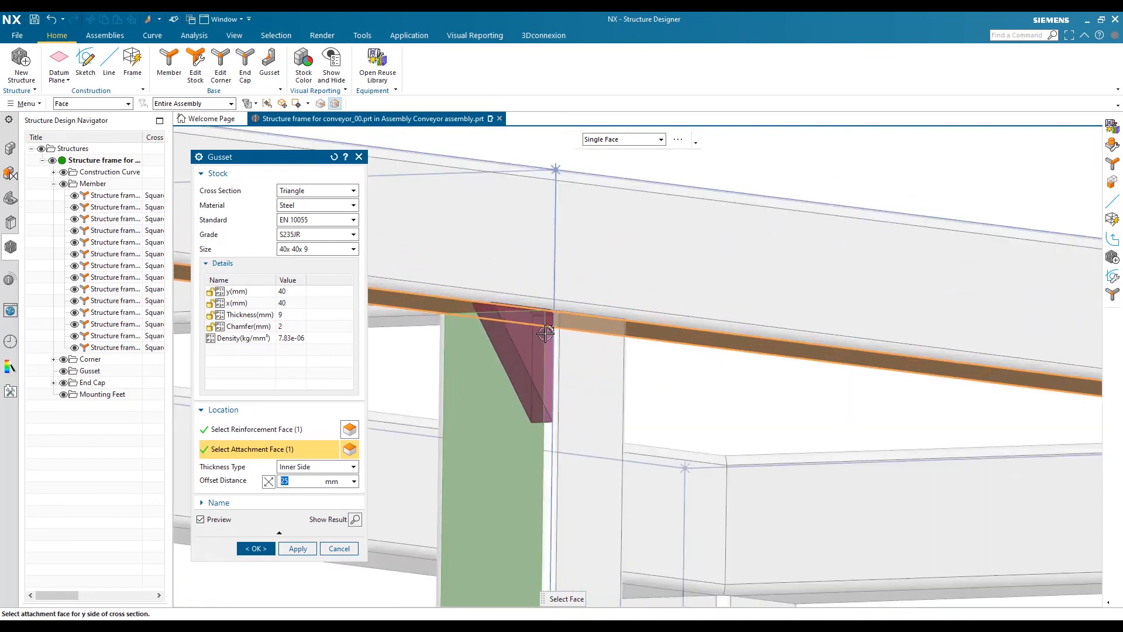
{"action": "scroll", "coordinate": [547, 306], "scroll_direction": "down", "scroll_amount": 3}
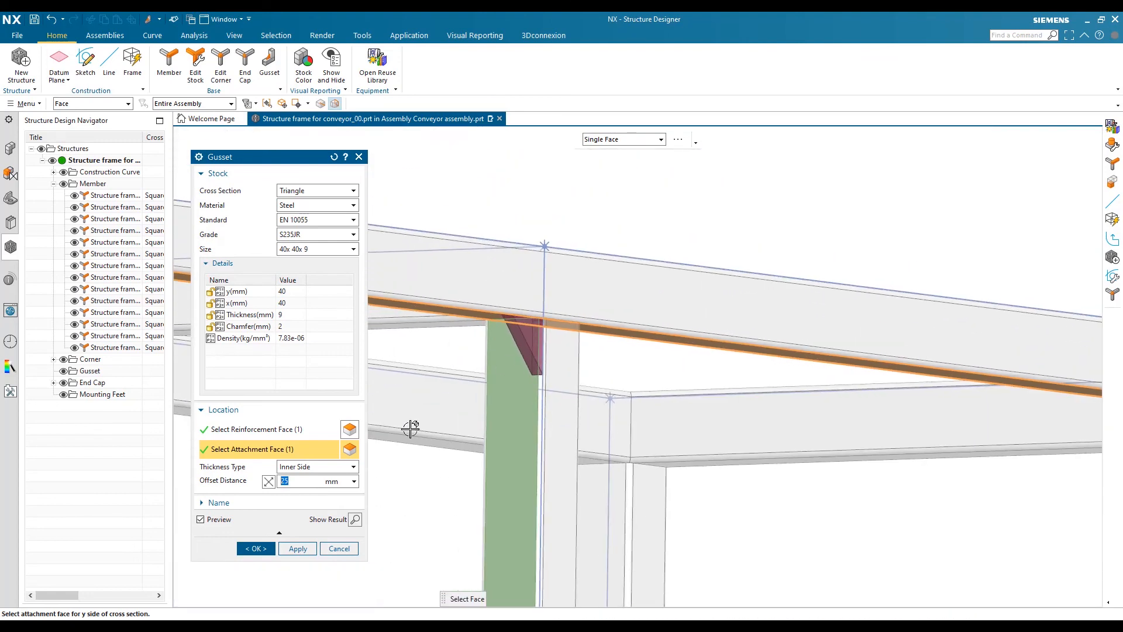
{"action": "left_click", "coordinate": [253, 549]}
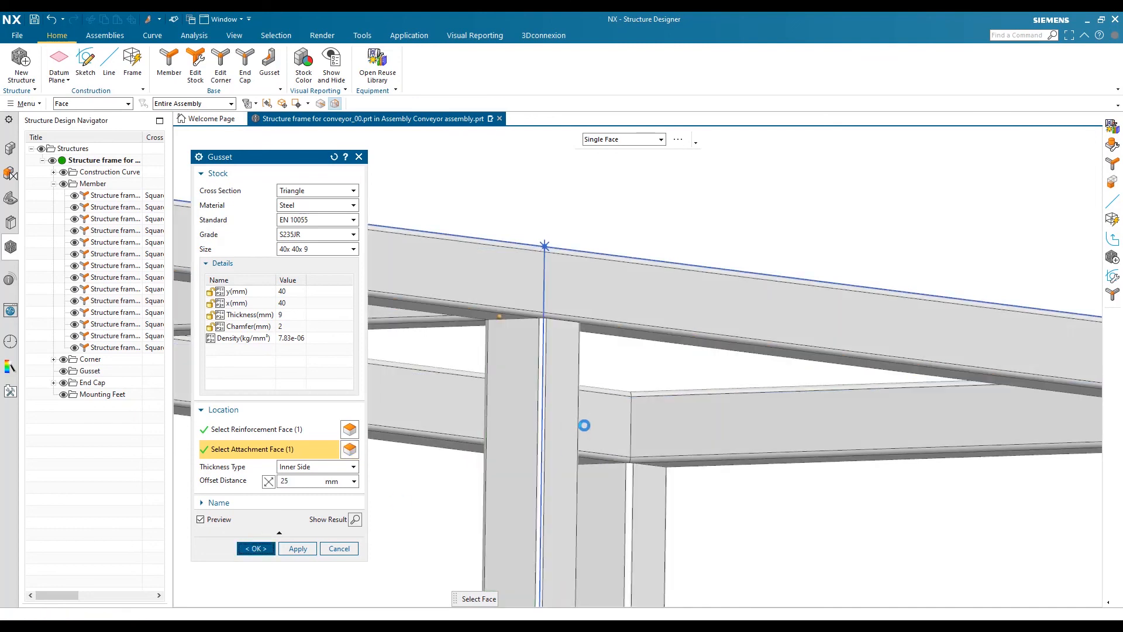
- Collapse the member list in the structure tree and color the frame's components by stock
{"action": "scroll", "coordinate": [582, 328], "scroll_direction": "down", "scroll_amount": 5}
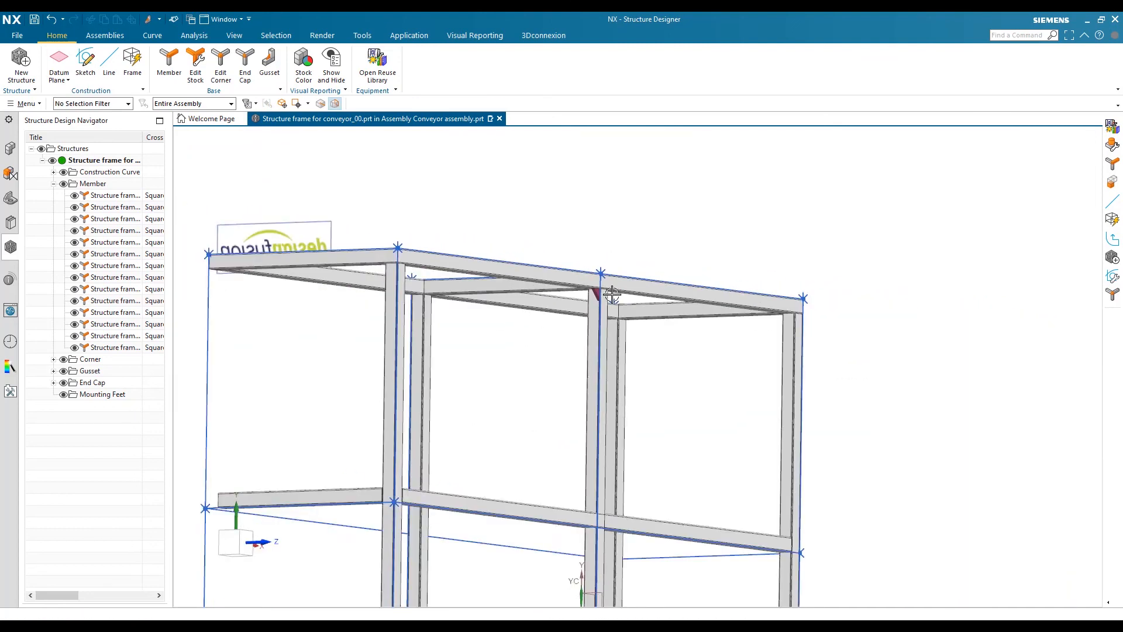
{"action": "scroll", "coordinate": [552, 391], "scroll_direction": "up", "scroll_amount": 5}
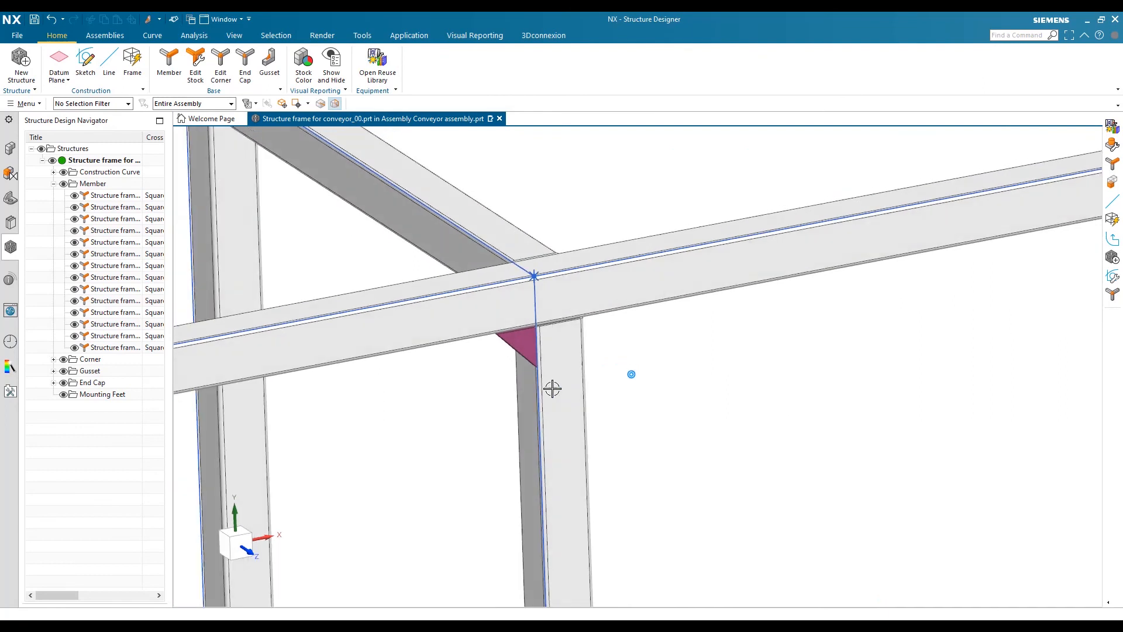
{"action": "scroll", "coordinate": [553, 391], "scroll_direction": "down", "scroll_amount": 5}
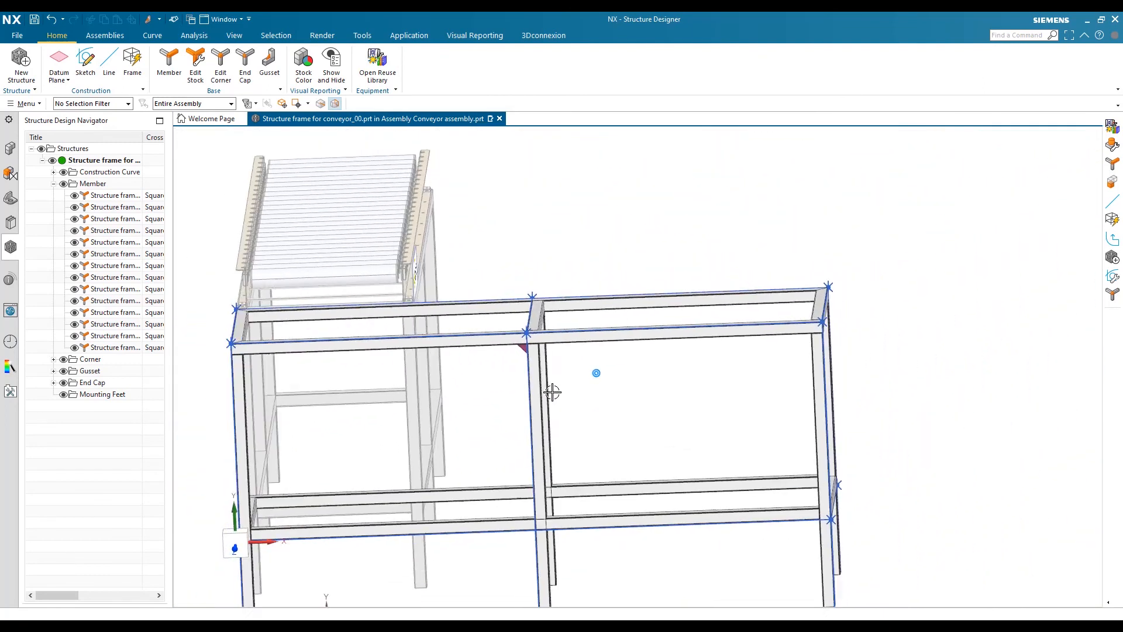
{"action": "scroll", "coordinate": [613, 441], "scroll_direction": "down", "scroll_amount": 2}
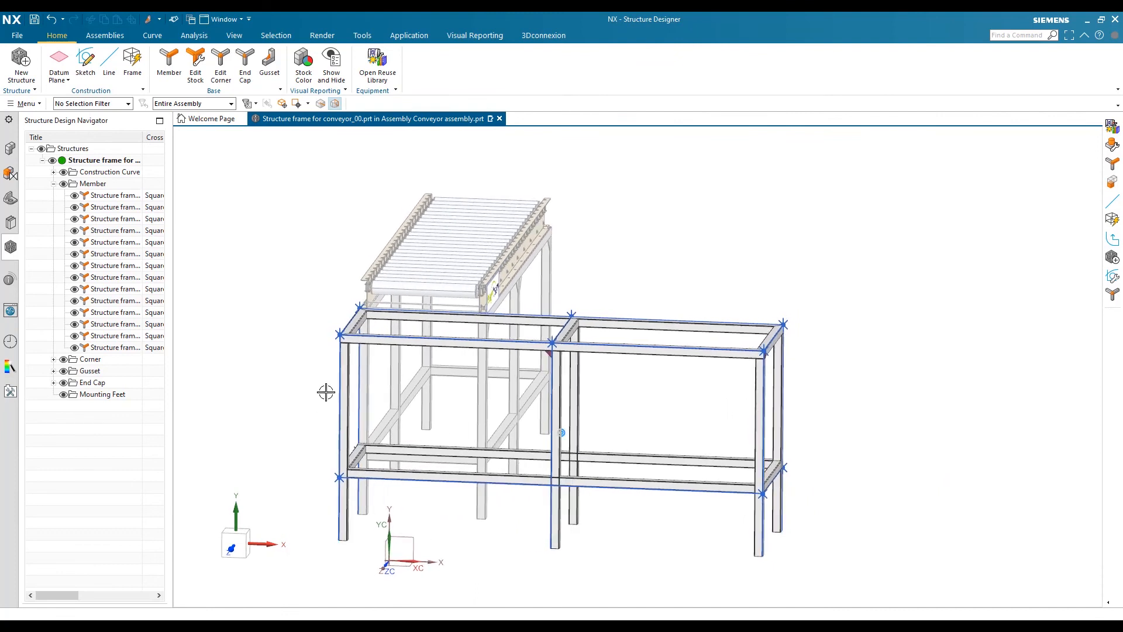
{"action": "left_click", "coordinate": [53, 184]}
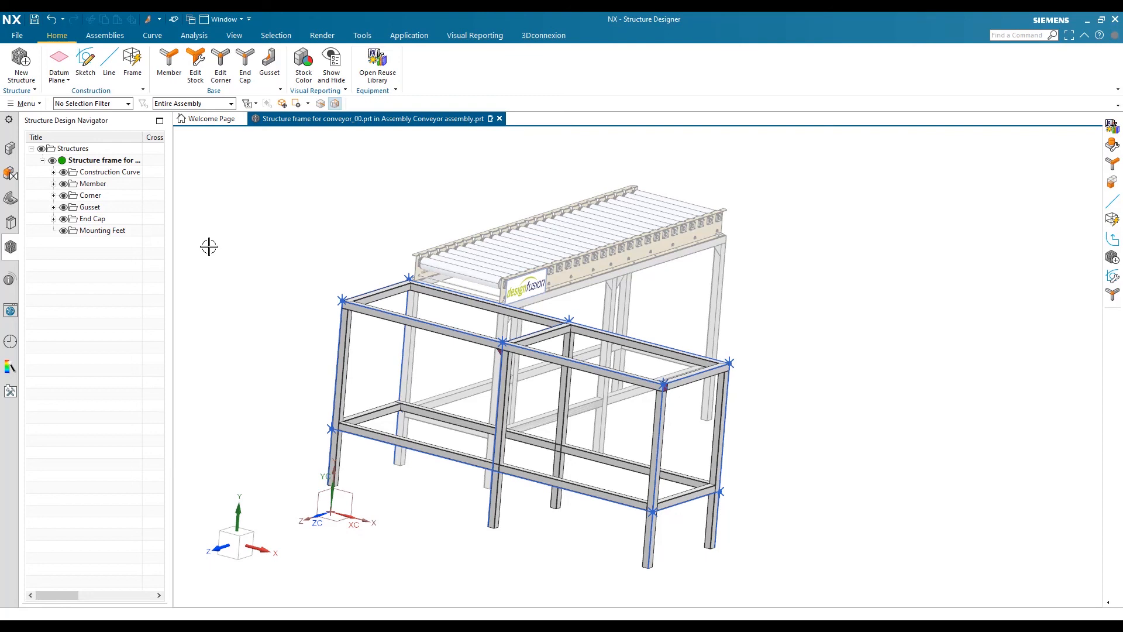
{"action": "left_click", "coordinate": [305, 81]}
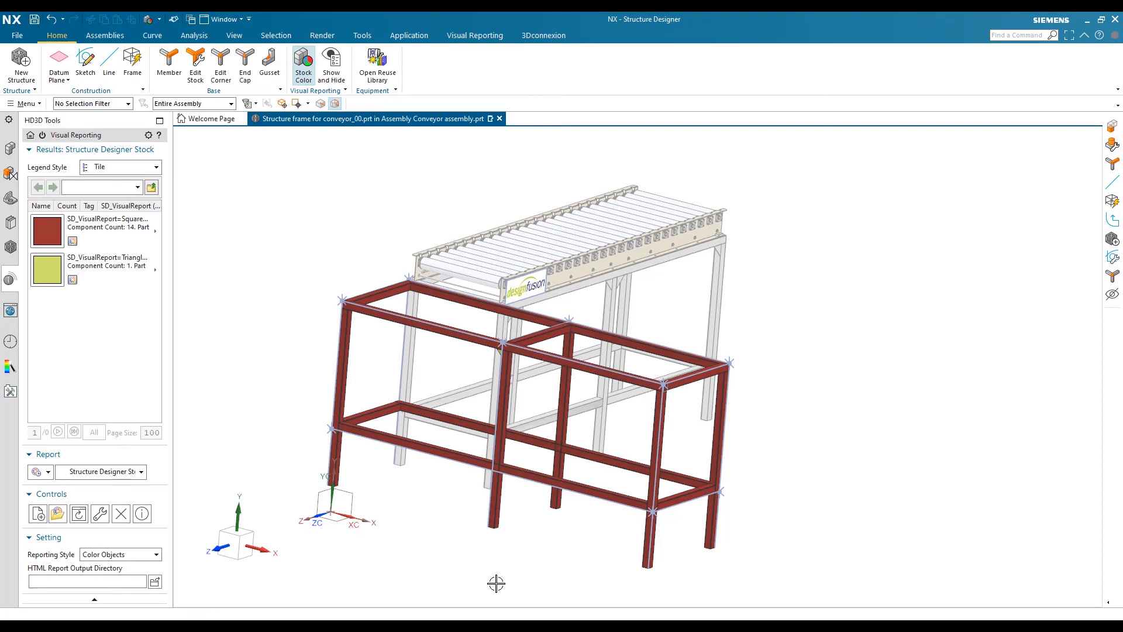
- Examine the stock colors on the square tubes and on the triangular gusset at the middle leg
{"action": "mouse_move", "coordinate": [409, 569]}
{"action": "middle_mouse_down"}
{"action": "mouse_move", "coordinate": [399, 521]}
{"action": "mouse_move", "coordinate": [364, 482]}
{"action": "mouse_move", "coordinate": [351, 386]}
{"action": "mouse_move", "coordinate": [421, 450]}
{"action": "mouse_move", "coordinate": [571, 515]}
{"action": "middle_mouse_up"}
{"action": "middle_click_drag", "start_coordinate": [607, 464], "coordinate": [485, 361]}
{"action": "scroll", "coordinate": [497, 354], "scroll_direction": "up", "scroll_amount": 5}
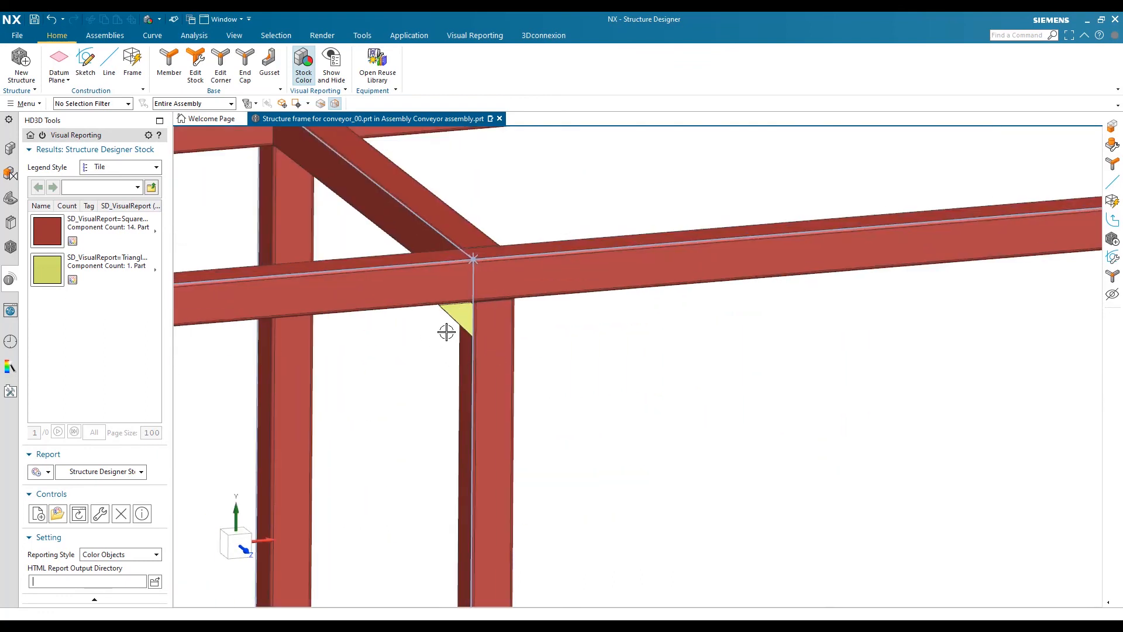
{"action": "scroll", "coordinate": [457, 316], "scroll_direction": "down", "scroll_amount": 5}
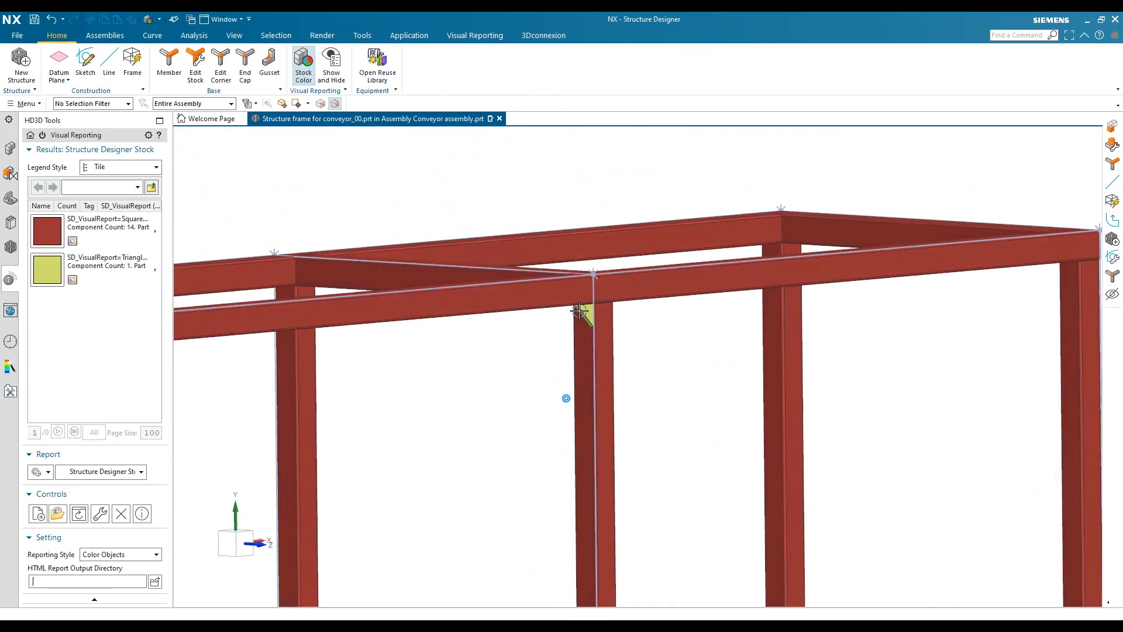
{"action": "scroll", "coordinate": [524, 342], "scroll_direction": "down", "scroll_amount": 6}
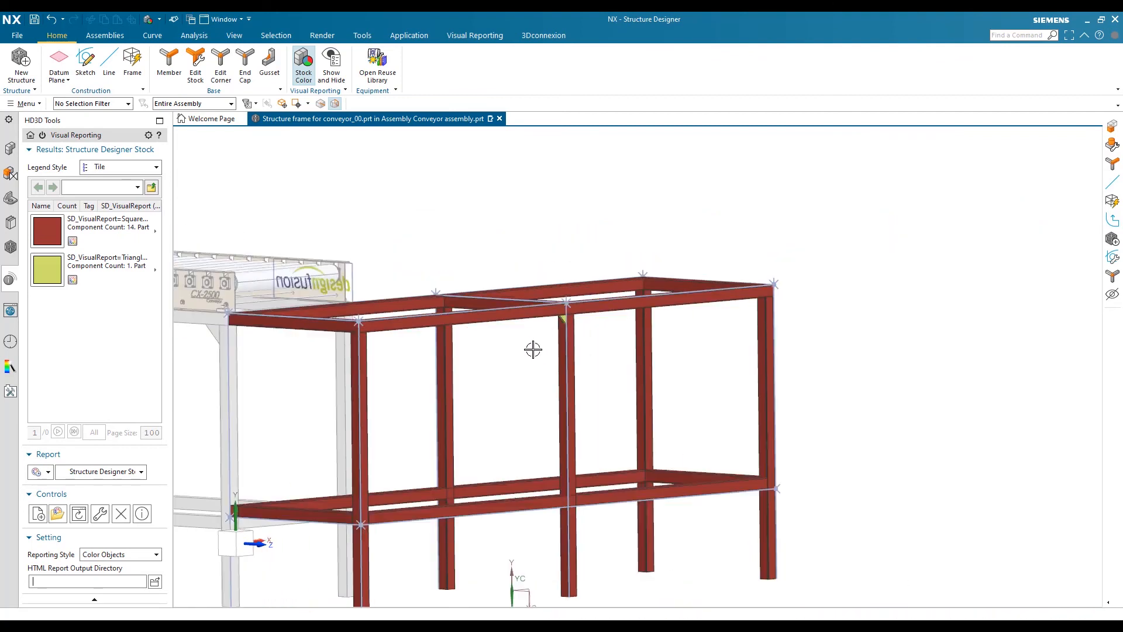
{"action": "middle_click_drag", "start_coordinate": [529, 383], "coordinate": [579, 334]}
{"action": "scroll", "coordinate": [487, 369], "scroll_direction": "up", "scroll_amount": 6}
{"action": "scroll", "coordinate": [504, 366], "scroll_direction": "up", "scroll_amount": 3}
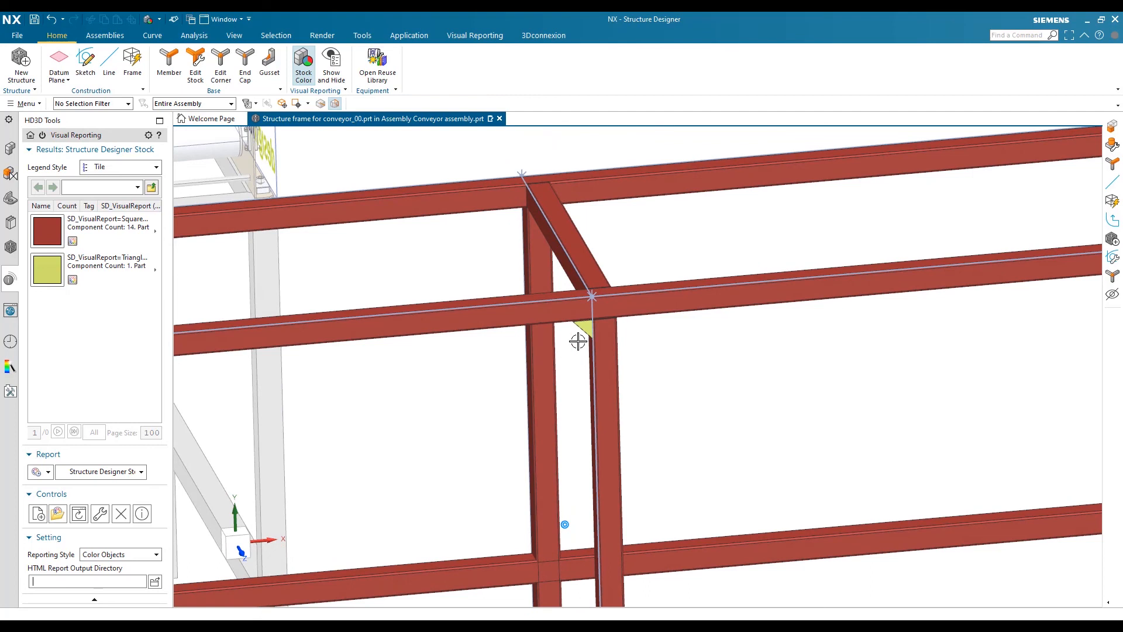
{"action": "scroll", "coordinate": [578, 343], "scroll_direction": "up", "scroll_amount": 3}
{"action": "scroll", "coordinate": [585, 339], "scroll_direction": "down", "scroll_amount": 5}
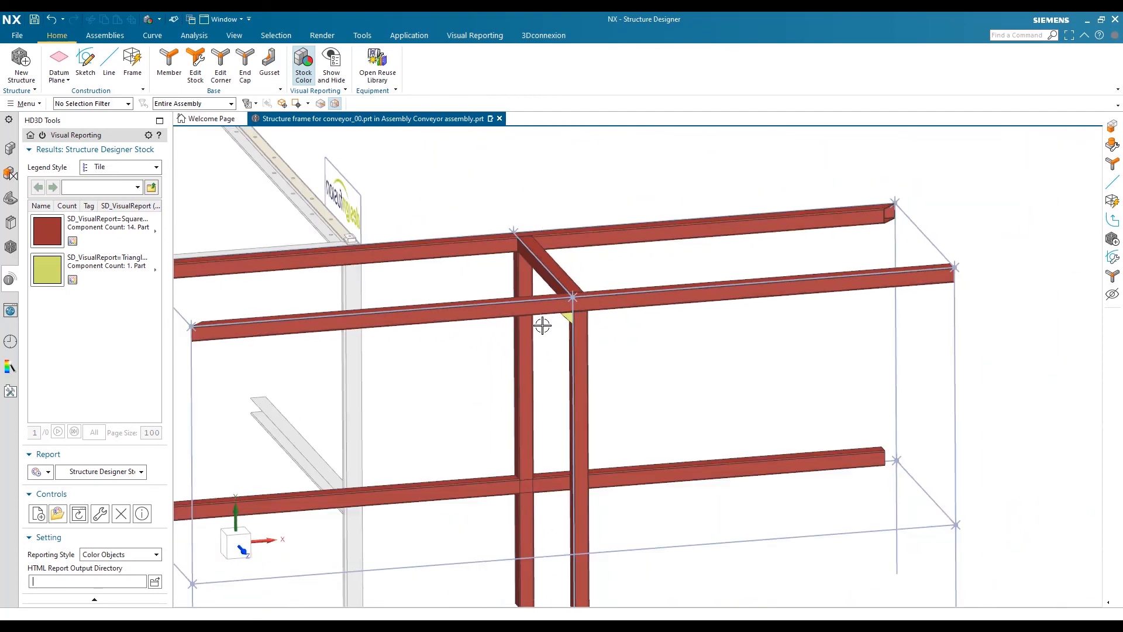
{"action": "scroll", "coordinate": [526, 351], "scroll_direction": "up", "scroll_amount": 2}
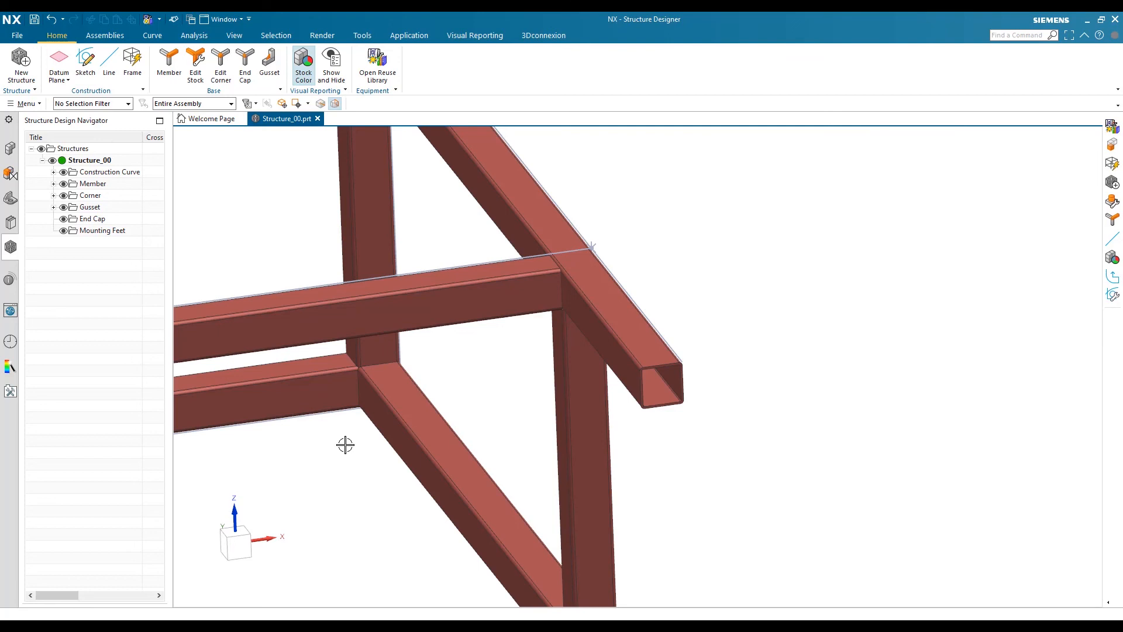
- Place the metric mounting foot mounting_feet_metric_rec from the reuse library on the open end of the Structure_00 frame's corner leg
{"action": "left_click", "coordinate": [386, 81]}
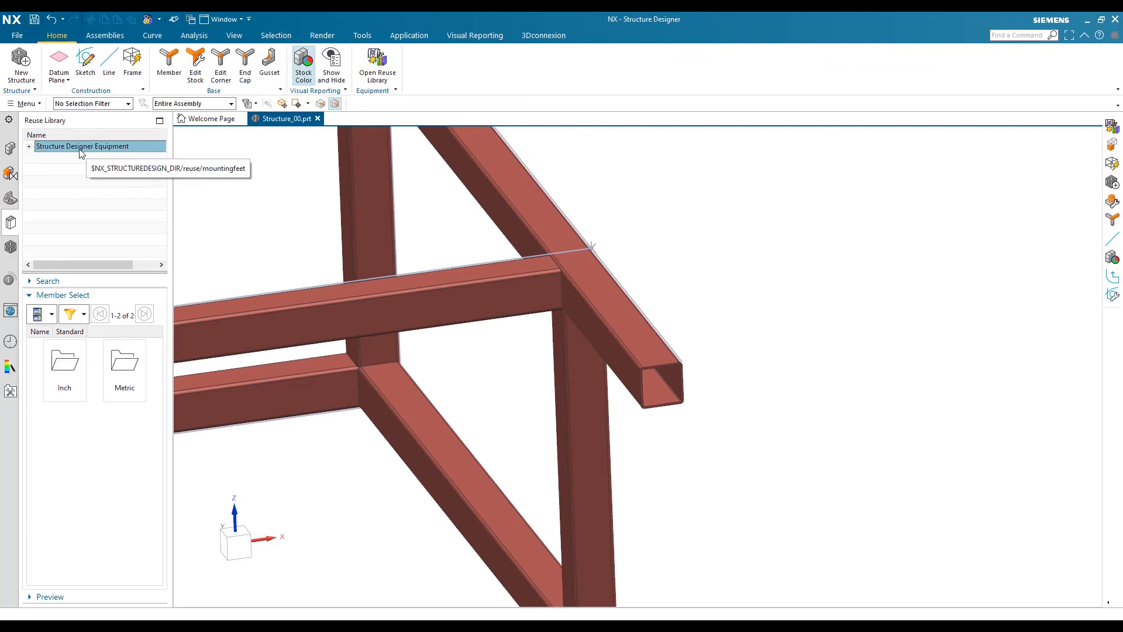
{"action": "left_click", "coordinate": [29, 146]}
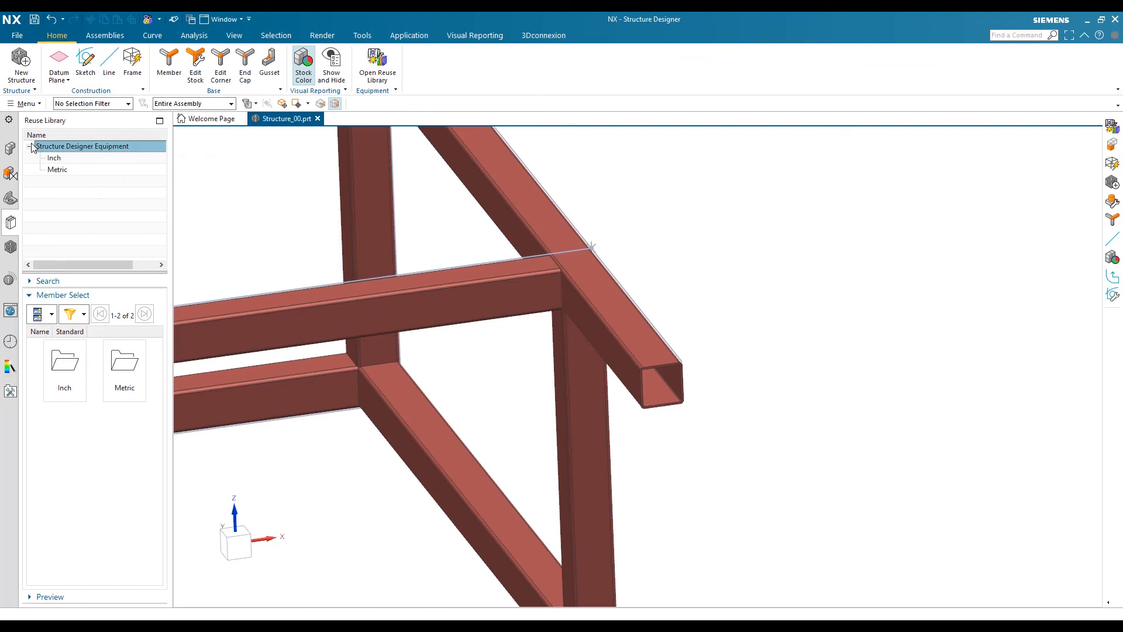
{"action": "left_click", "coordinate": [58, 170]}
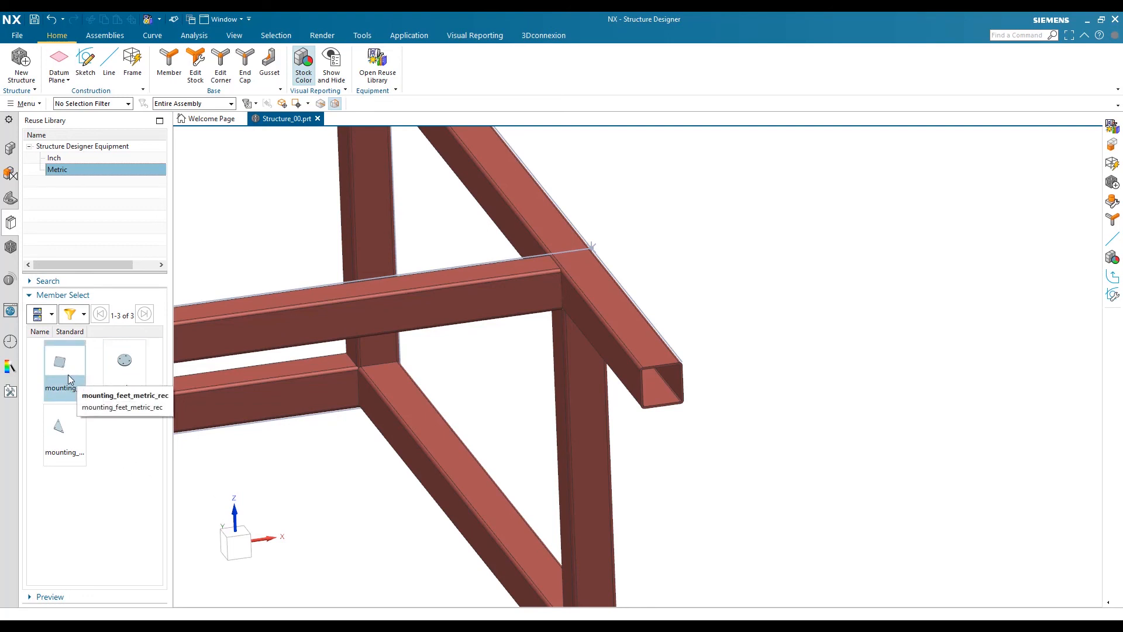
{"action": "left_click_drag", "start_coordinate": [61, 364], "coordinate": [686, 404]}
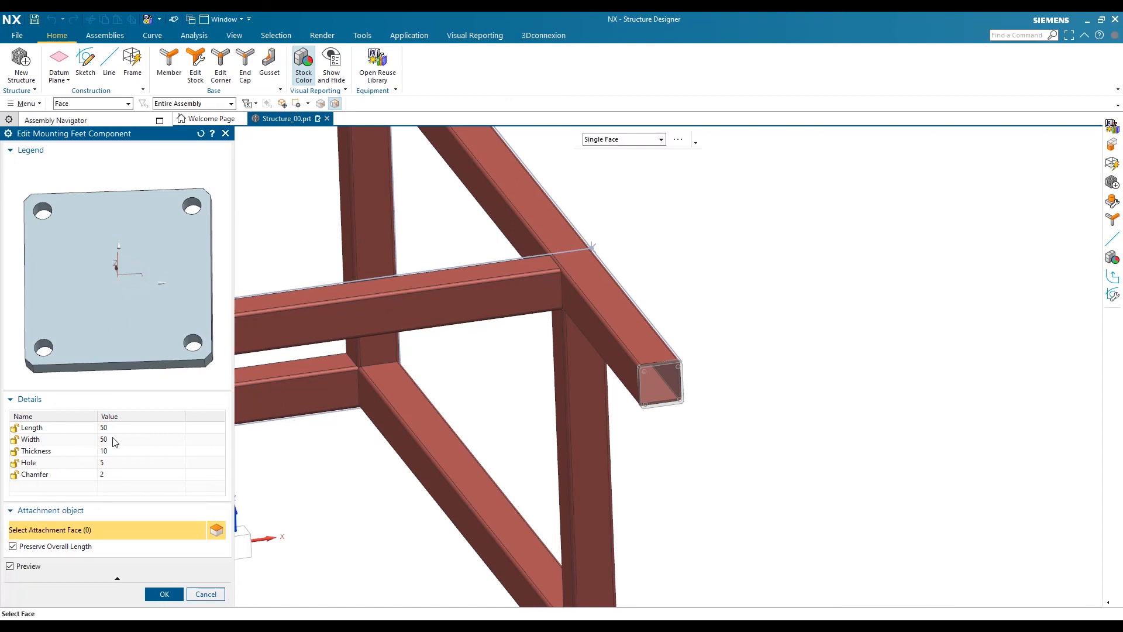
- Set both the length and the width of the mounting foot plate to 100
{"action": "left_click", "coordinate": [110, 426]}
{"action": "left_click", "coordinate": [110, 426]}
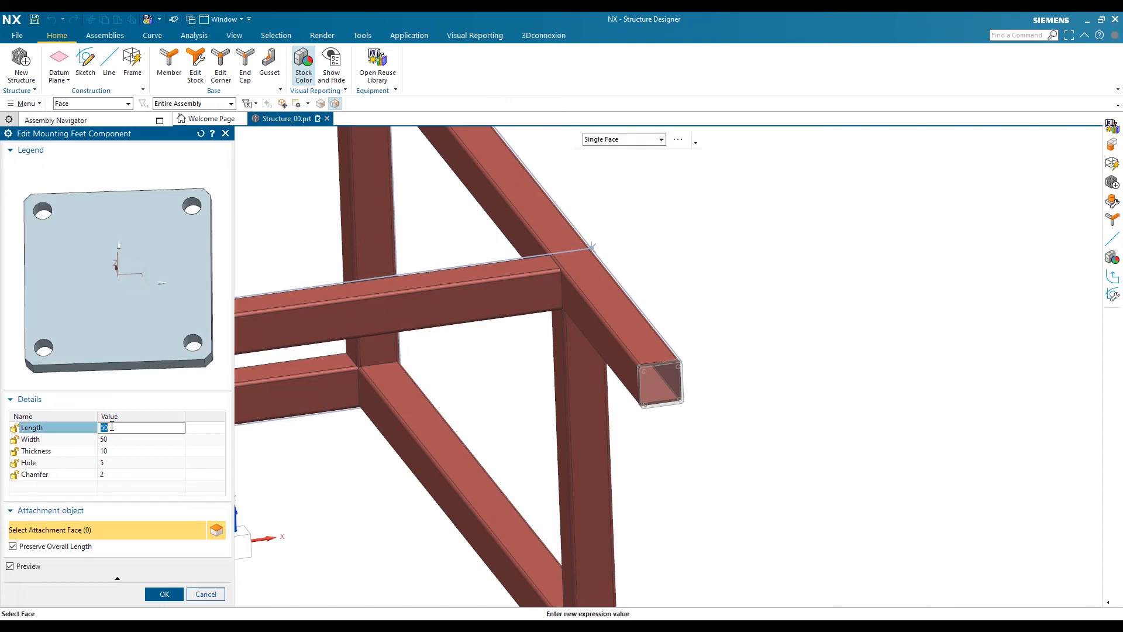
{"action": "key", "text": "Return"}
{"action": "type", "text": "1"}
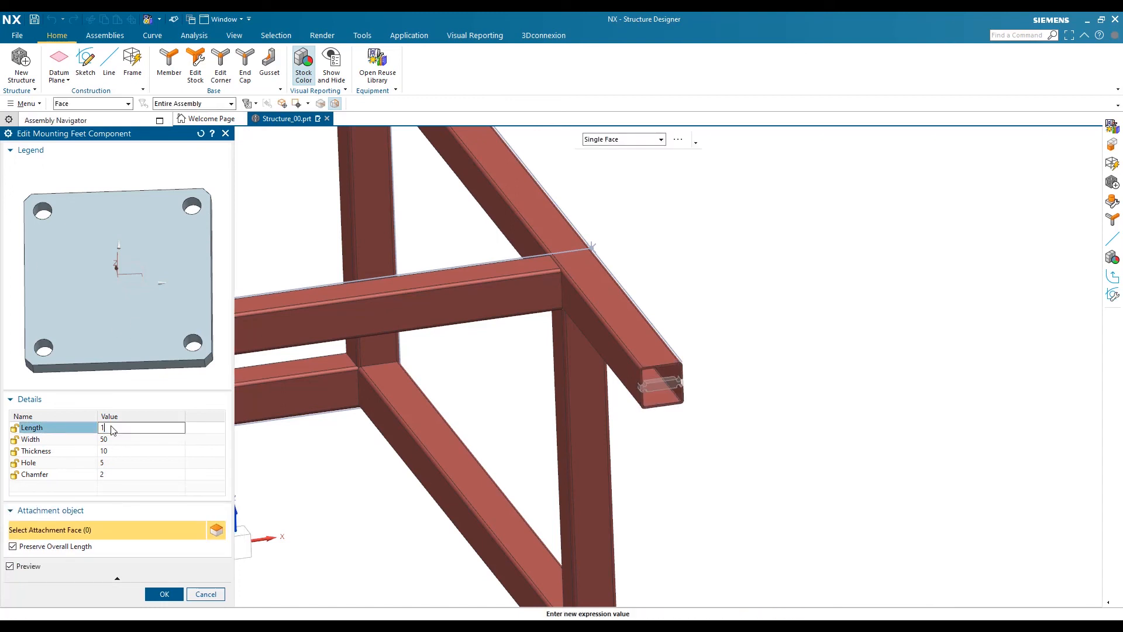
{"action": "type", "text": "00"}
{"action": "key", "text": "Return"}
{"action": "left_click", "coordinate": [107, 443]}
{"action": "left_click", "coordinate": [107, 443]}
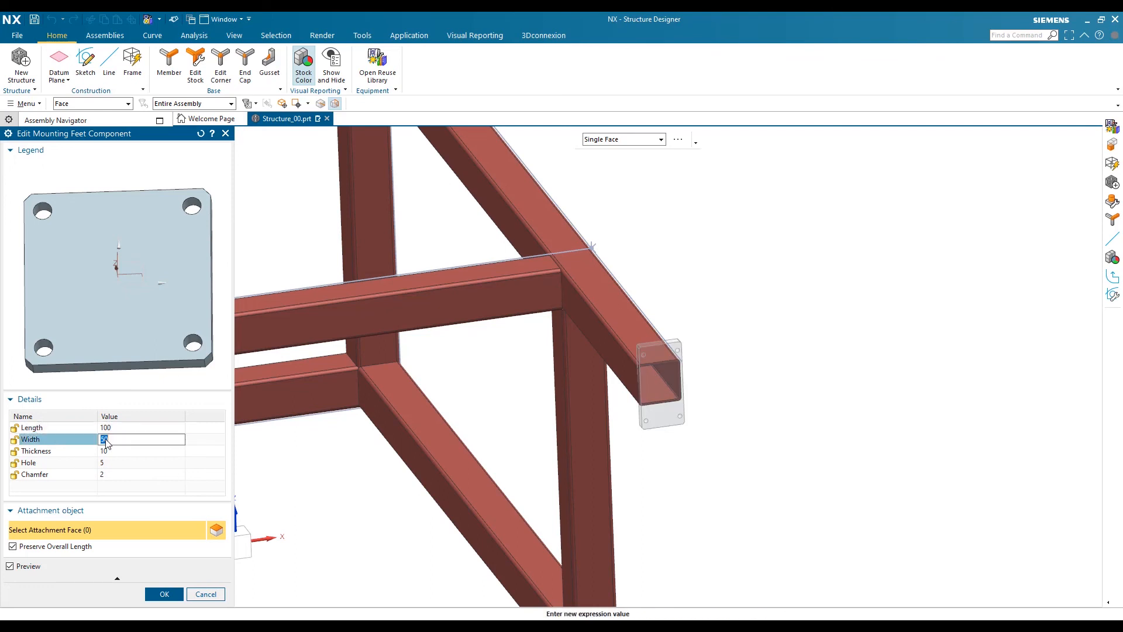
{"action": "key", "text": "Return"}
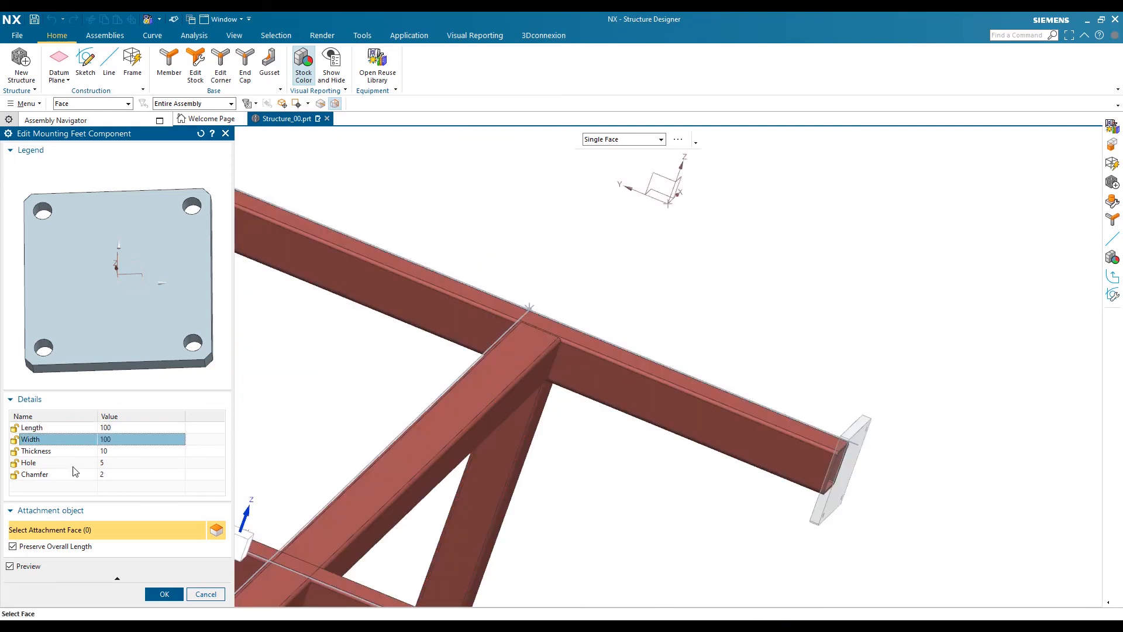
- Turn off Preserve Overall Length for the mounting foot and create it under the corner leg
{"action": "scroll", "coordinate": [701, 282], "scroll_direction": "up", "scroll_amount": 2}
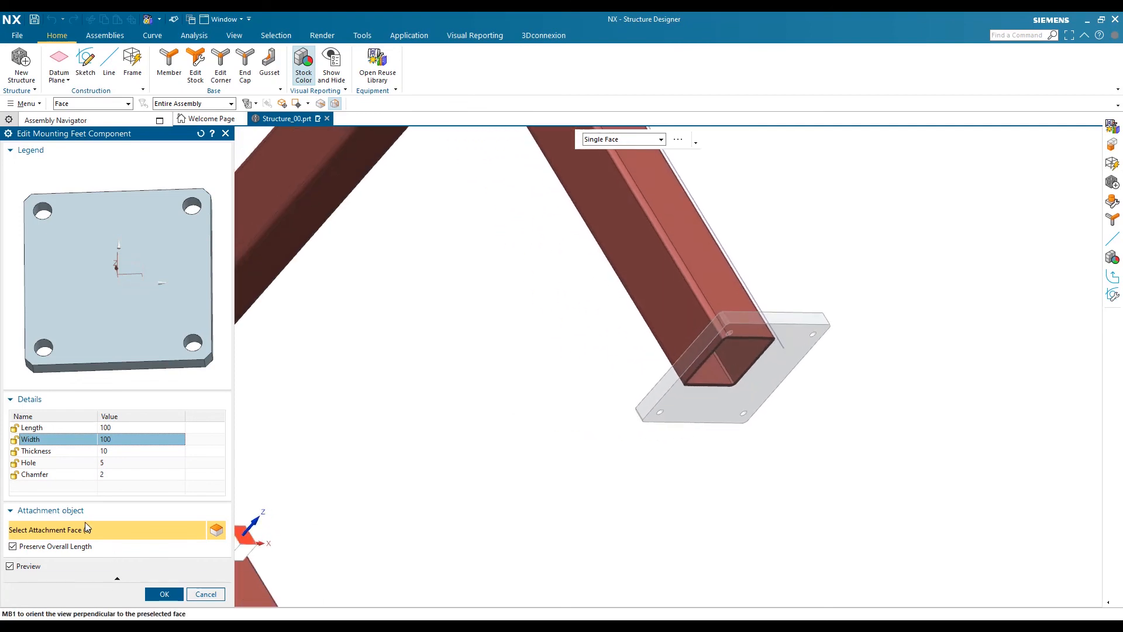
{"action": "scroll", "coordinate": [697, 428], "scroll_direction": "down", "scroll_amount": 4}
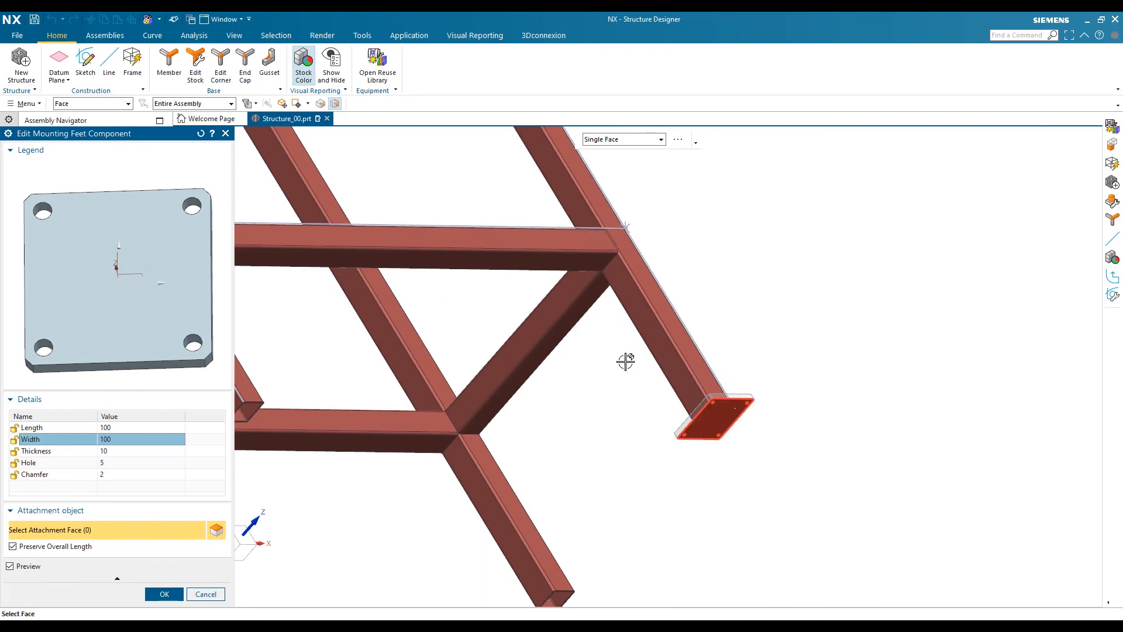
{"action": "left_click", "coordinate": [13, 547]}
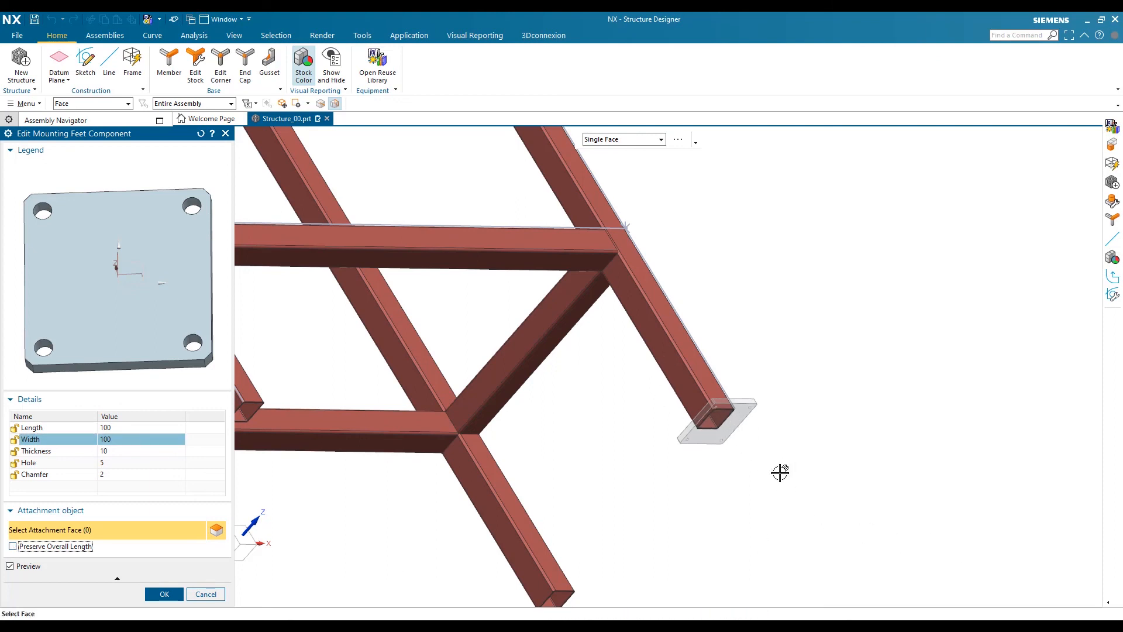
{"action": "left_click", "coordinate": [170, 595]}
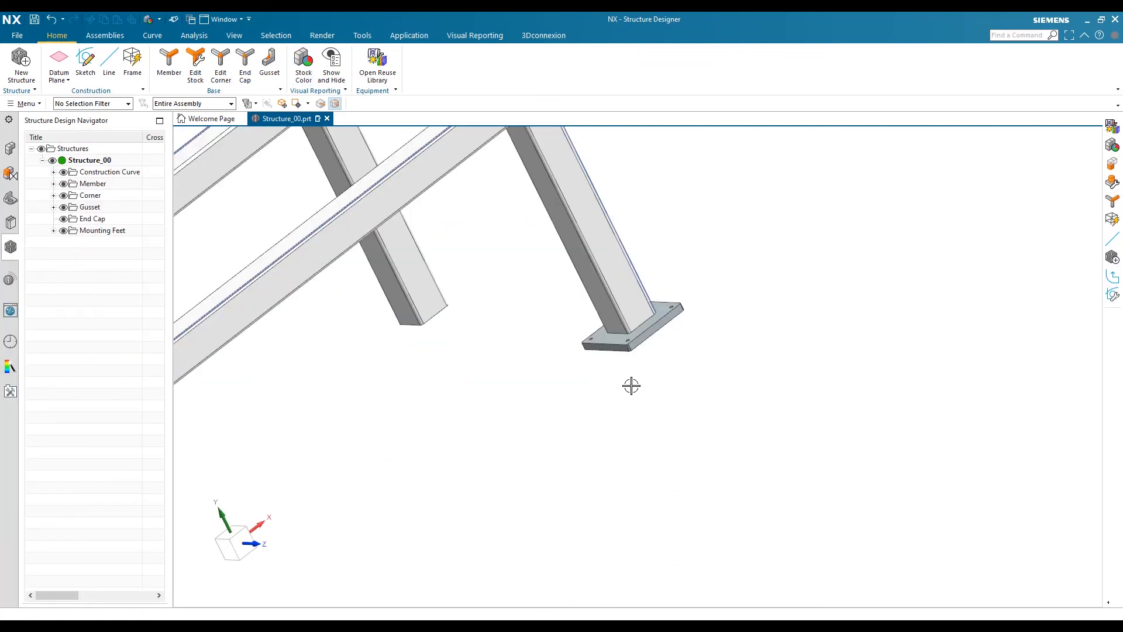
{"action": "scroll", "coordinate": [633, 384], "scroll_direction": "down", "scroll_amount": 2}
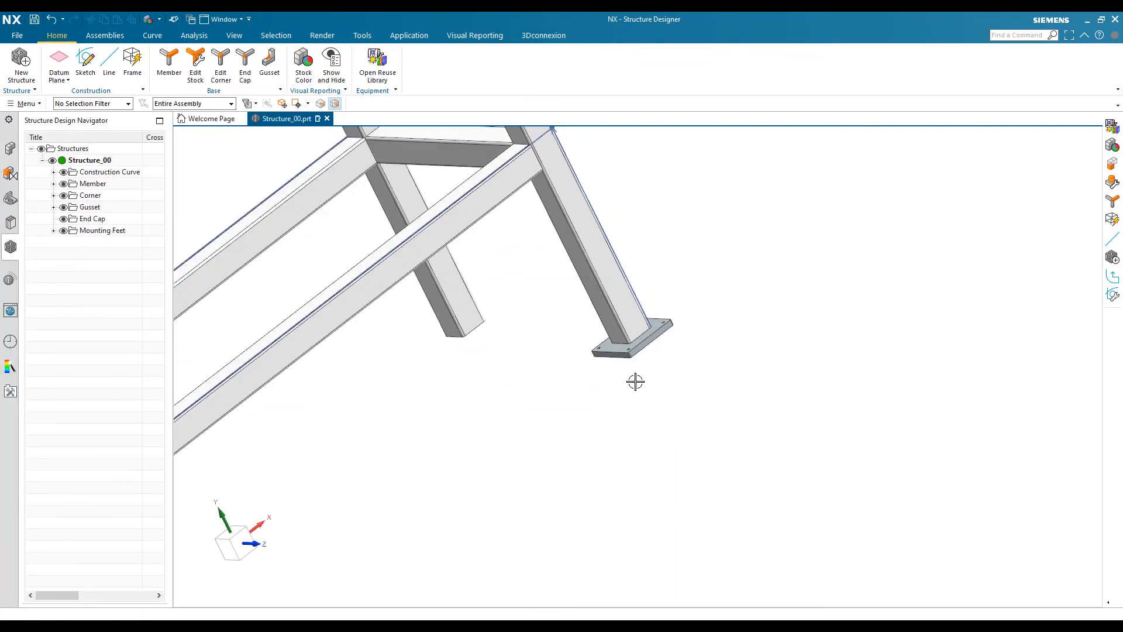
{"action": "left_click", "coordinate": [632, 395]}
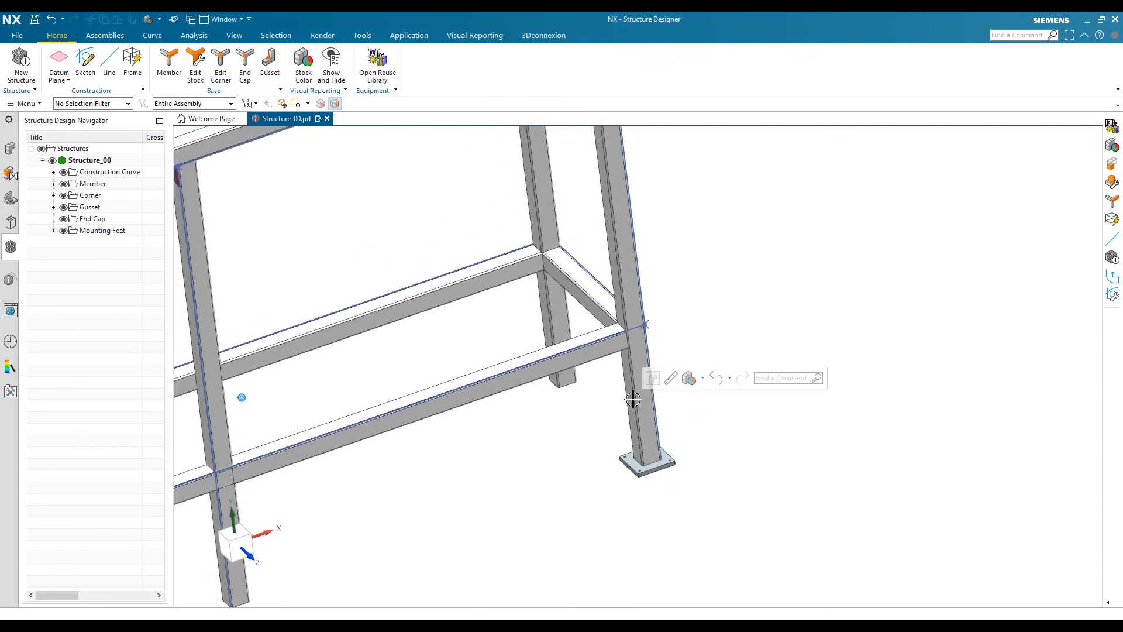